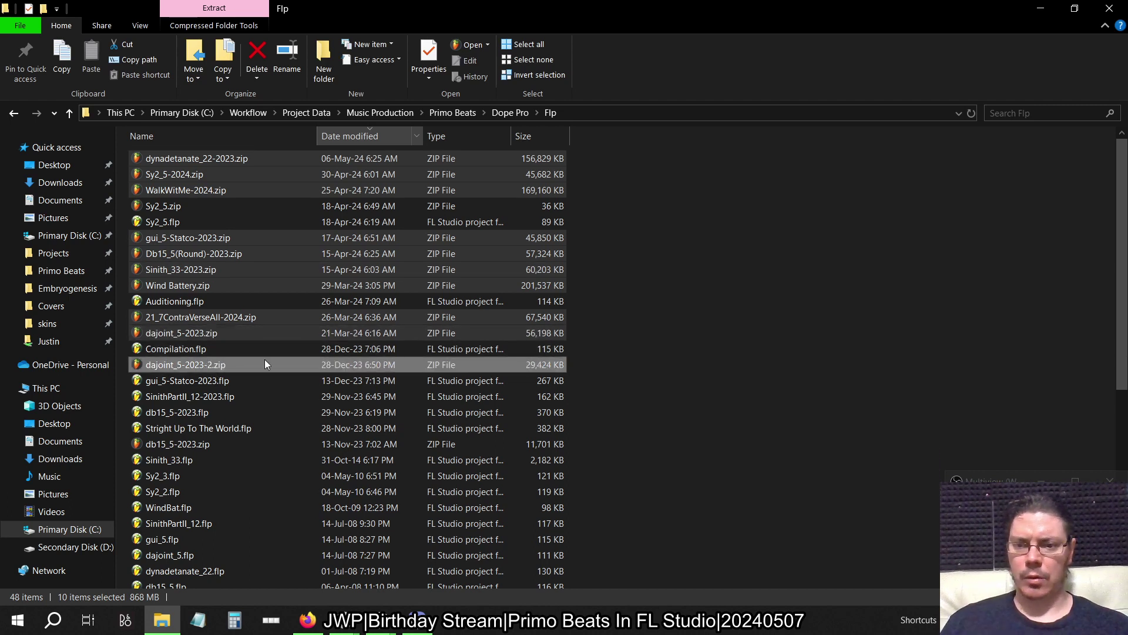
Open the ten selected project archives in FL Studio from File Explorer
{"action": "right_click", "coordinate": [246, 237]}
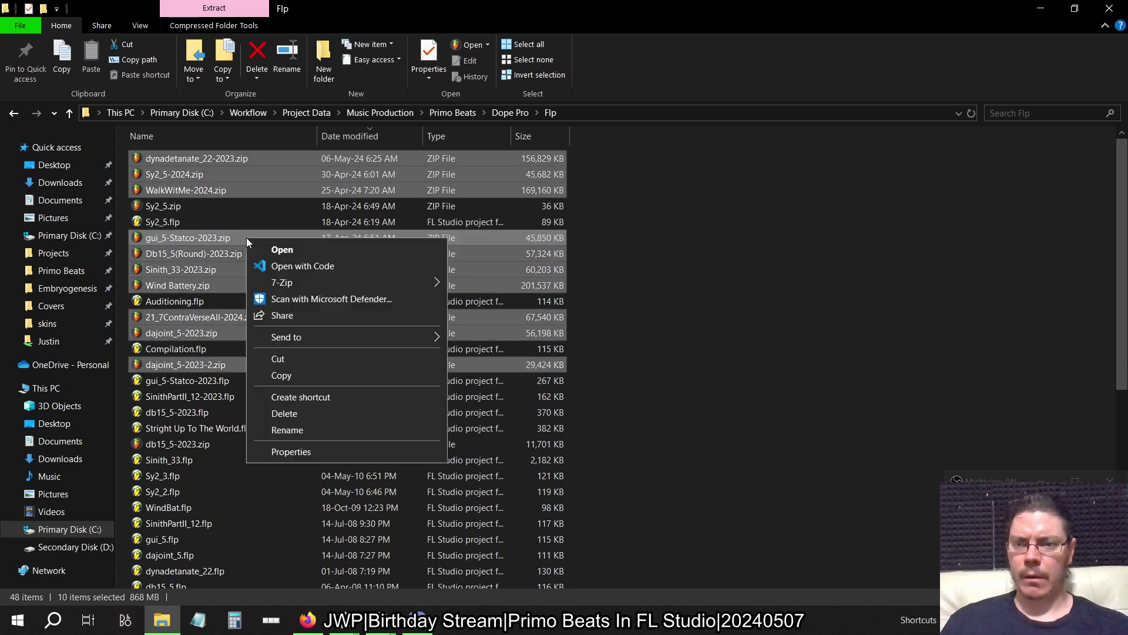
{"action": "left_click", "coordinate": [318, 255]}
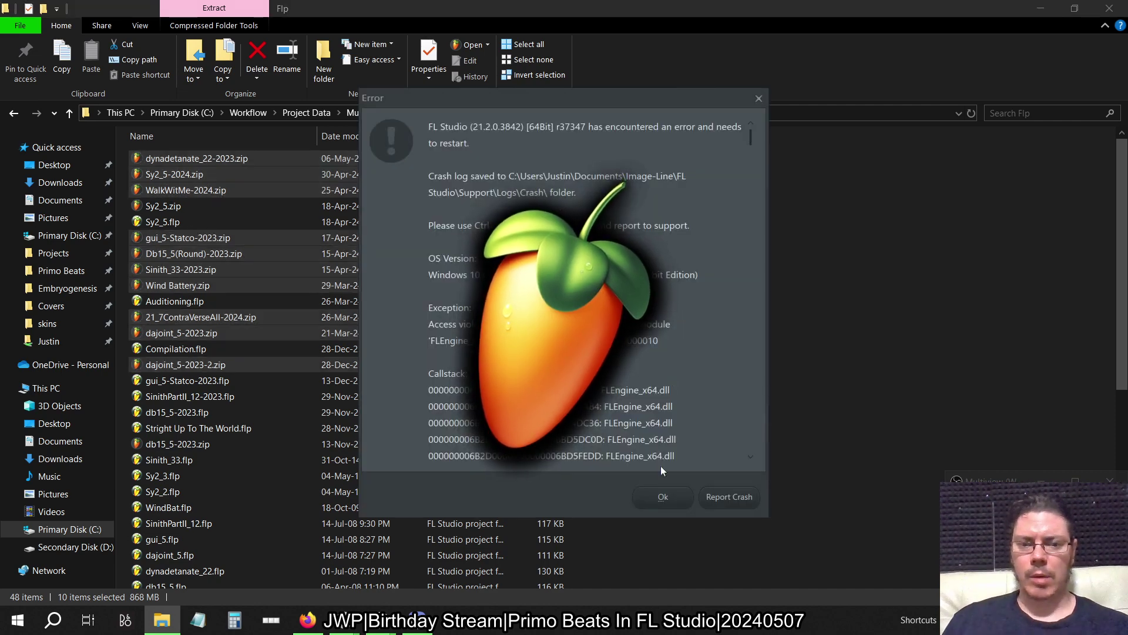
Dismiss the FL Studio crash error and launch Calculator from the taskbar
{"action": "left_click", "coordinate": [663, 496]}
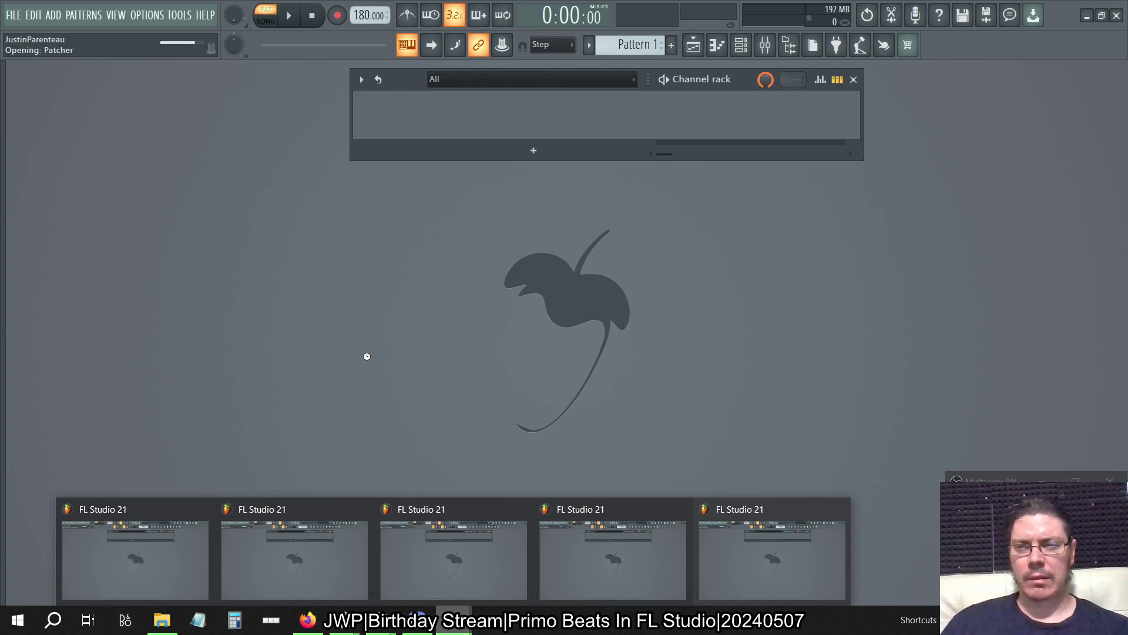
{"action": "left_click", "coordinate": [235, 620]}
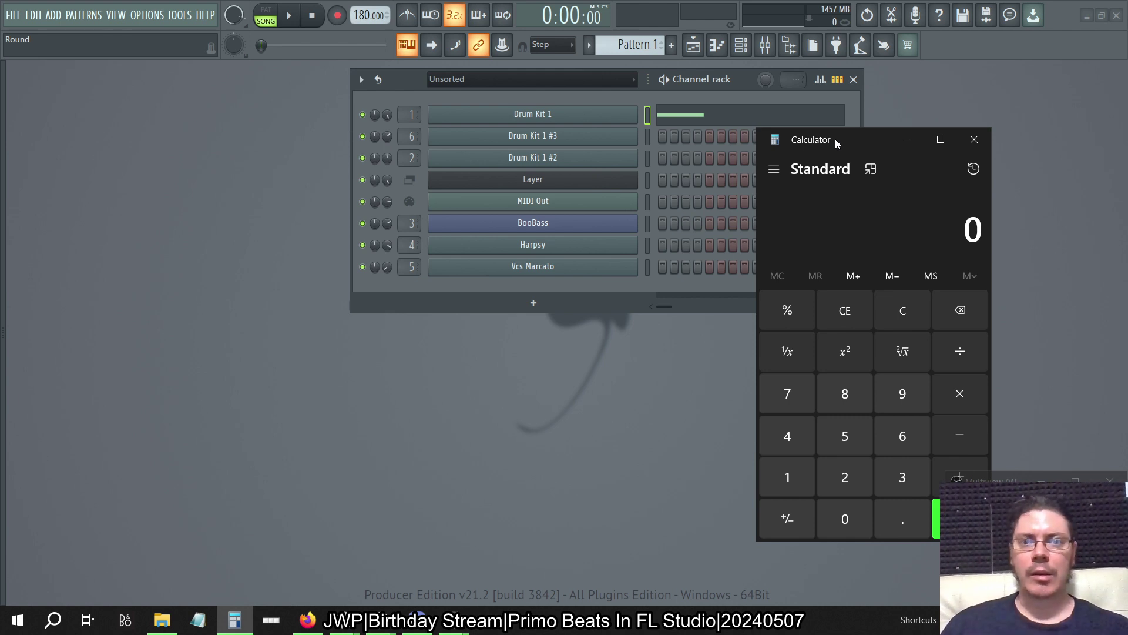
Shift Calculator left, compute 38 − 3, then clear it
{"action": "left_click_drag", "start_coordinate": [835, 138], "coordinate": [756, 142]}
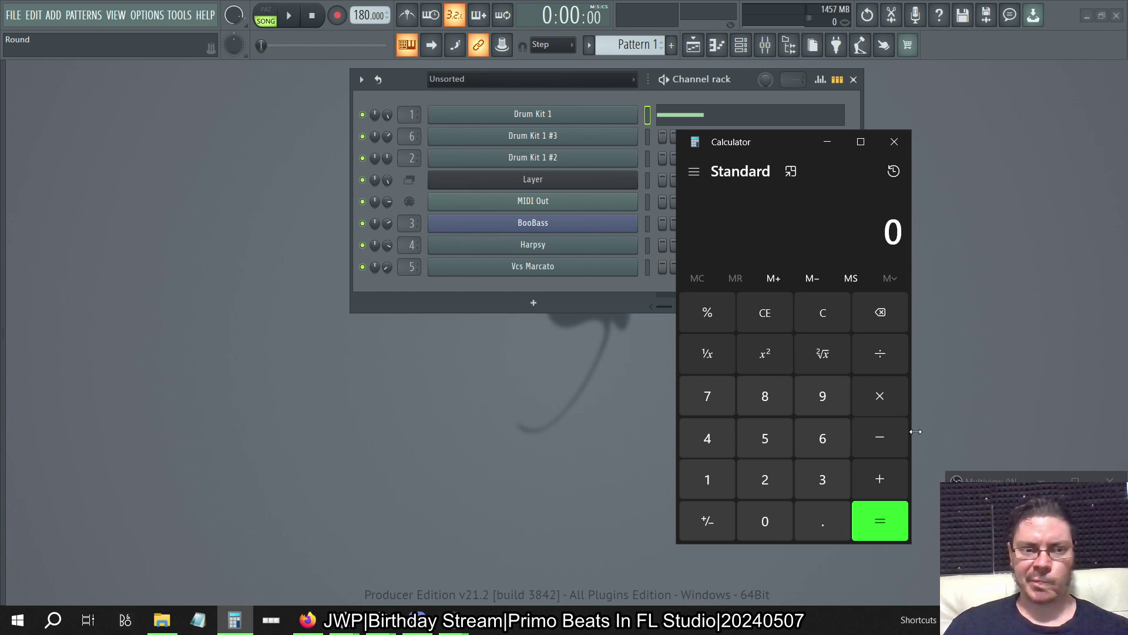
{"action": "type", "text": "38"}
{"action": "key", "text": "minus"}
{"action": "type", "text": "3"}
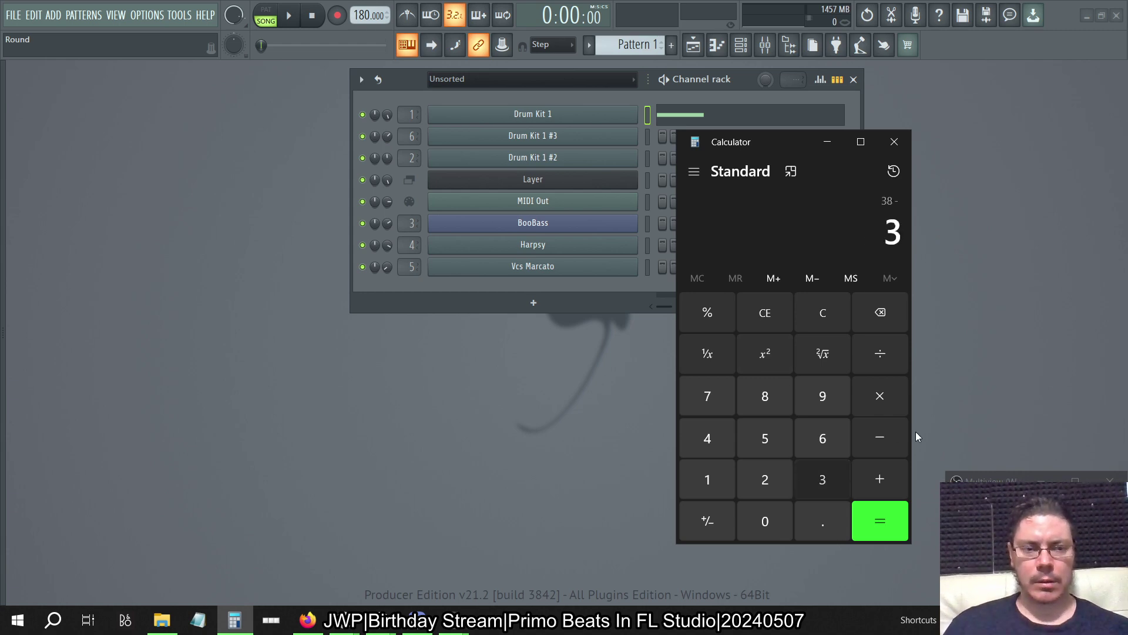
{"action": "key", "text": "Return"}
{"action": "key", "text": "Escape"}
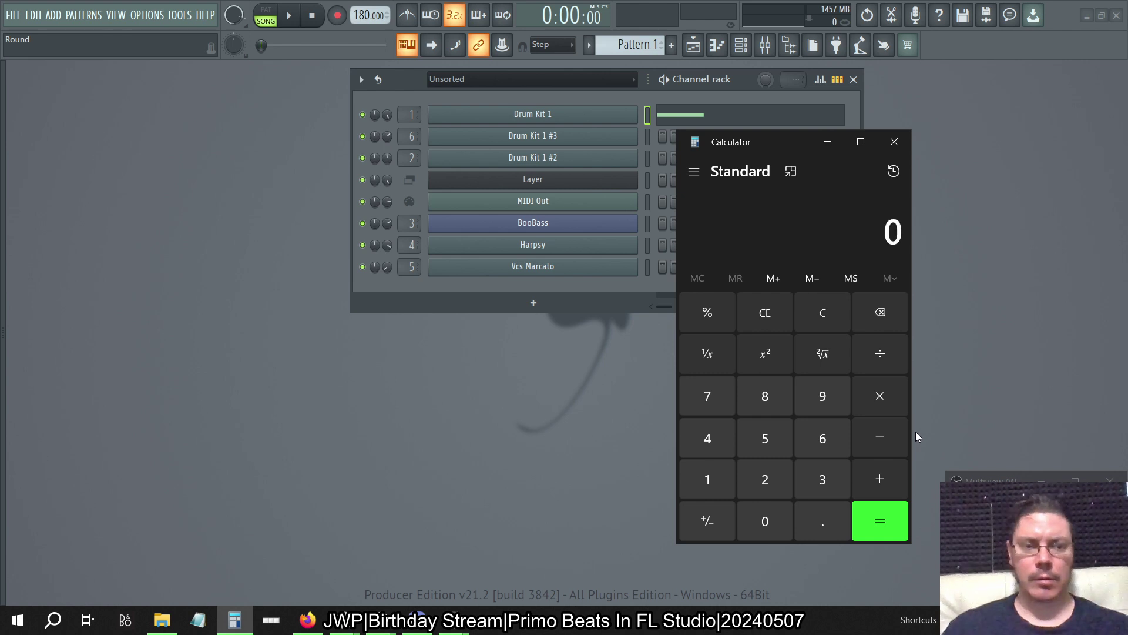
{"action": "type", "text": "38"}
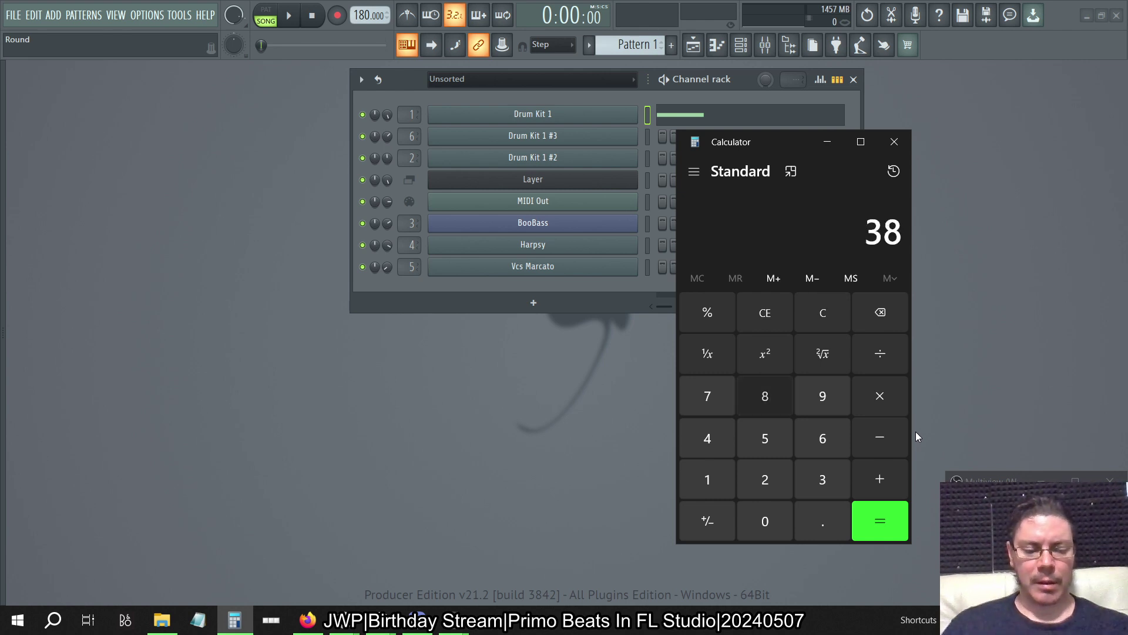
Compute 38 − 13 = 25 and close Calculator
{"action": "key", "text": "minus"}
{"action": "type", "text": "13"}
{"action": "key", "text": "Return"}
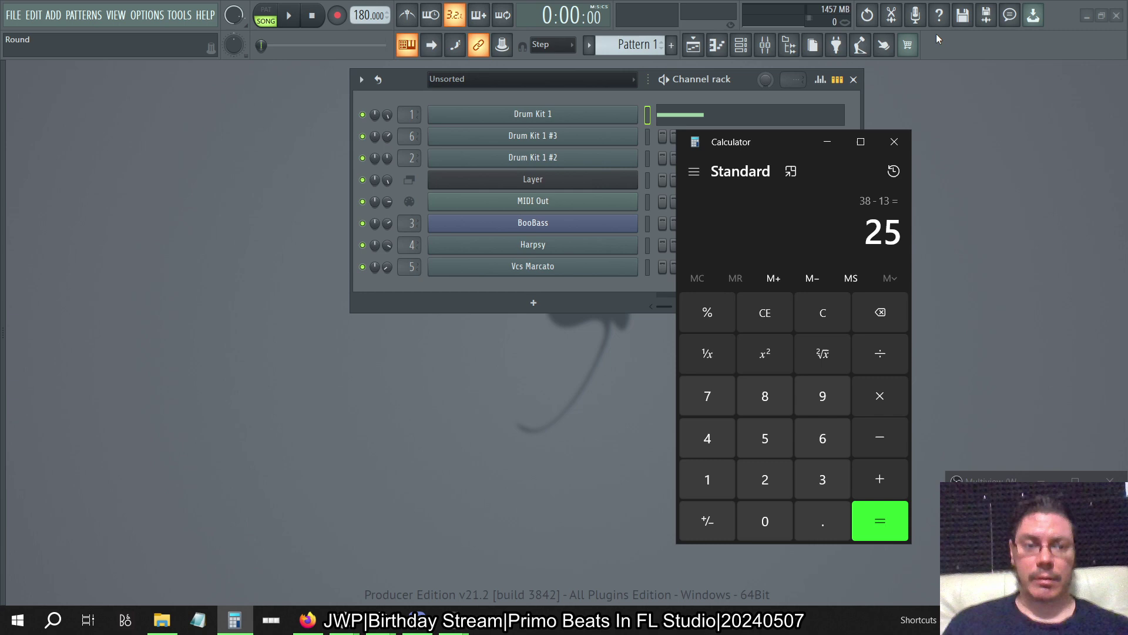
{"action": "left_click", "coordinate": [894, 142]}
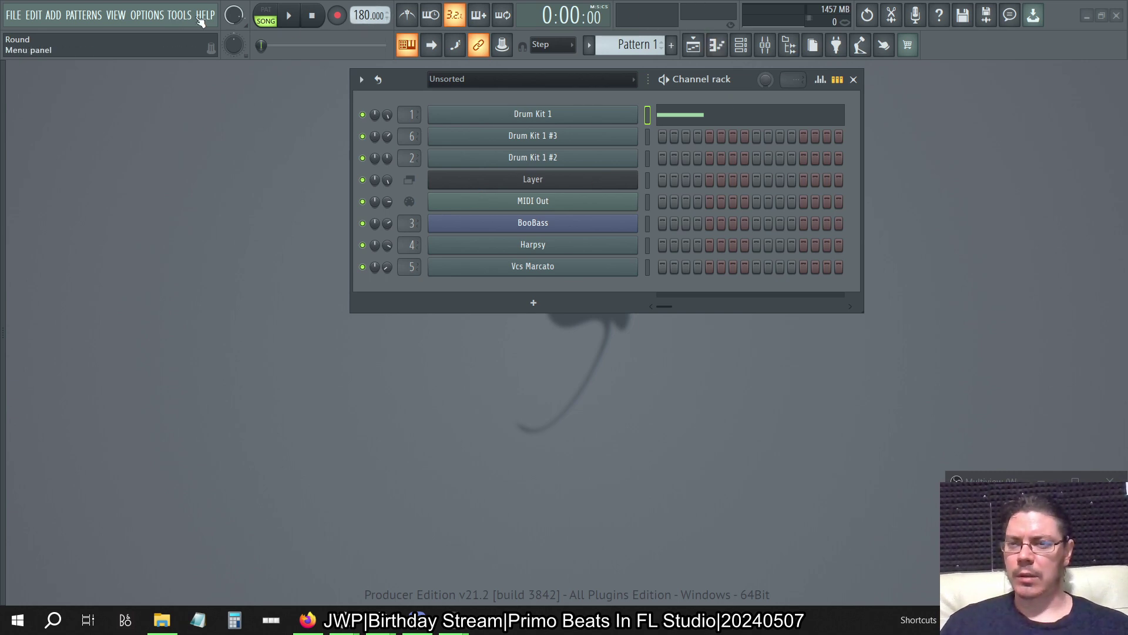
Open the Mixer and bring up the BD track's four Parametric EQ 2 windows
{"action": "left_click", "coordinate": [764, 45]}
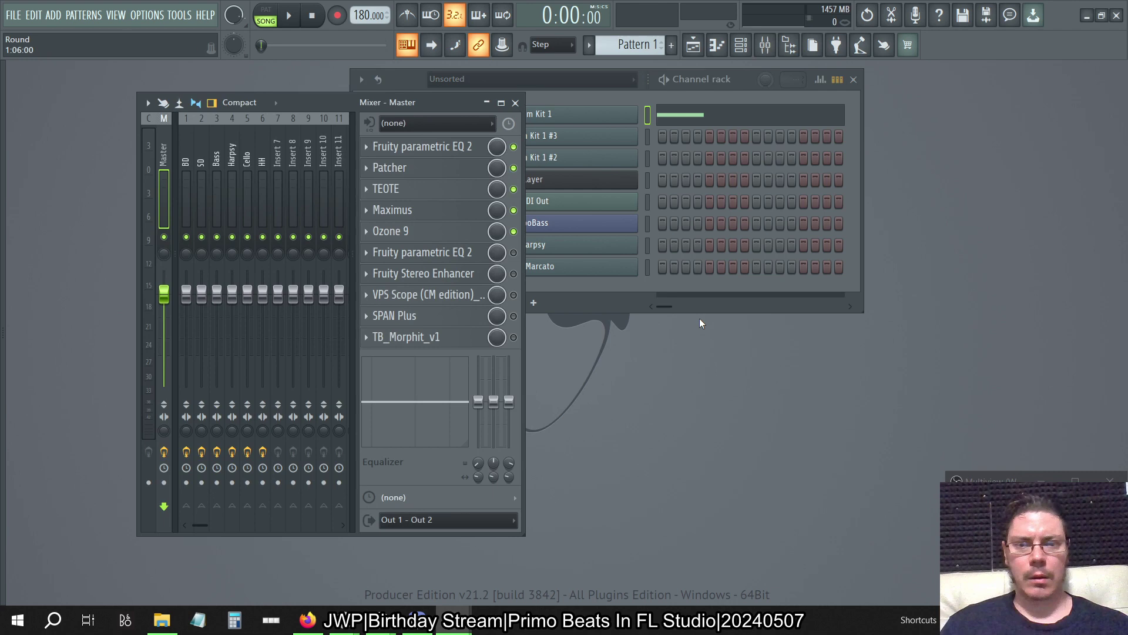
{"action": "left_click", "coordinate": [186, 198]}
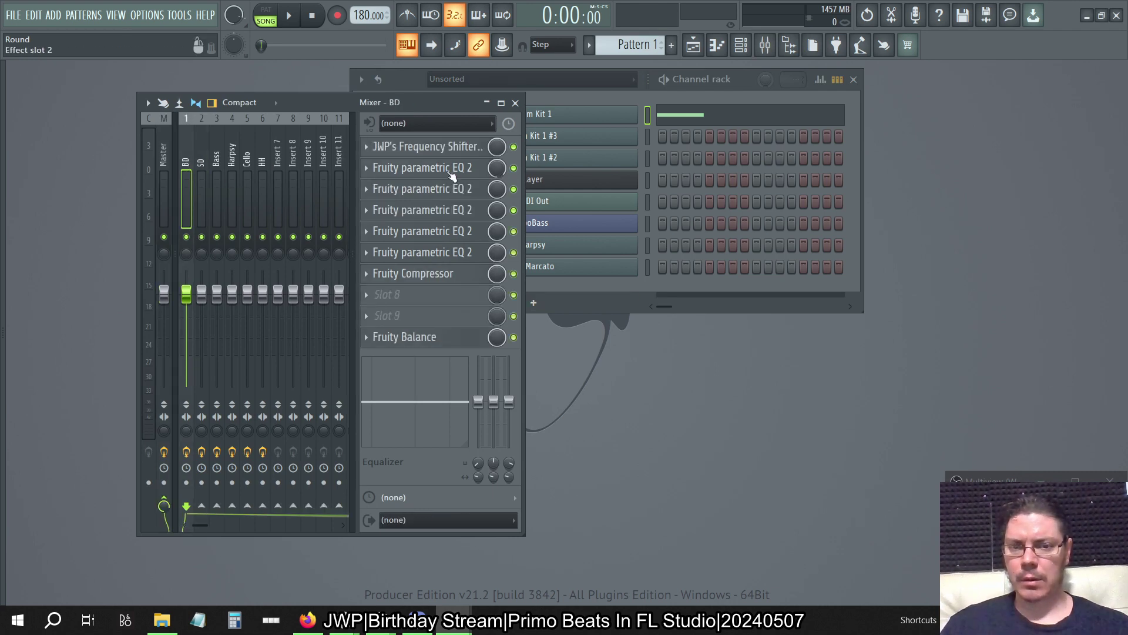
{"action": "left_click", "coordinate": [454, 169]}
{"action": "left_click", "coordinate": [405, 189]}
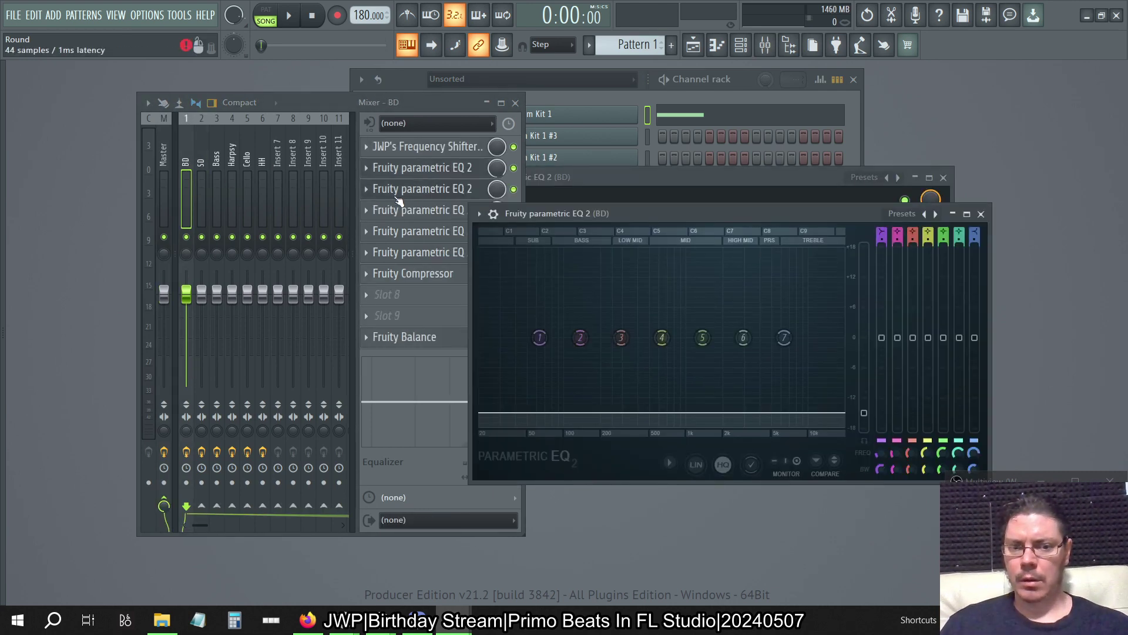
{"action": "left_click", "coordinate": [399, 210]}
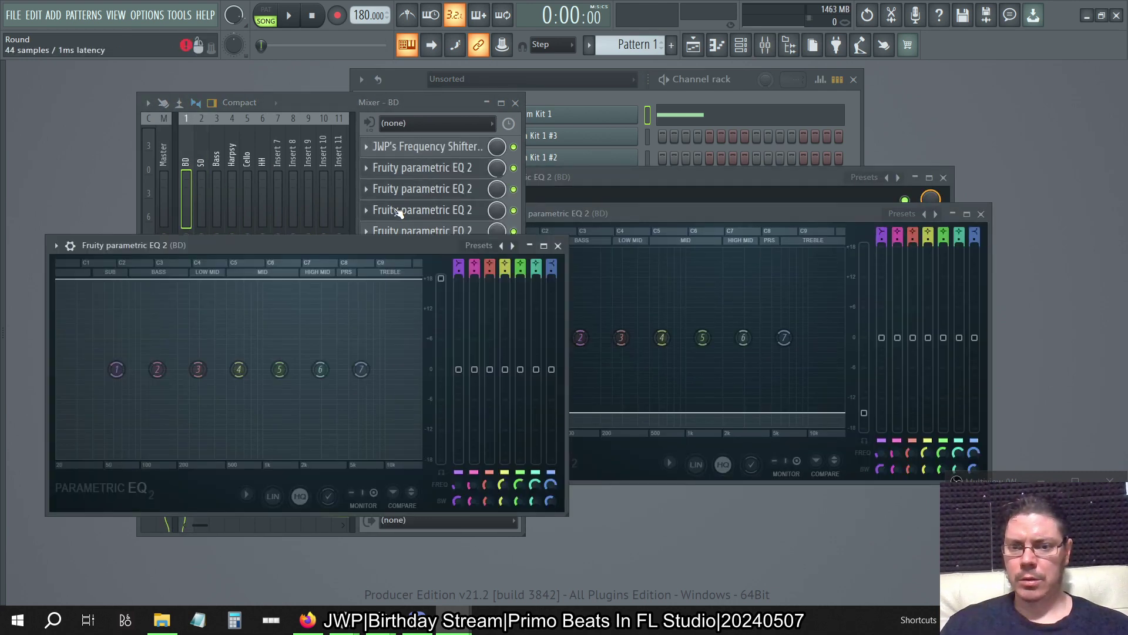
{"action": "left_click", "coordinate": [440, 234]}
{"action": "left_click", "coordinate": [443, 254]}
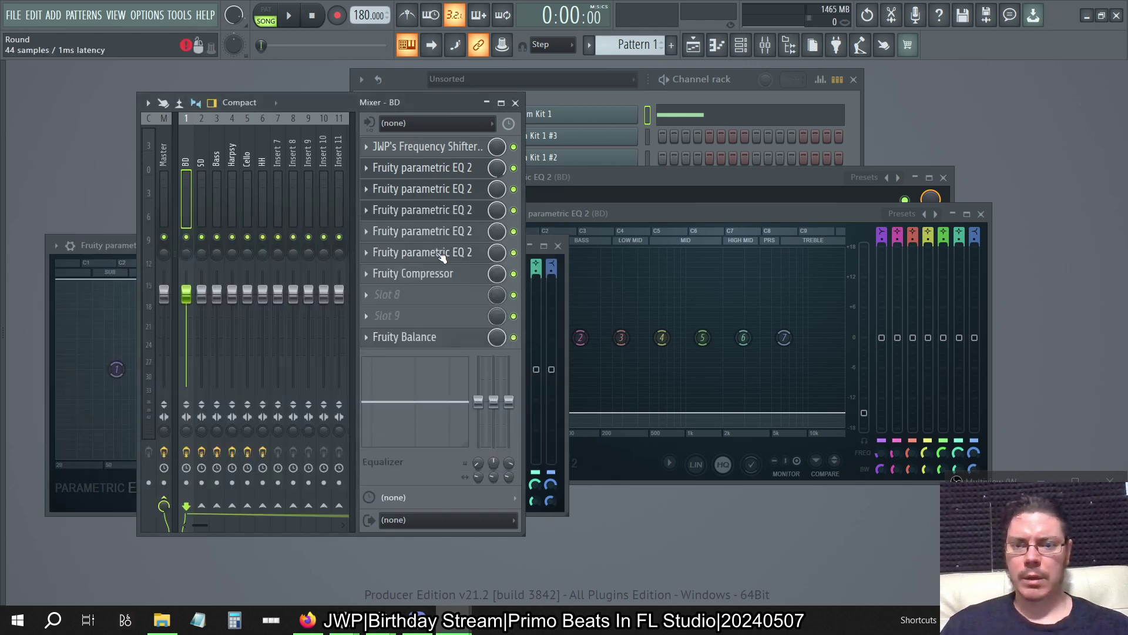
Move from Harpsy to the Bass track and open its Sweet Spots Bass Guitar effect
{"action": "left_click", "coordinate": [286, 170]}
{"action": "left_click", "coordinate": [231, 159]}
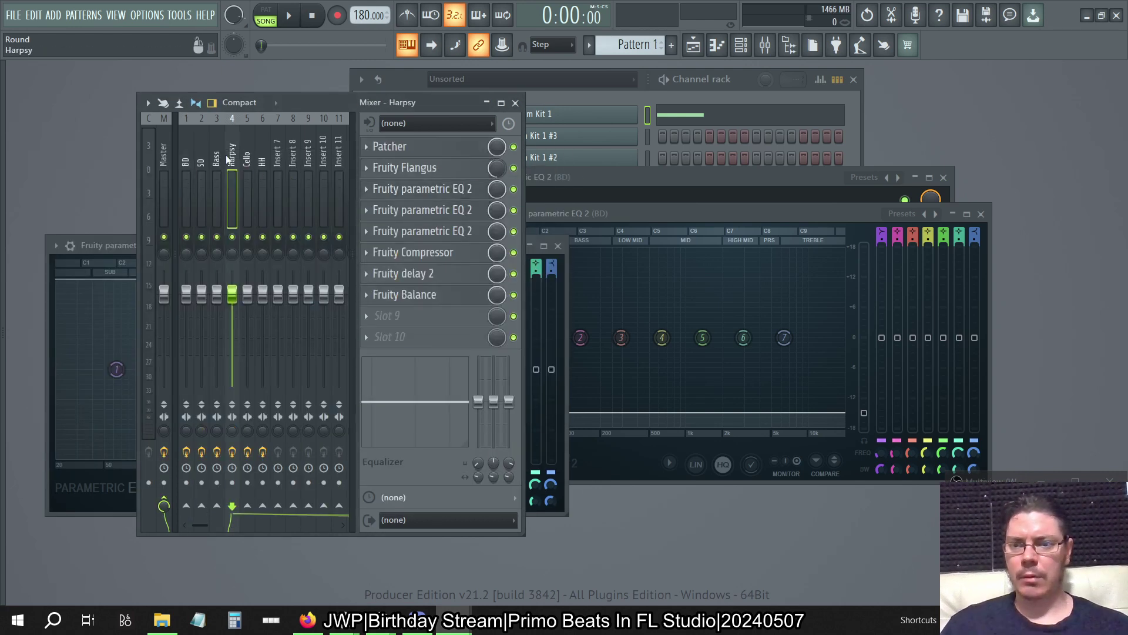
{"action": "left_click", "coordinate": [235, 152]}
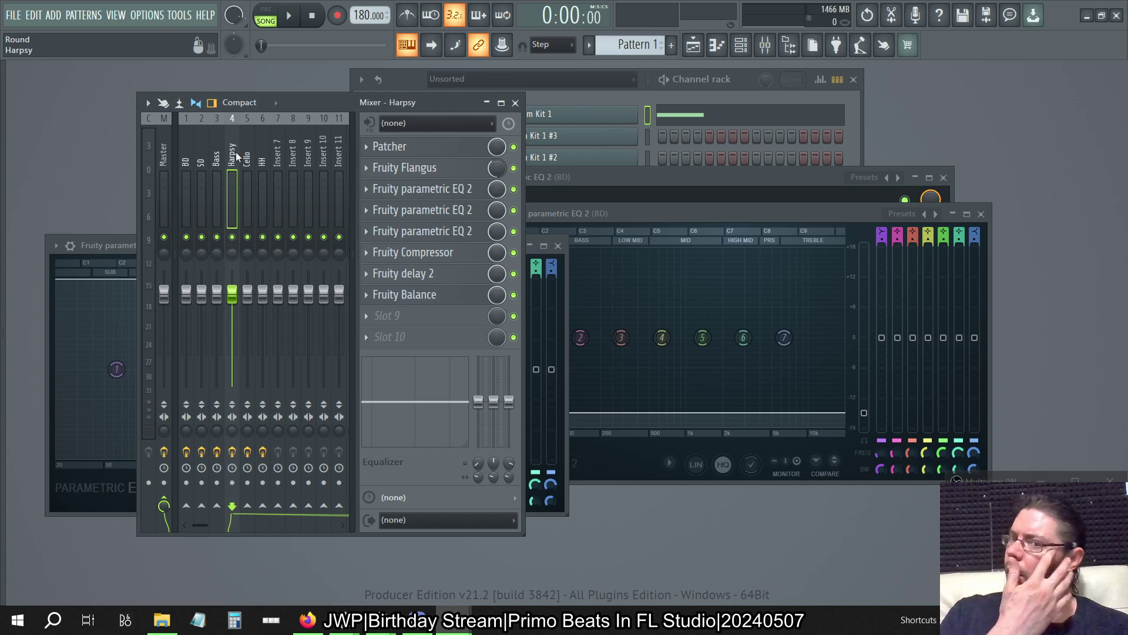
{"action": "left_click", "coordinate": [219, 150]}
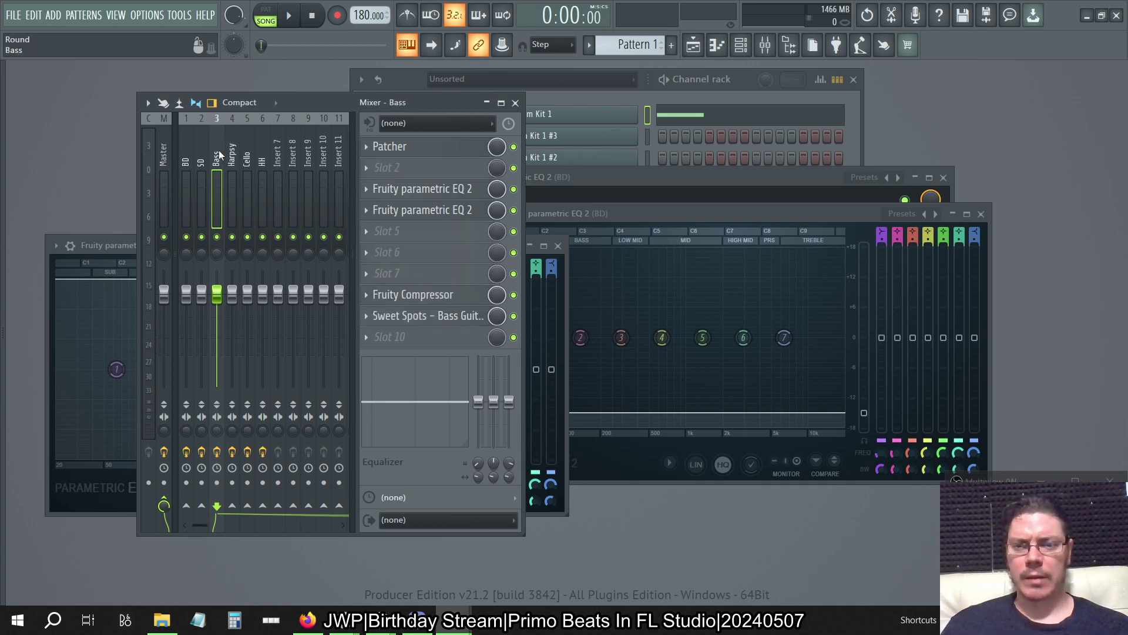
{"action": "left_click", "coordinate": [428, 316]}
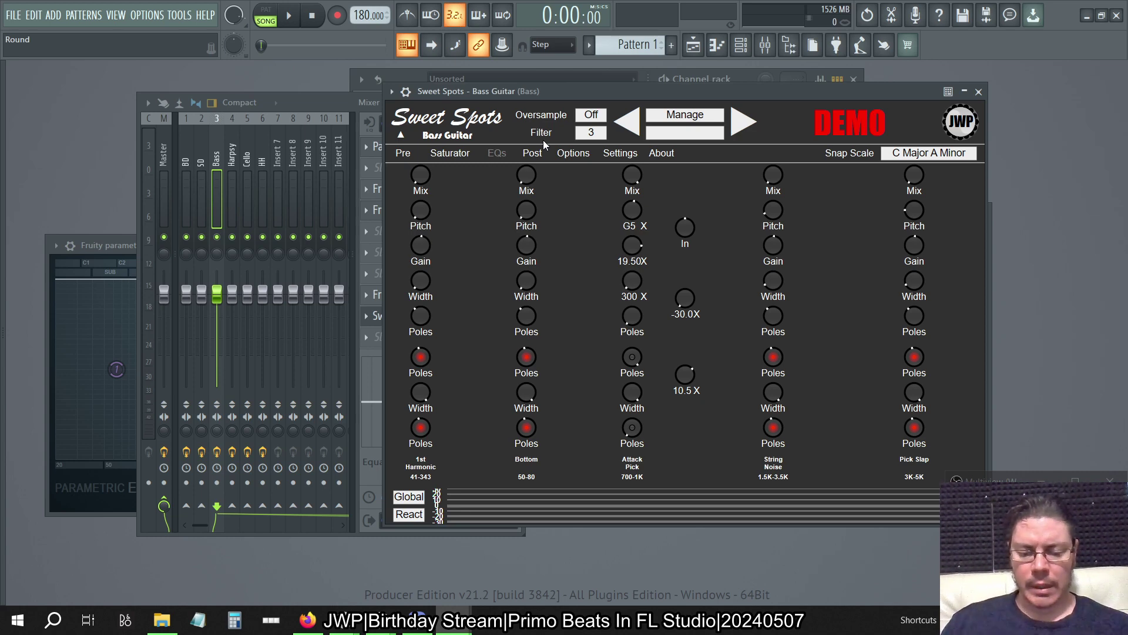
Cycle through the open FL Studio windows and return to the Flp folder
{"action": "key", "text": "alt+Tab"}
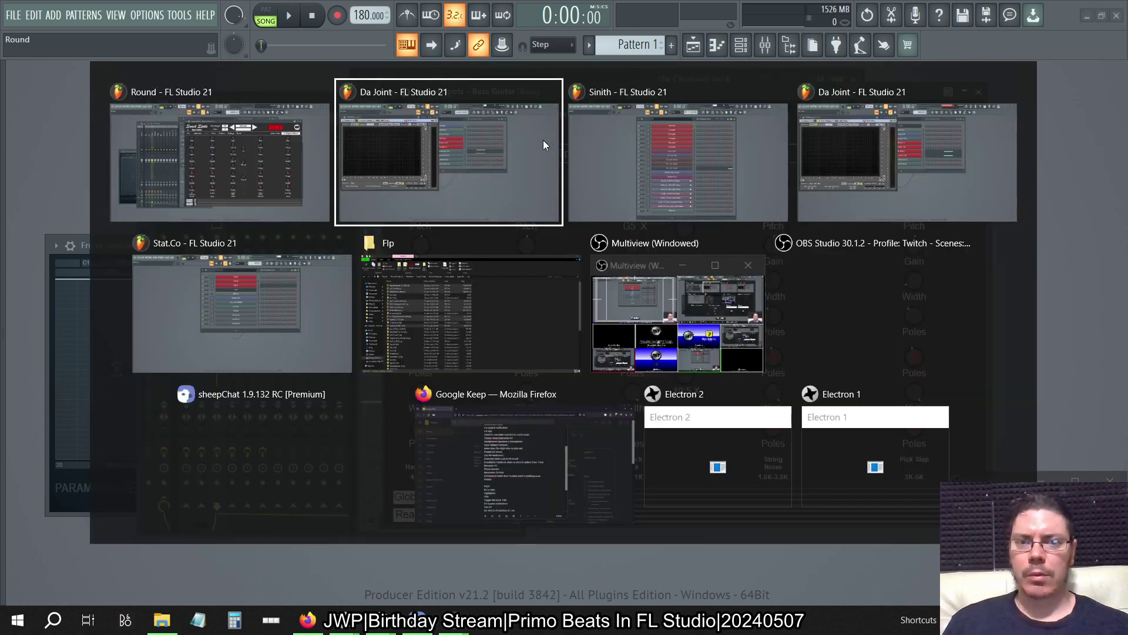
{"action": "key", "text": "alt+Tab"}
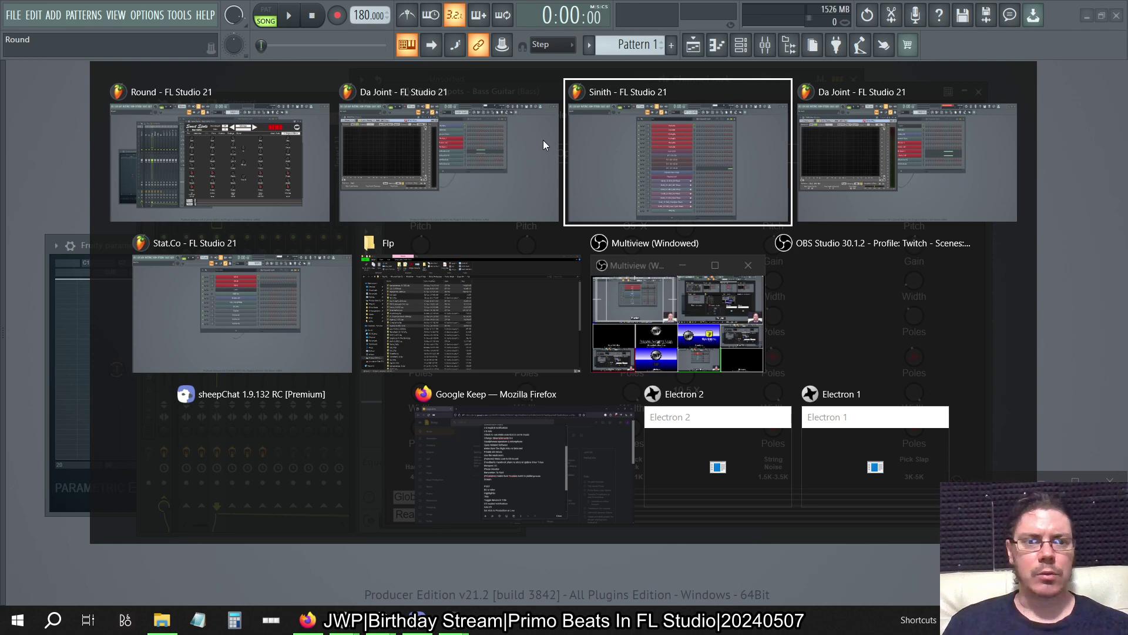
{"action": "key", "text": "alt+Tab"}
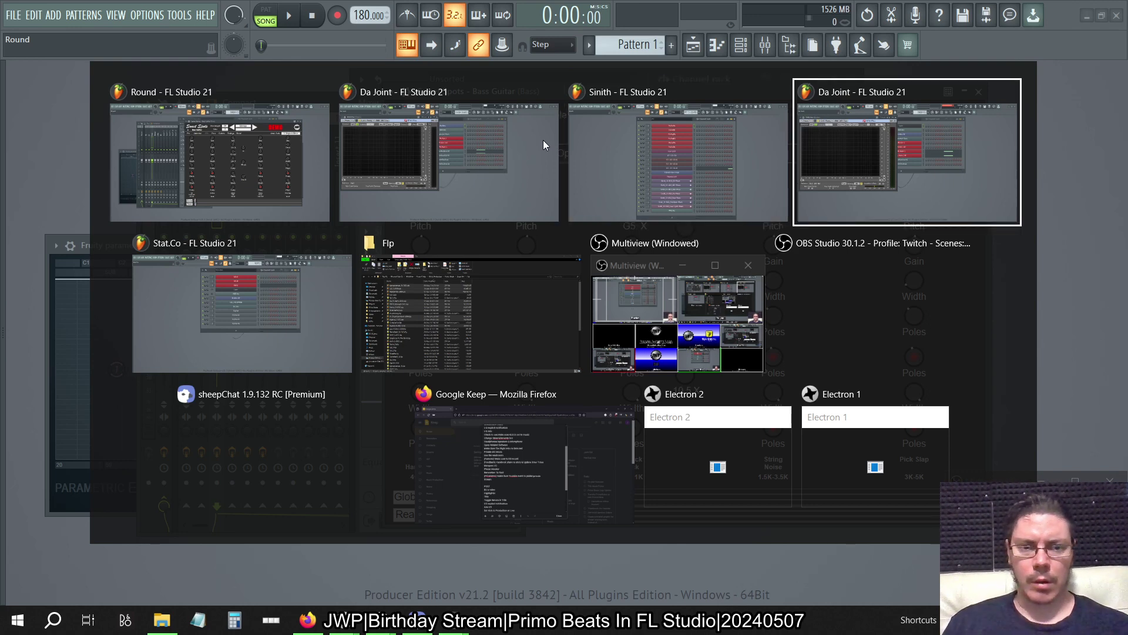
{"action": "key", "text": "alt+shift+Tab"}
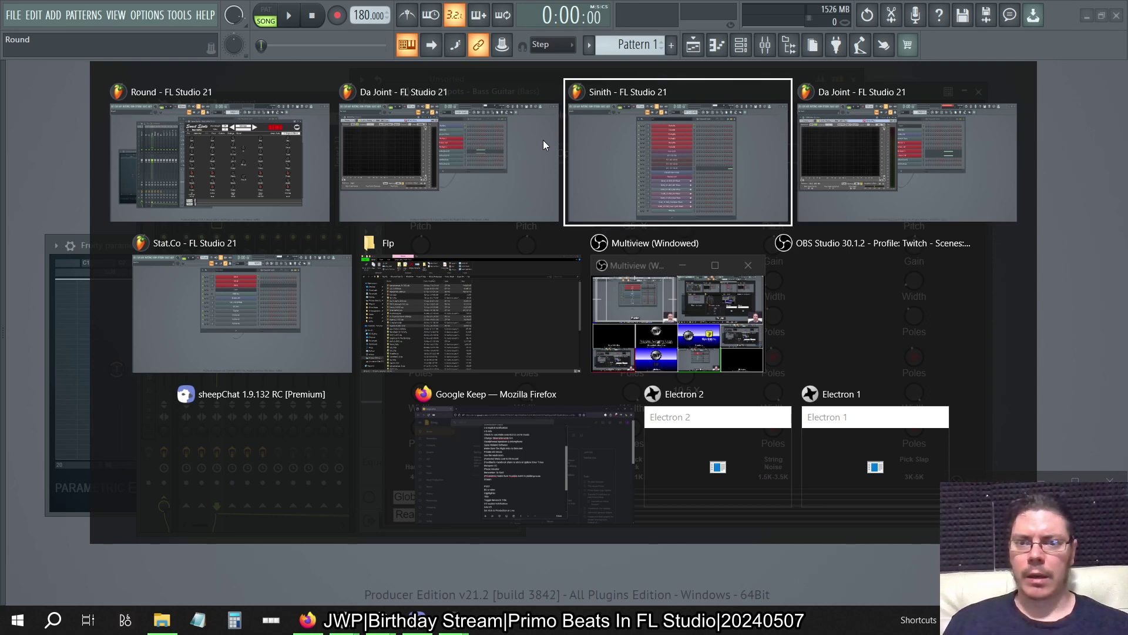
{"action": "key", "text": "alt+shift+Tab"}
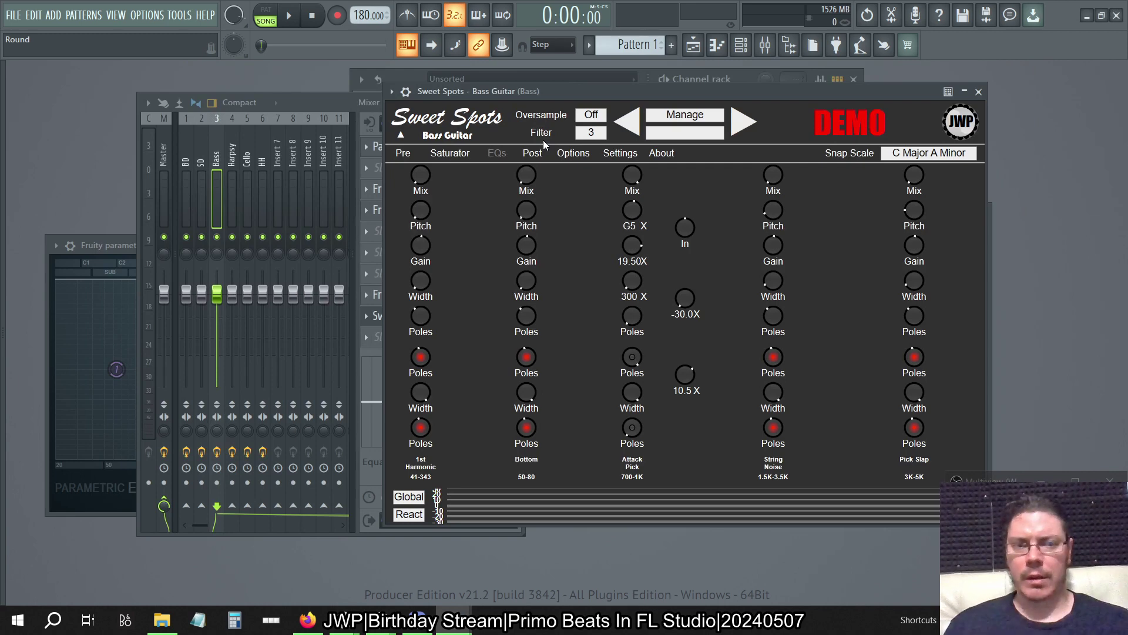
{"action": "key", "text": "alt+Tab"}
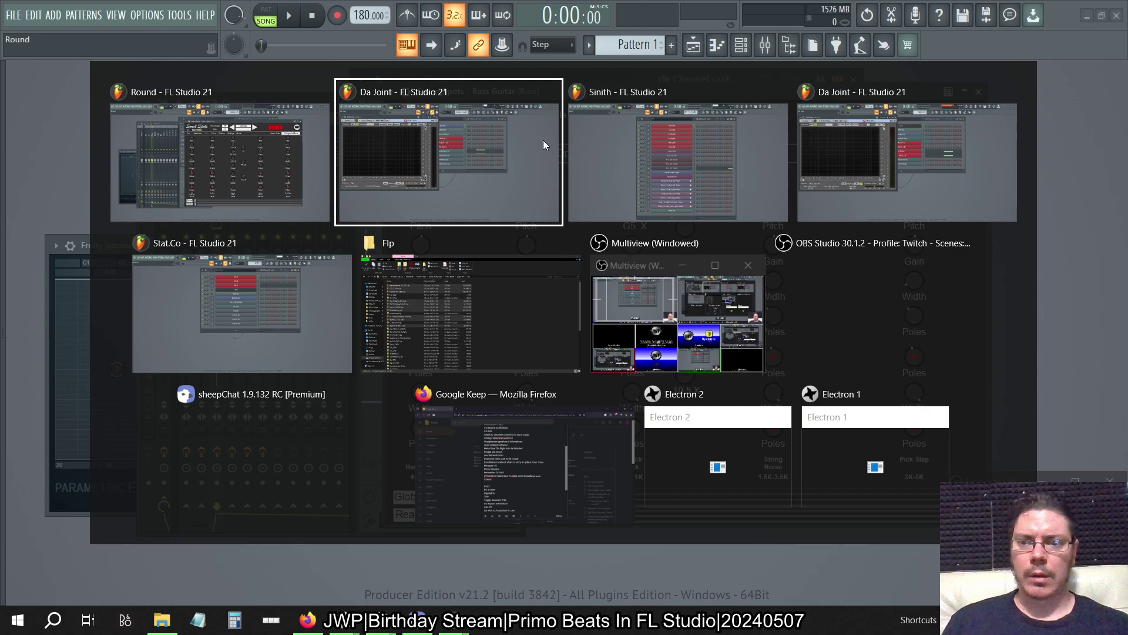
{"action": "key", "text": "Tab"}
{"action": "key", "text": "Tab"}
{"action": "key", "text": "Tab"}
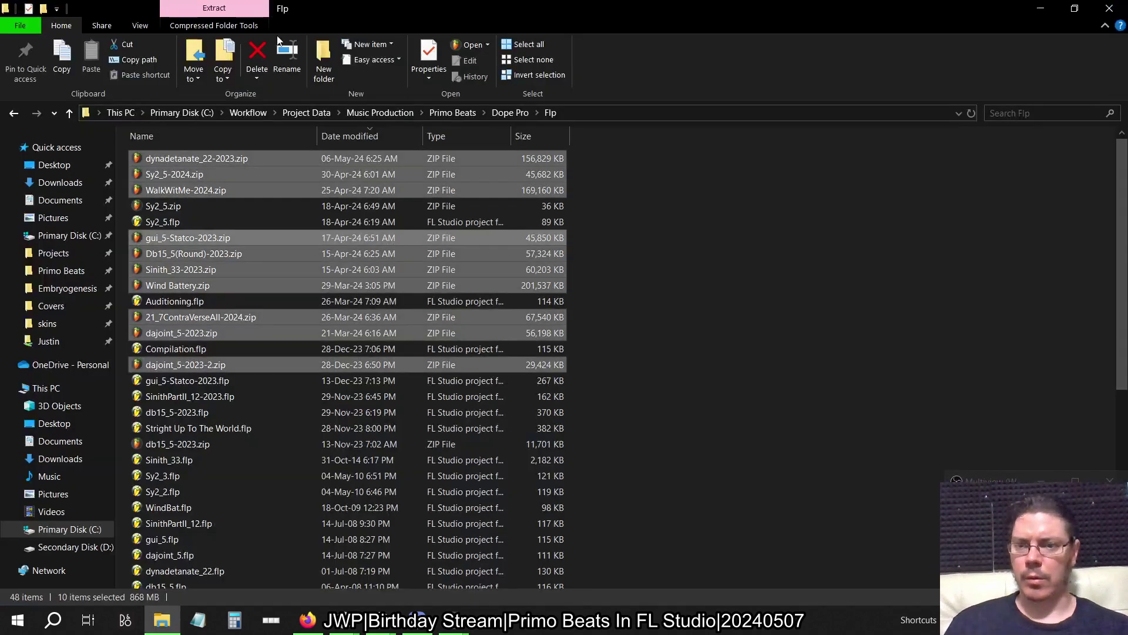
Drop the dajoint_5-2023, gui_5-Statco-2023 and two other archives from the ZIP selection
{"action": "left_click", "coordinate": [231, 364], "text": "ctrl"}
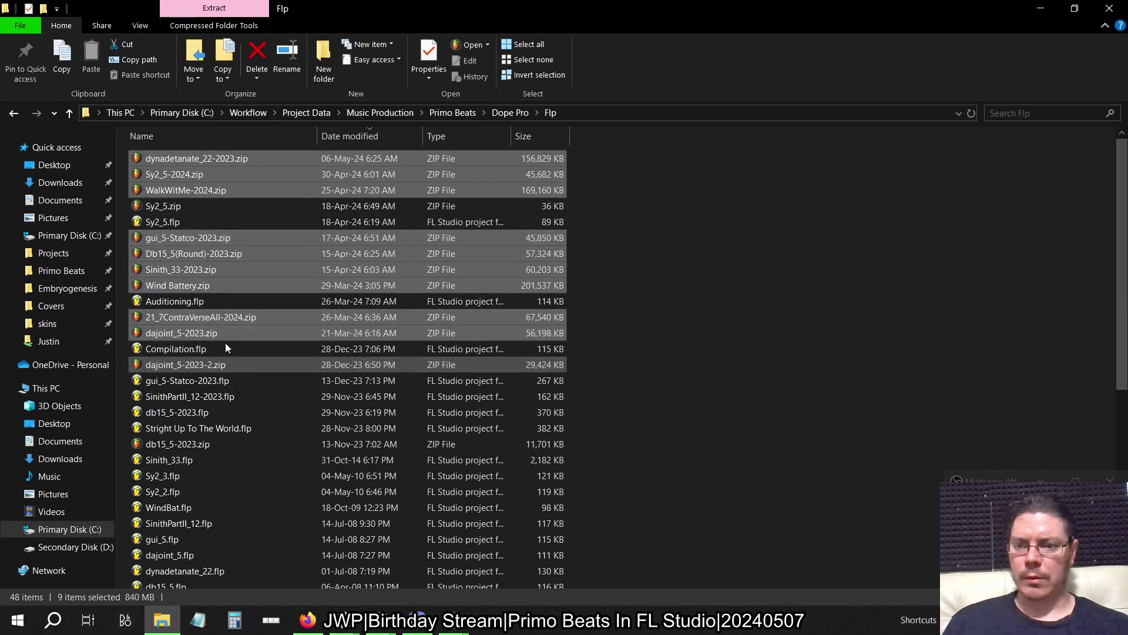
{"action": "left_click", "coordinate": [225, 338], "text": "ctrl"}
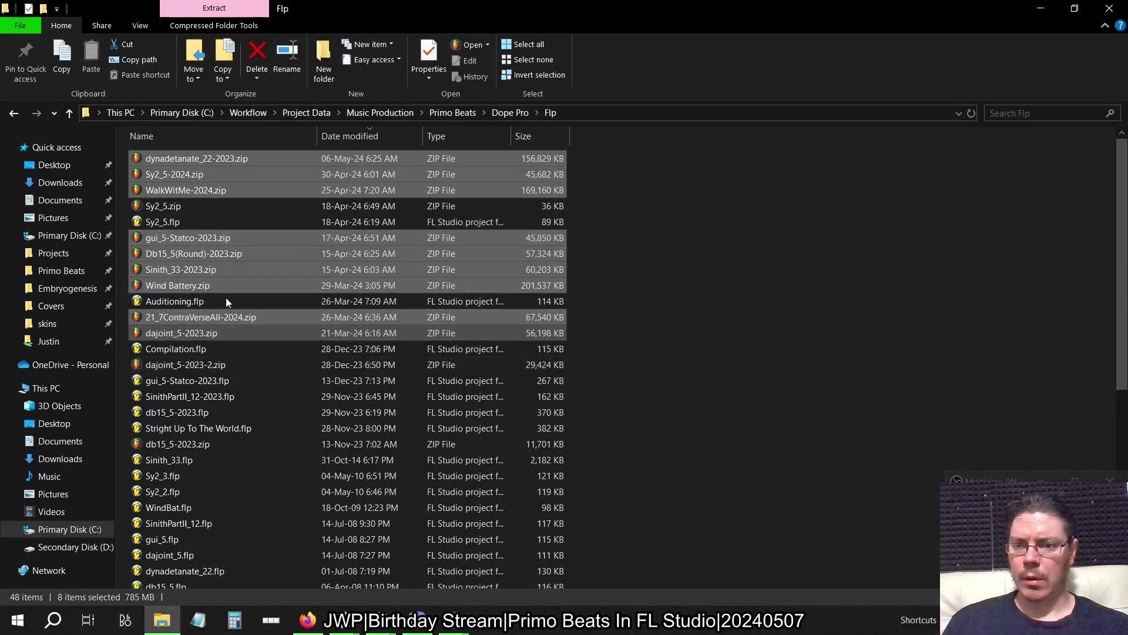
{"action": "left_click", "coordinate": [216, 268], "text": "ctrl"}
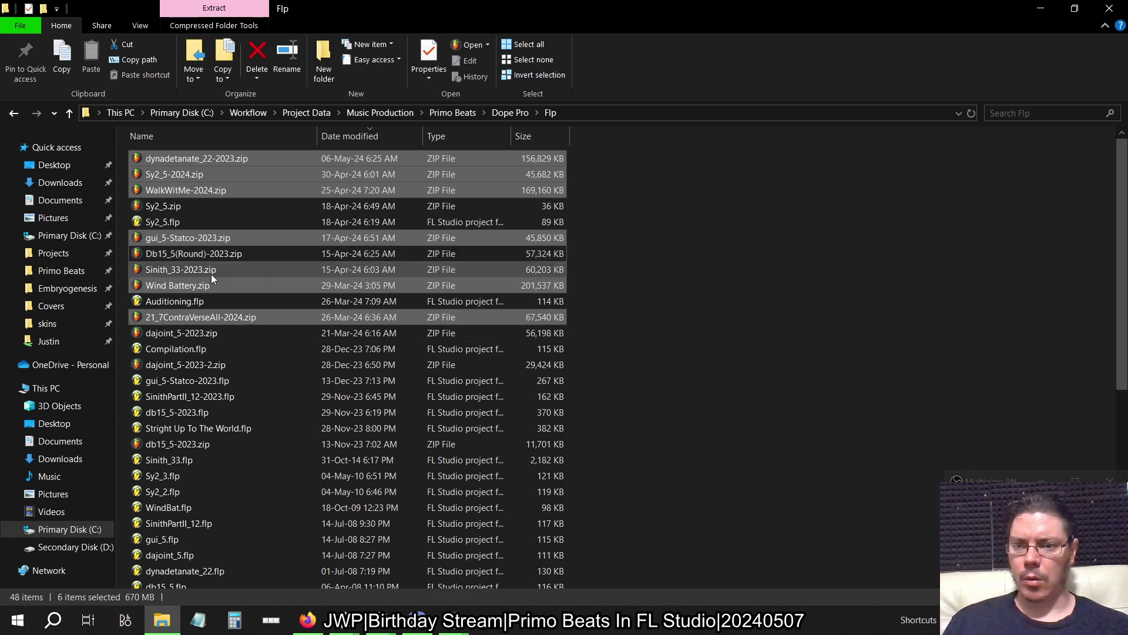
{"action": "left_click", "coordinate": [227, 239], "text": "ctrl"}
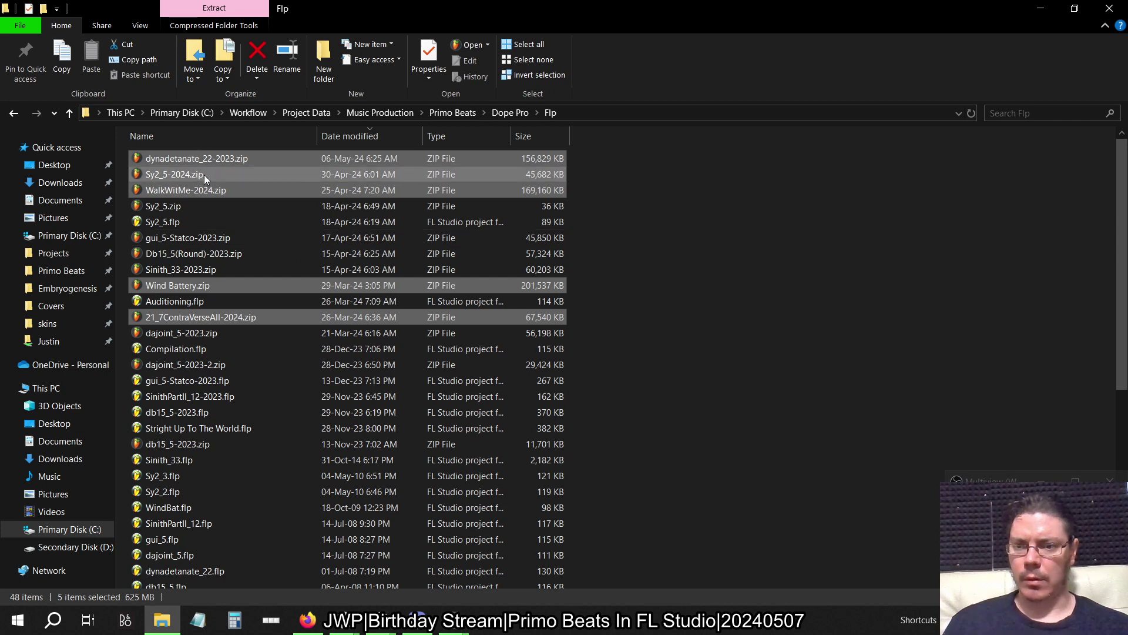
{"action": "right_click", "coordinate": [204, 175]}
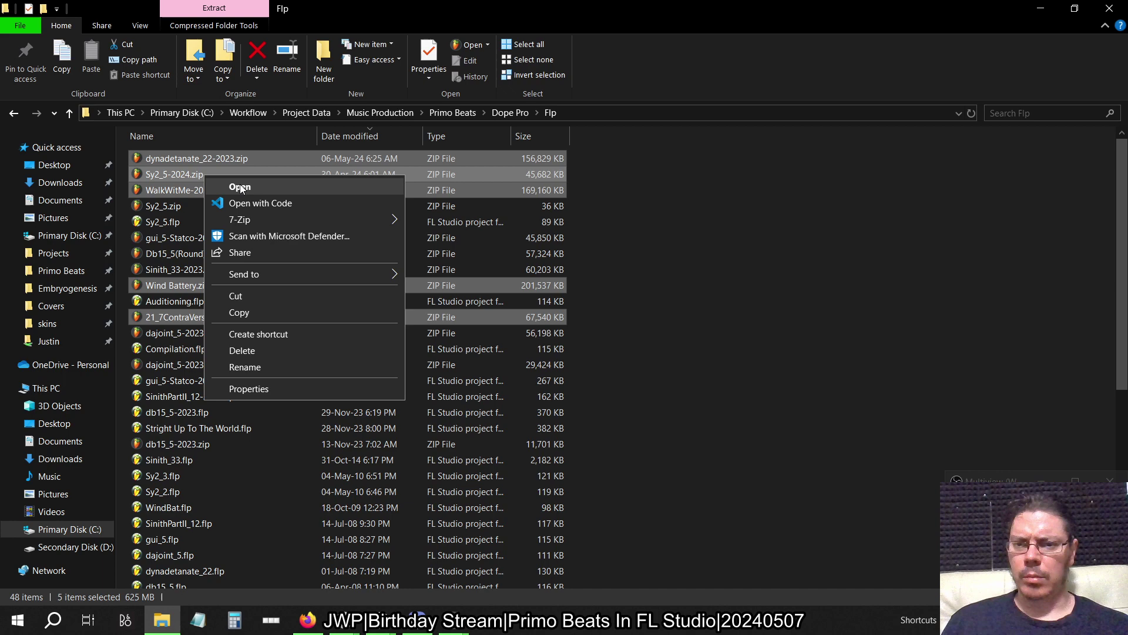
{"action": "left_click", "coordinate": [240, 187]}
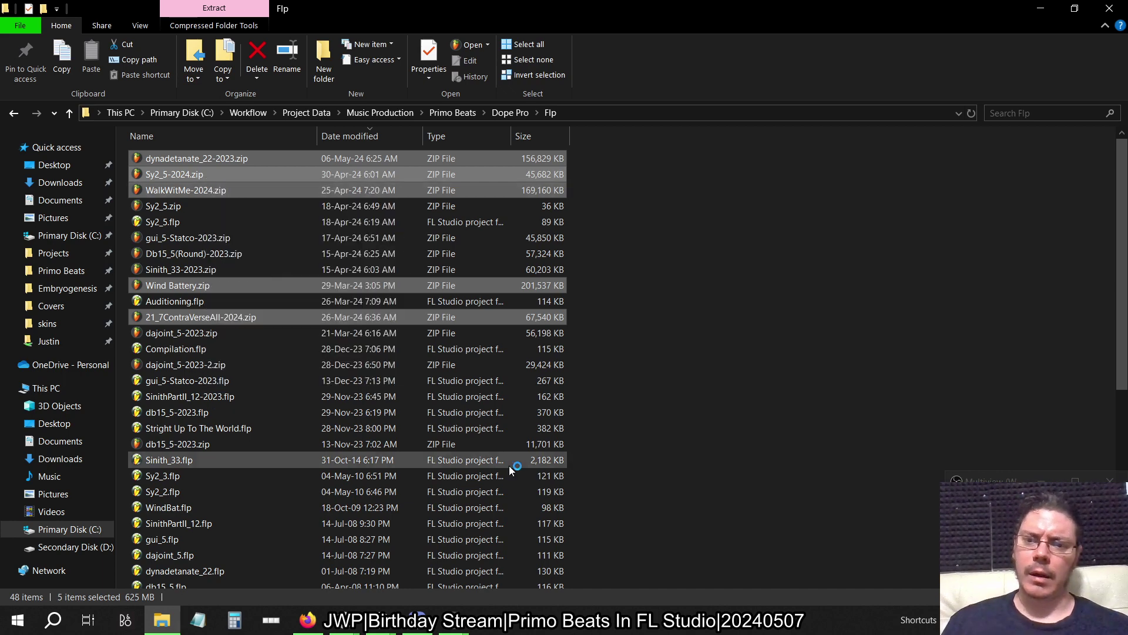
Cycle through the open windows again, staying on the Flp folder window
{"action": "key", "text": "alt+Tab"}
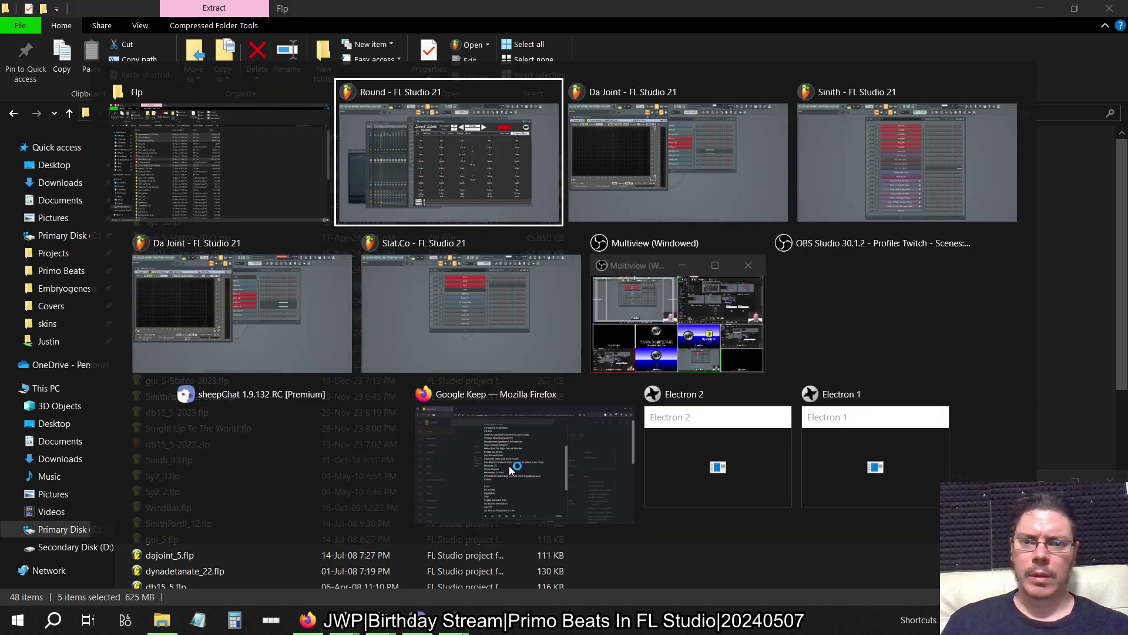
{"action": "key", "text": "alt+Tab"}
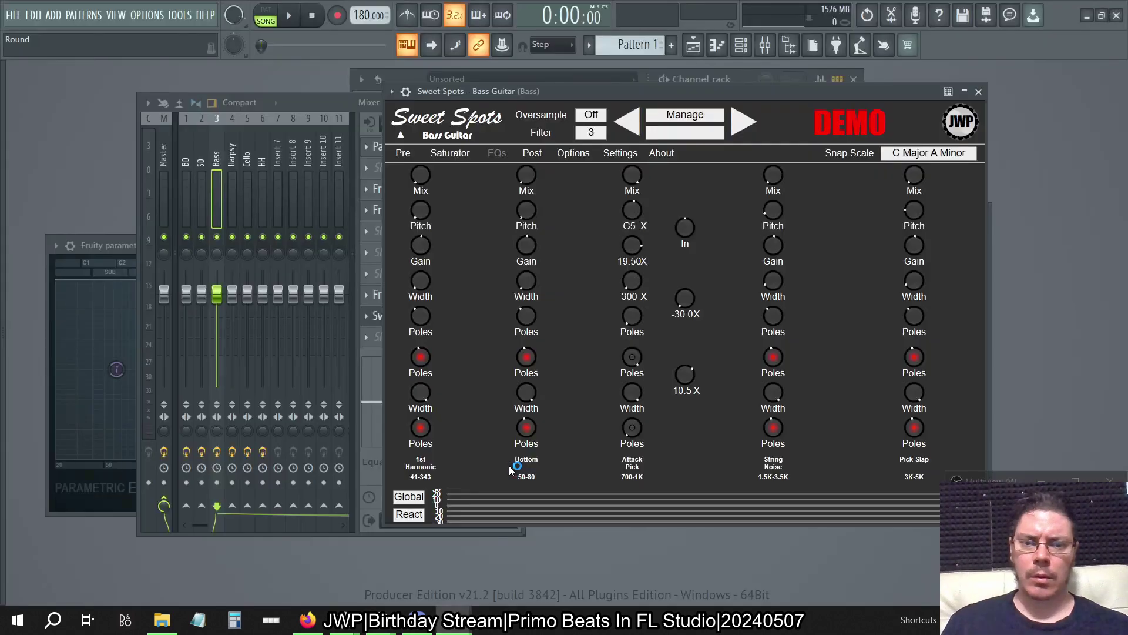
{"action": "key", "text": "alt+Tab"}
{"action": "key", "text": "alt+Tab"}
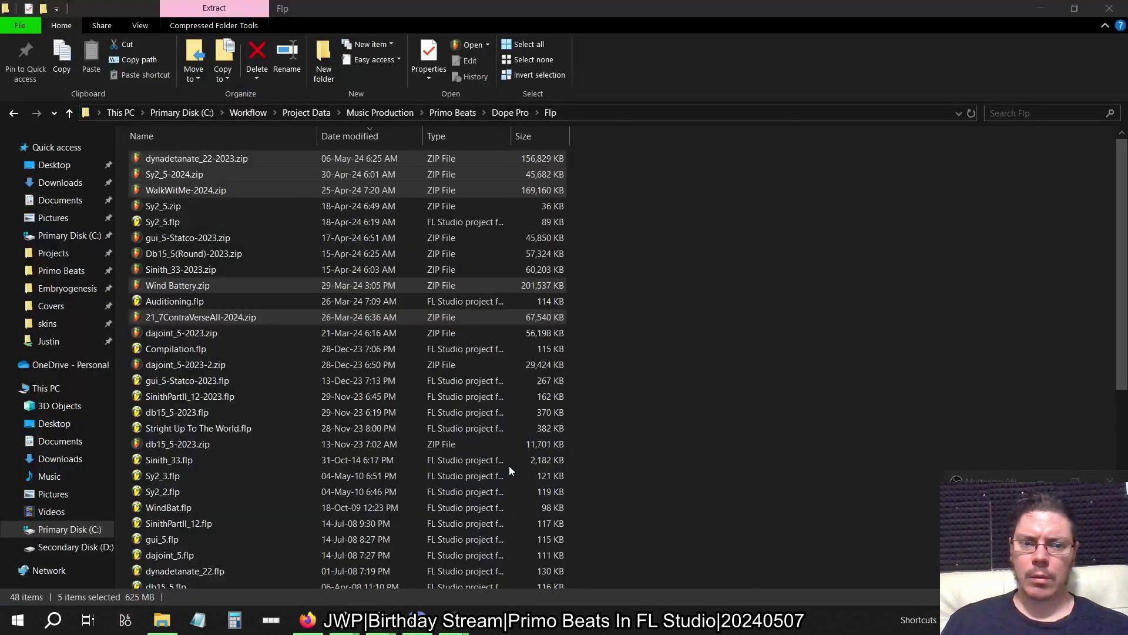
{"action": "key", "text": "alt+Tab"}
{"action": "key", "text": "alt+Tab"}
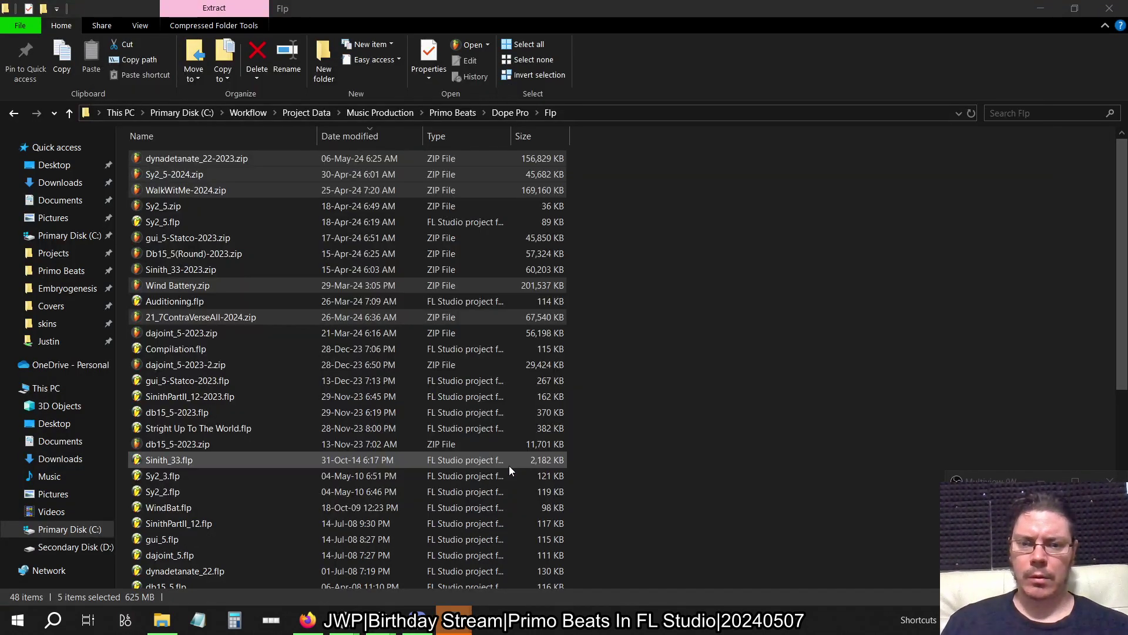
{"action": "key", "text": "alt+Tab"}
{"action": "key", "text": "alt+Tab"}
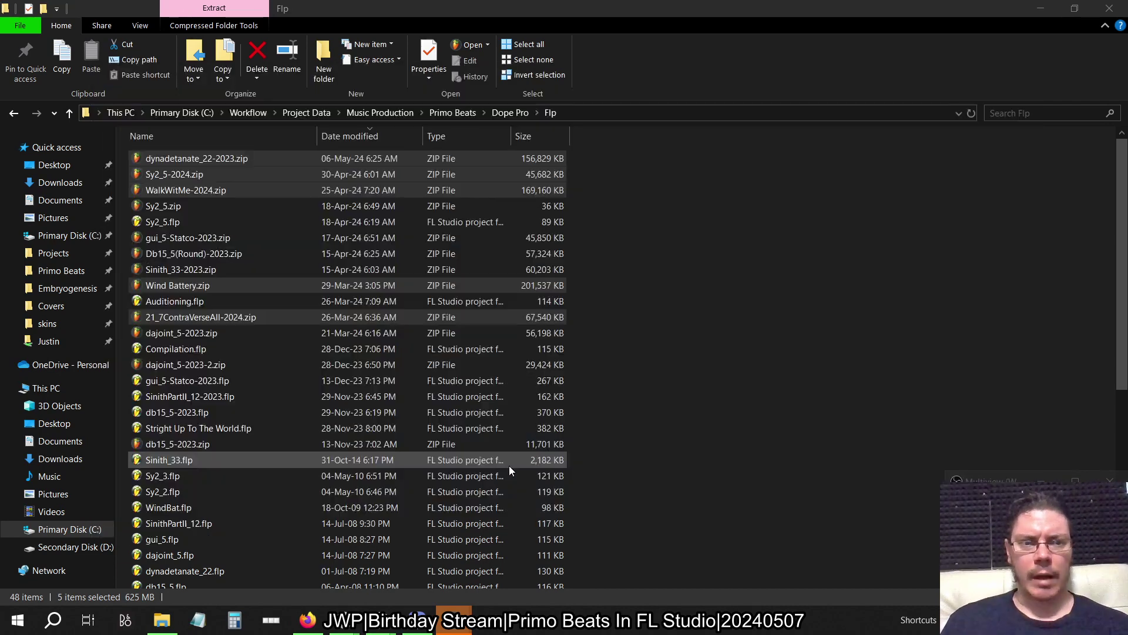
{"action": "key", "text": "alt+Tab"}
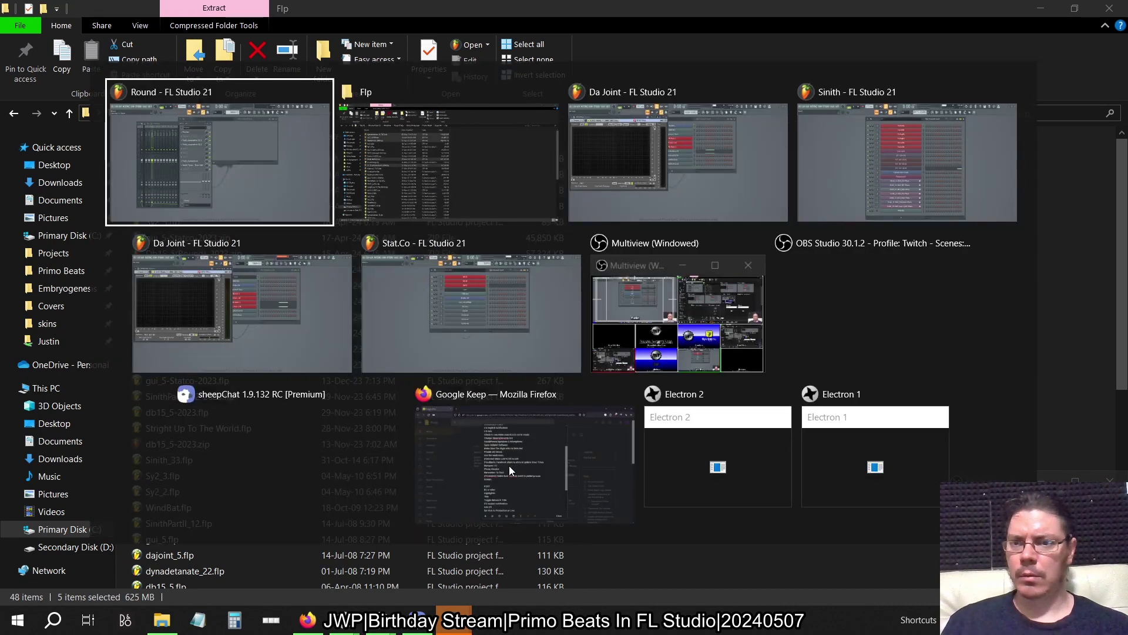
{"action": "key", "text": "Escape"}
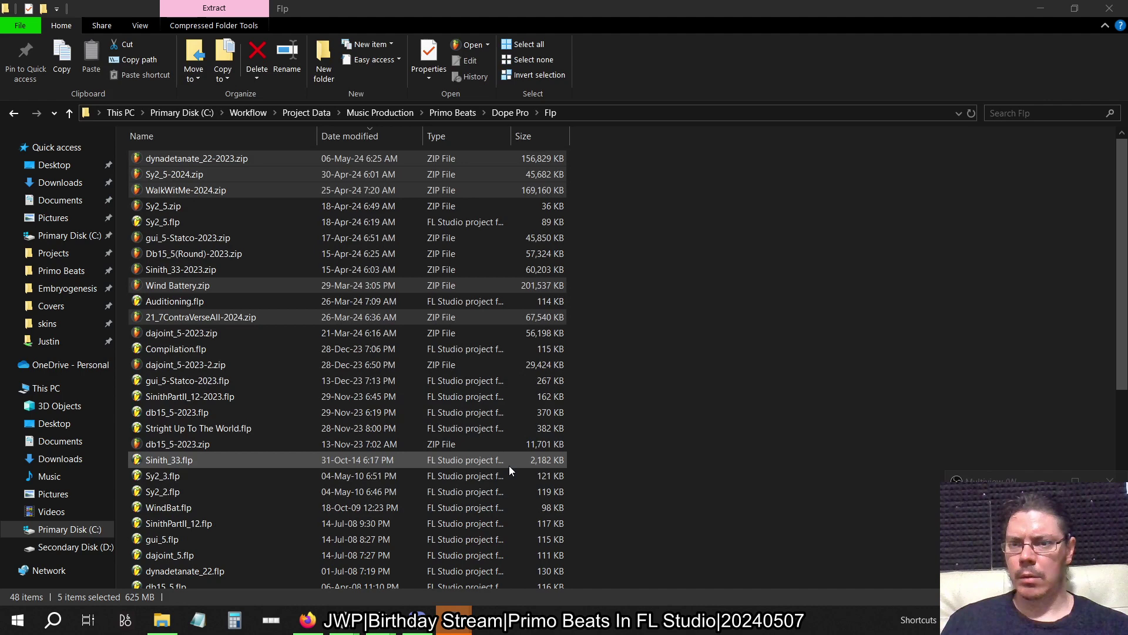
{"action": "scroll", "coordinate": [509, 465], "scroll_direction": "down", "scroll_amount": 7}
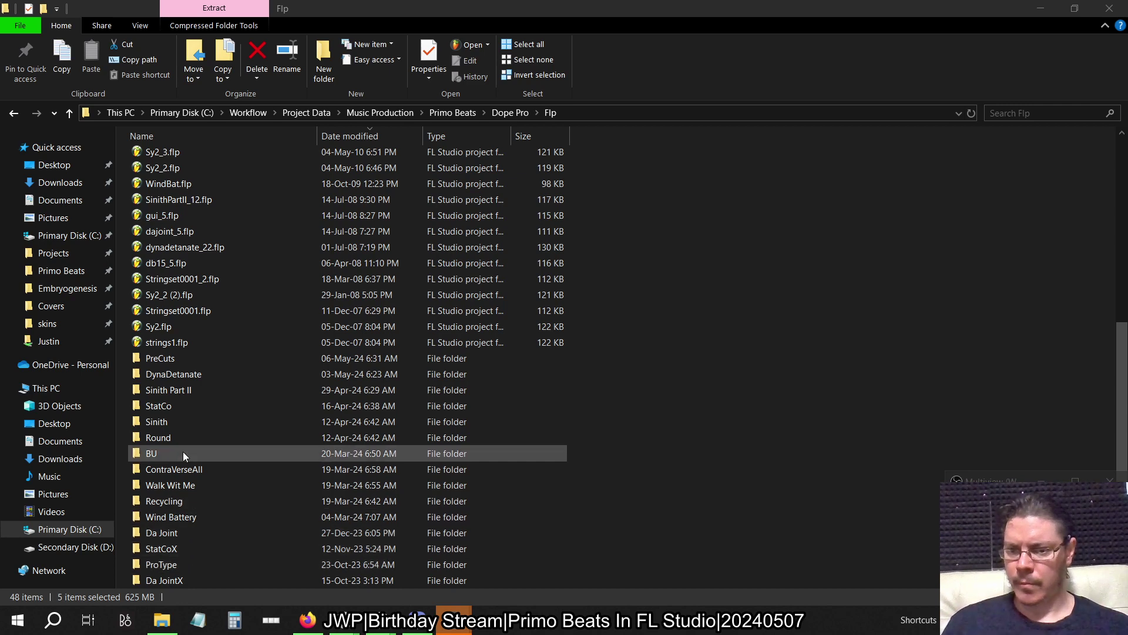
Open the PreCuts folder, sort by type, and select Sinith_33-2023.mp3
{"action": "left_click", "coordinate": [170, 361]}
{"action": "double_click", "coordinate": [170, 361]}
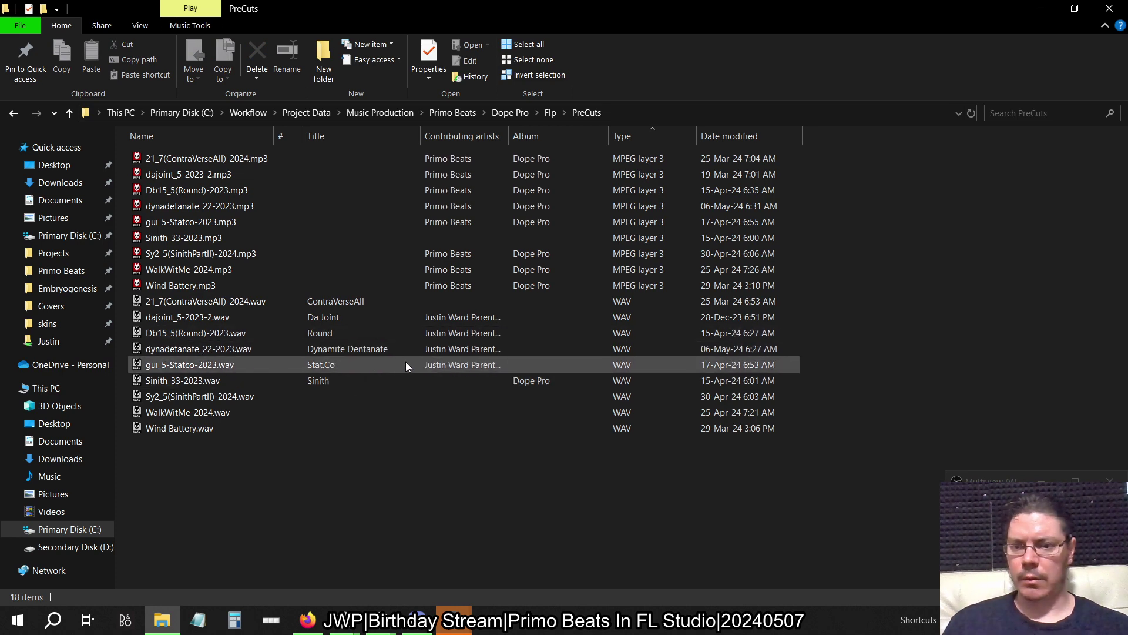
{"action": "left_click", "coordinate": [626, 136]}
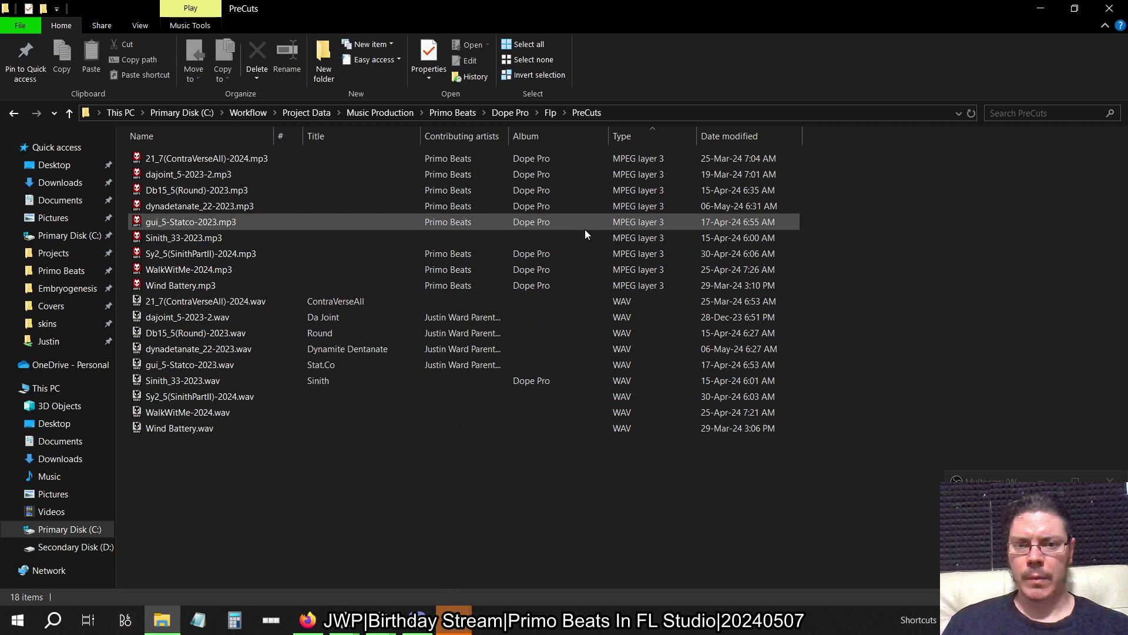
{"action": "left_click", "coordinate": [572, 239]}
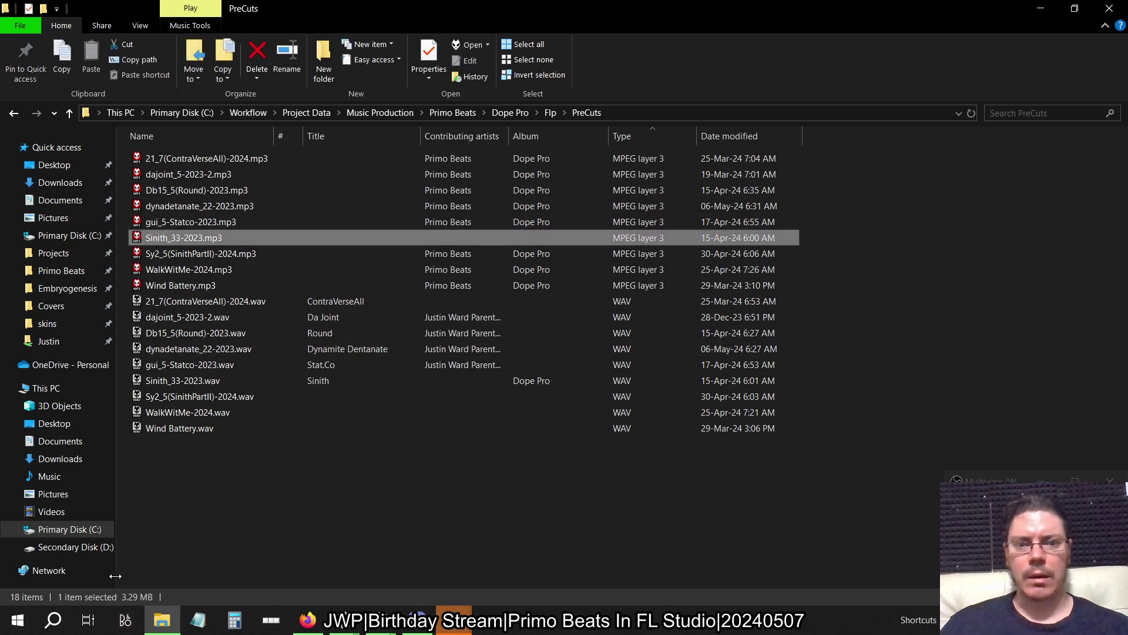
Launch foobar2000 and drag Sinith_33-2023.mp3 into it
{"action": "left_click", "coordinate": [54, 619]}
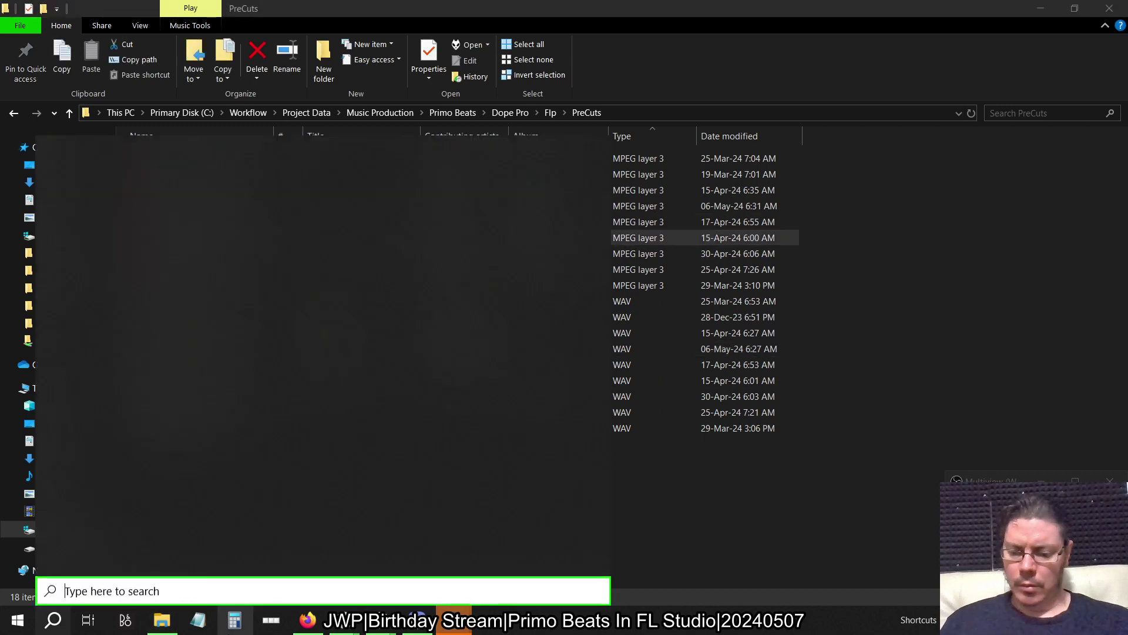
{"action": "type", "text": "foob"}
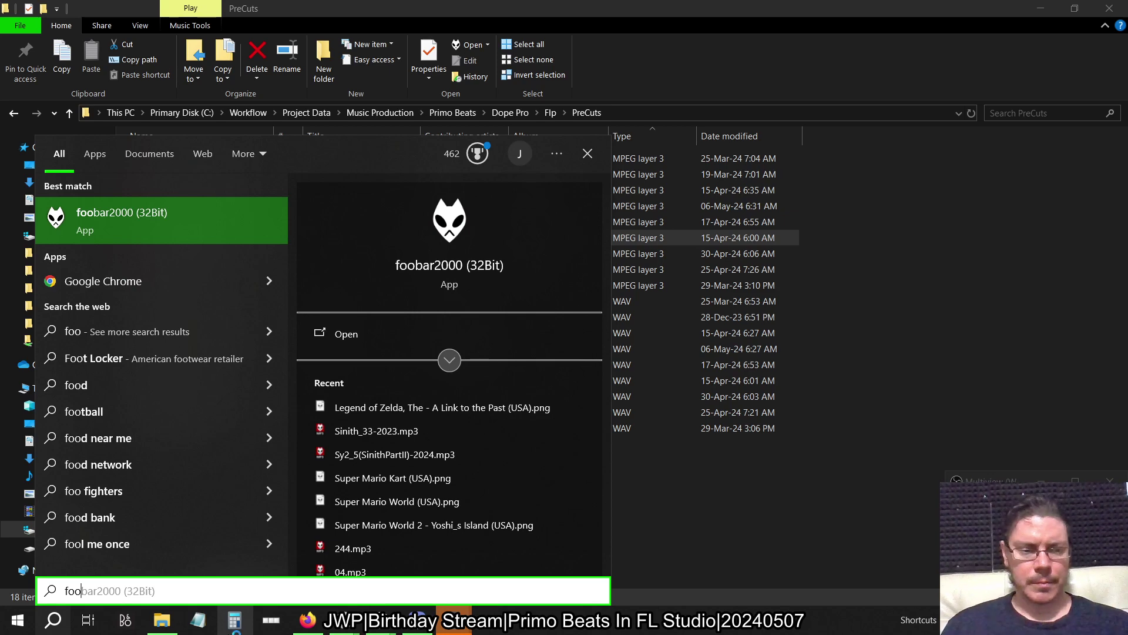
{"action": "key", "text": "Return"}
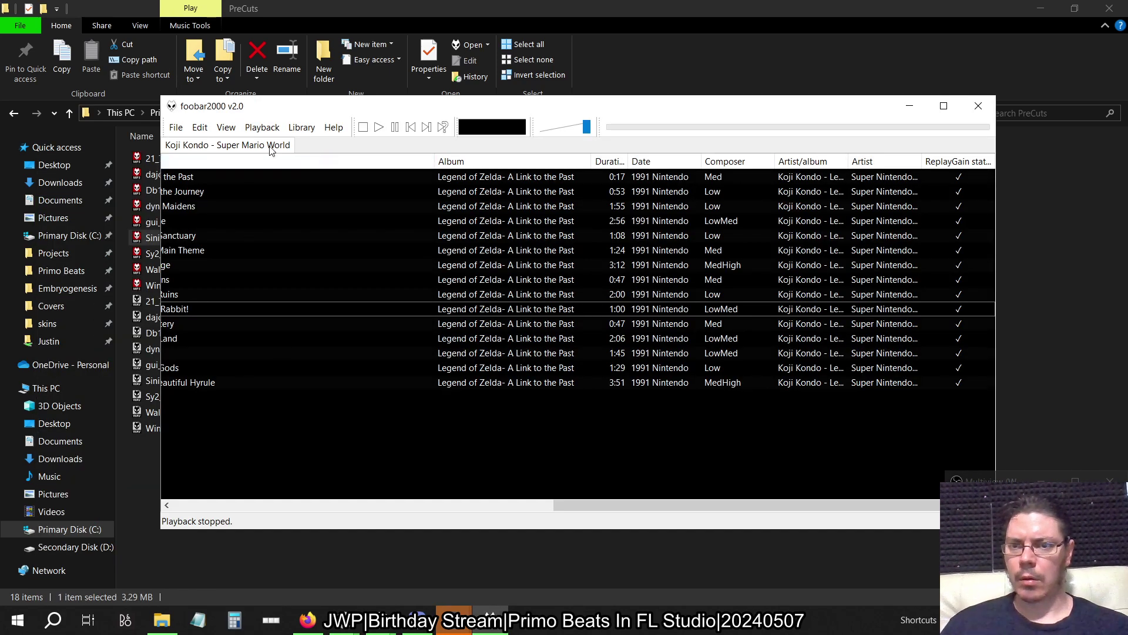
{"action": "left_click_drag", "start_coordinate": [273, 106], "coordinate": [476, 114]}
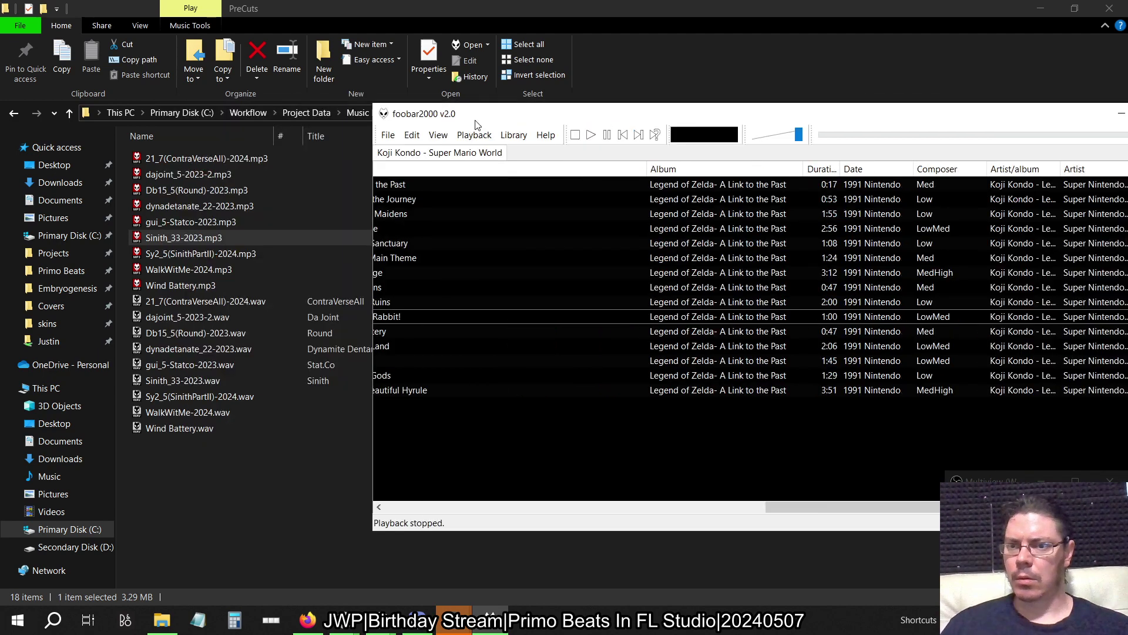
{"action": "left_click_drag", "start_coordinate": [181, 238], "coordinate": [598, 158]}
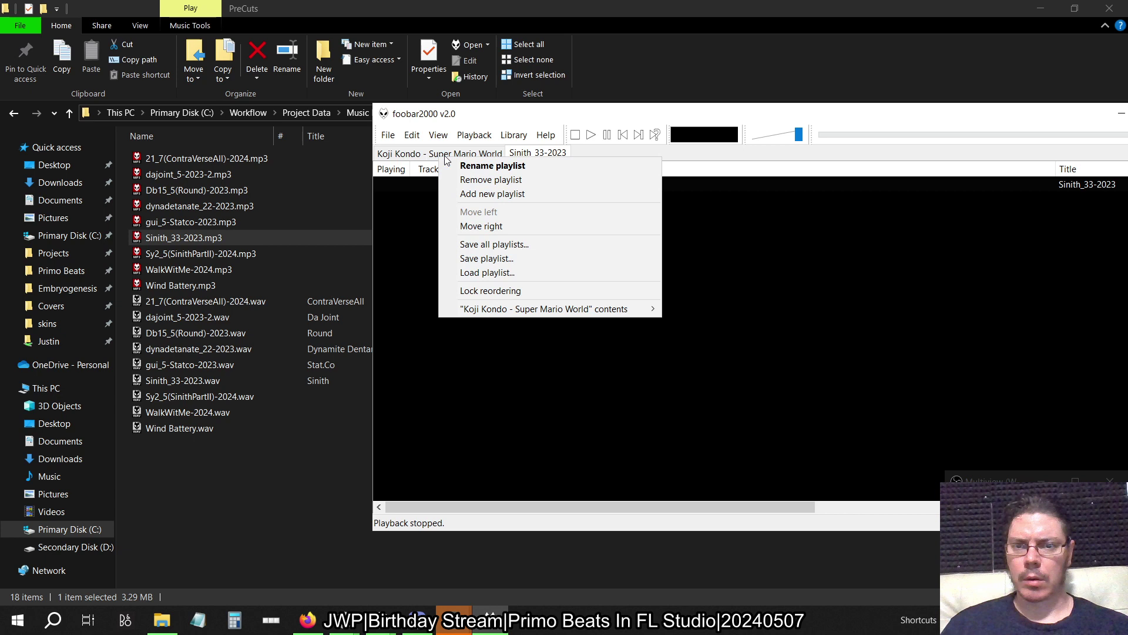
Remove the Koji Kondo - Super Mario World playlist and select the Sinith_33-2023 track
{"action": "left_click", "coordinate": [491, 179]}
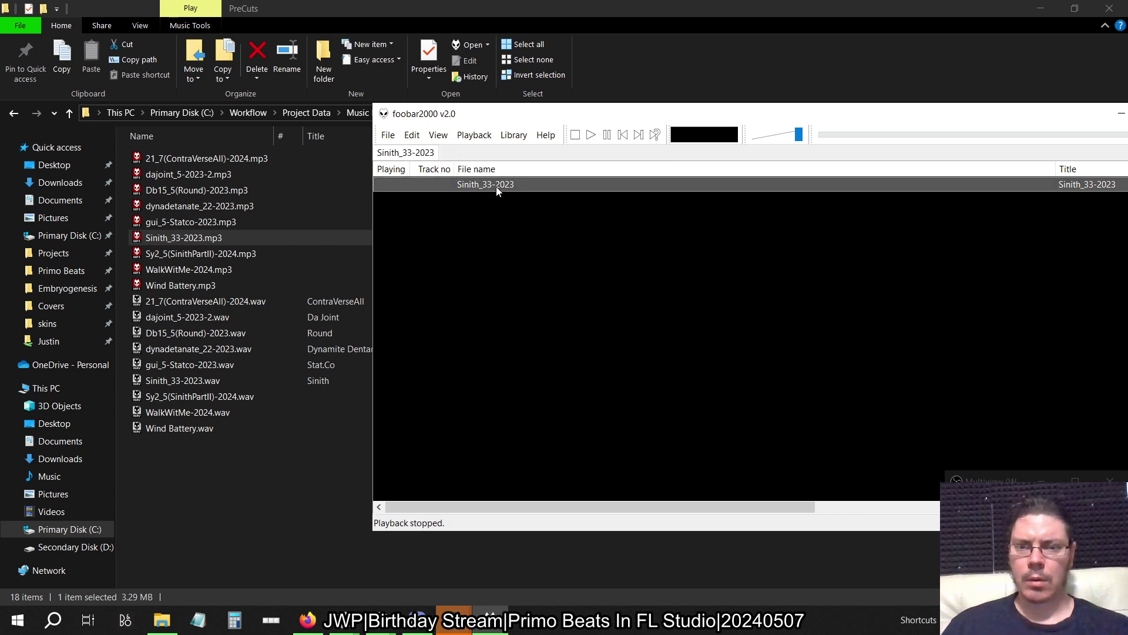
{"action": "right_click", "coordinate": [497, 187]}
{"action": "key", "text": "Escape"}
{"action": "left_click_drag", "start_coordinate": [599, 508], "coordinate": [847, 507]}
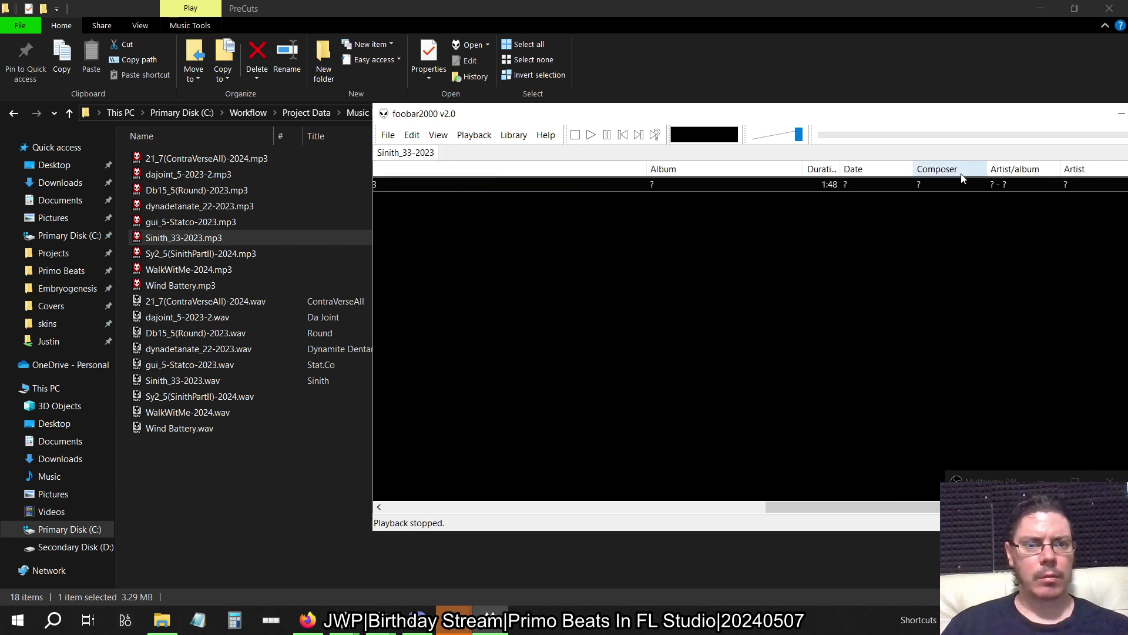
{"action": "scroll", "coordinate": [963, 228], "scroll_direction": "left", "scroll_amount": 3}
{"action": "scroll", "coordinate": [963, 229], "scroll_direction": "left", "scroll_amount": 3}
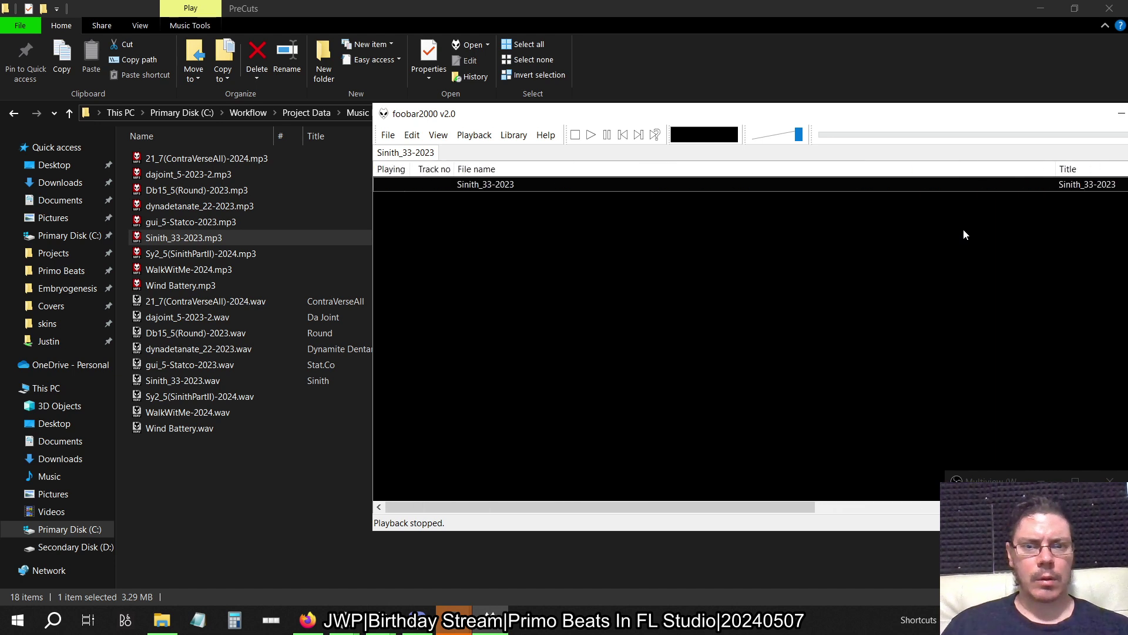
{"action": "scroll", "coordinate": [963, 229], "scroll_direction": "right", "scroll_amount": 5}
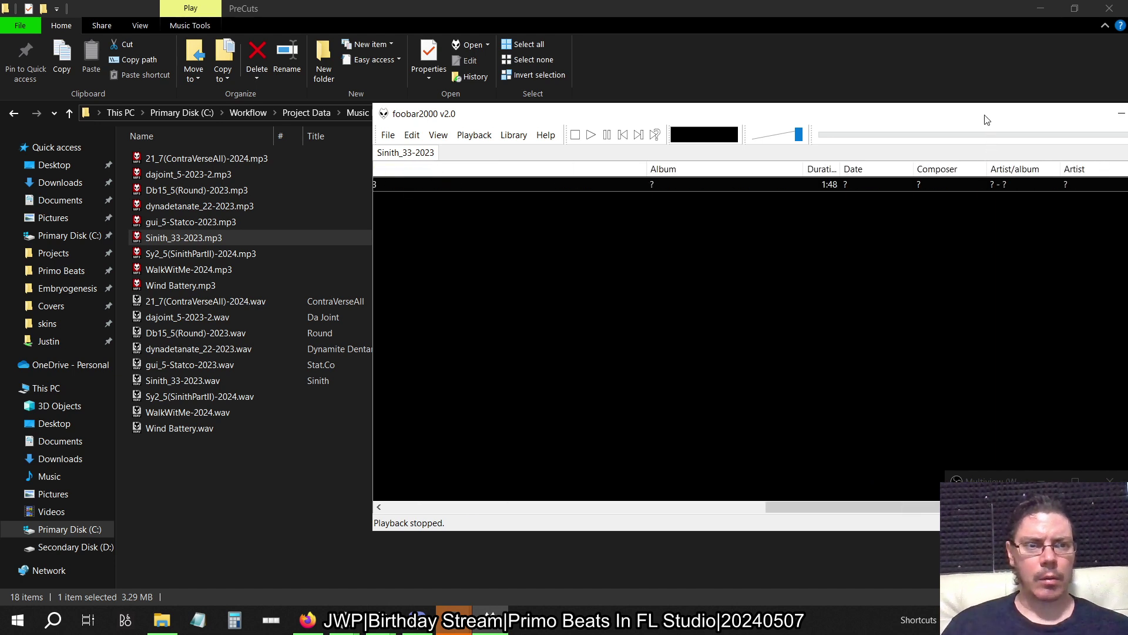
{"action": "left_click_drag", "start_coordinate": [987, 119], "coordinate": [758, 124]}
{"action": "left_click", "coordinate": [698, 188]}
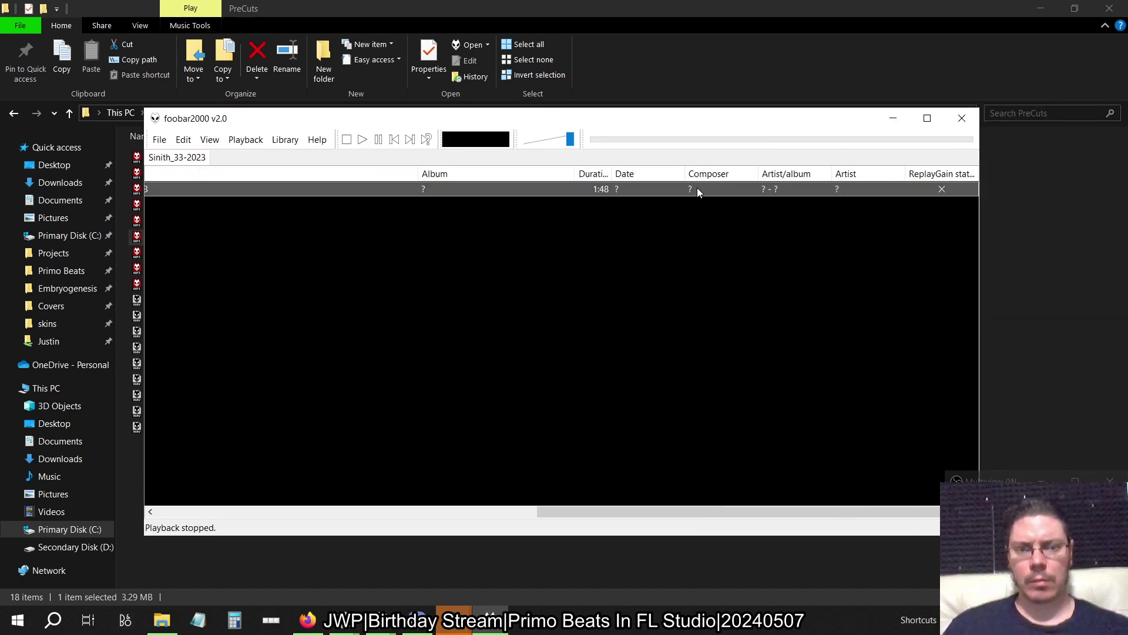
Calculate and save ReplayGain track gain and peak for Sinith_33-2023
{"action": "right_click", "coordinate": [697, 188]}
{"action": "left_click", "coordinate": [741, 395]}
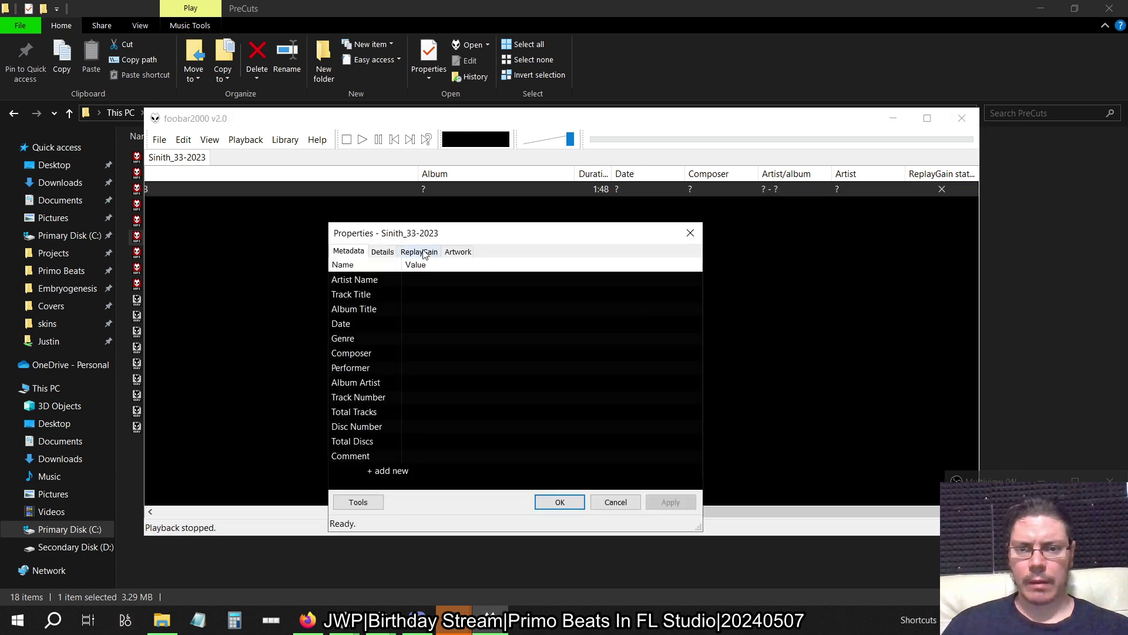
{"action": "left_click", "coordinate": [419, 251]}
{"action": "left_click", "coordinate": [359, 502]}
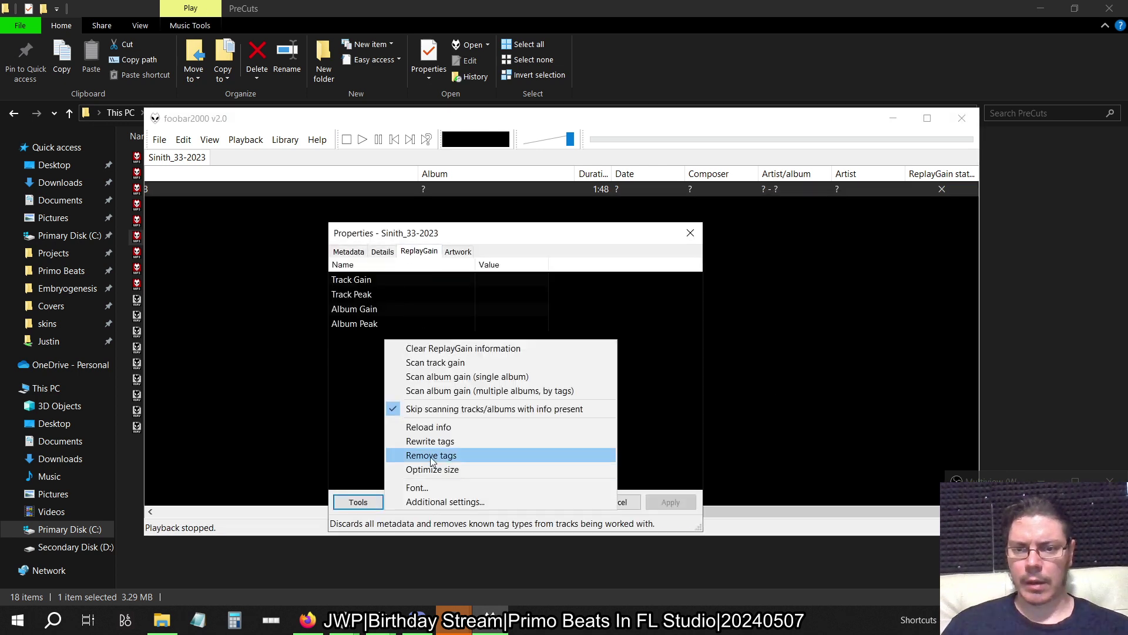
{"action": "left_click", "coordinate": [435, 363]}
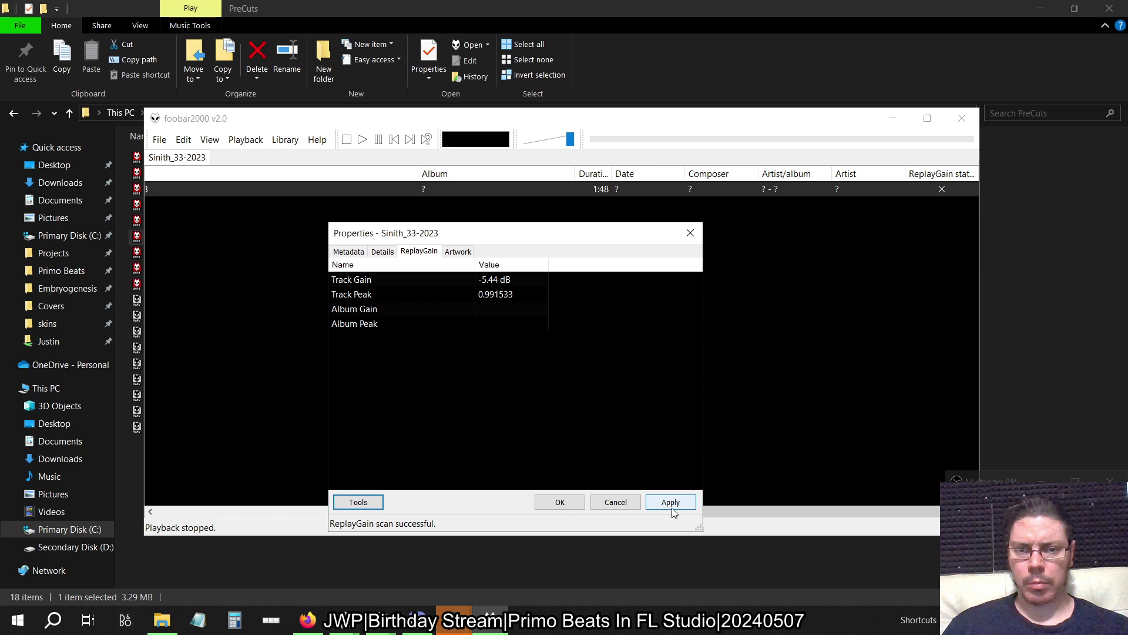
{"action": "left_click", "coordinate": [670, 501]}
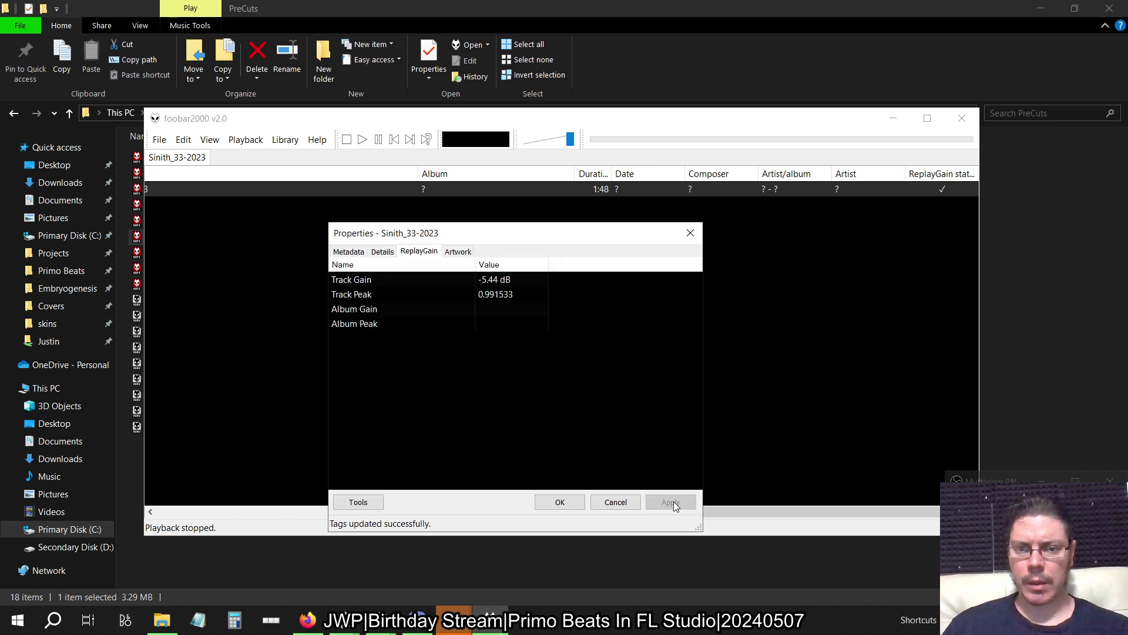
Tag artist and album artist Primo Beats and album Dope Pro, then close foobar2000
{"action": "left_click", "coordinate": [349, 251]}
{"action": "left_click", "coordinate": [451, 282]}
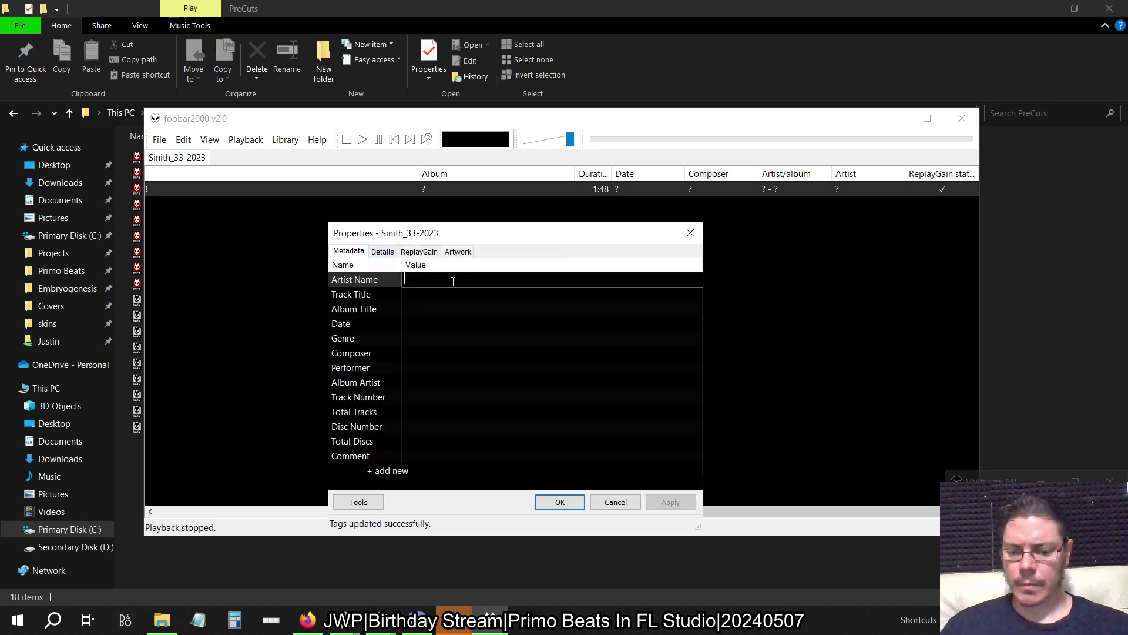
{"action": "type", "text": "Primo"}
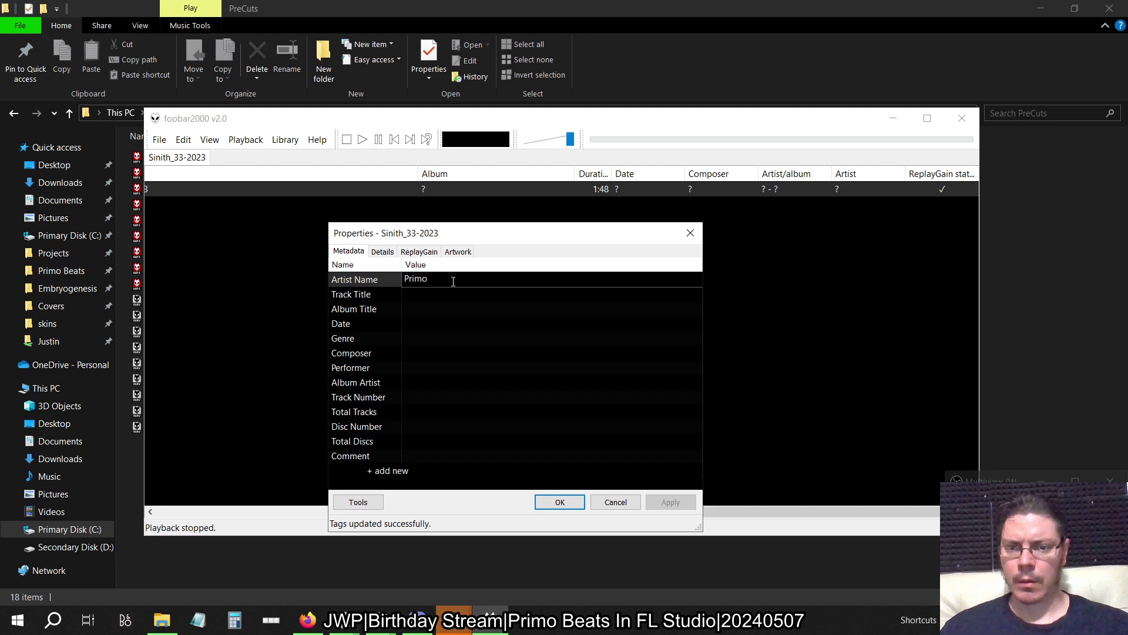
{"action": "type", "text": " Beats"}
{"action": "key", "text": "ctrl+a"}
{"action": "key", "text": "ctrl+c"}
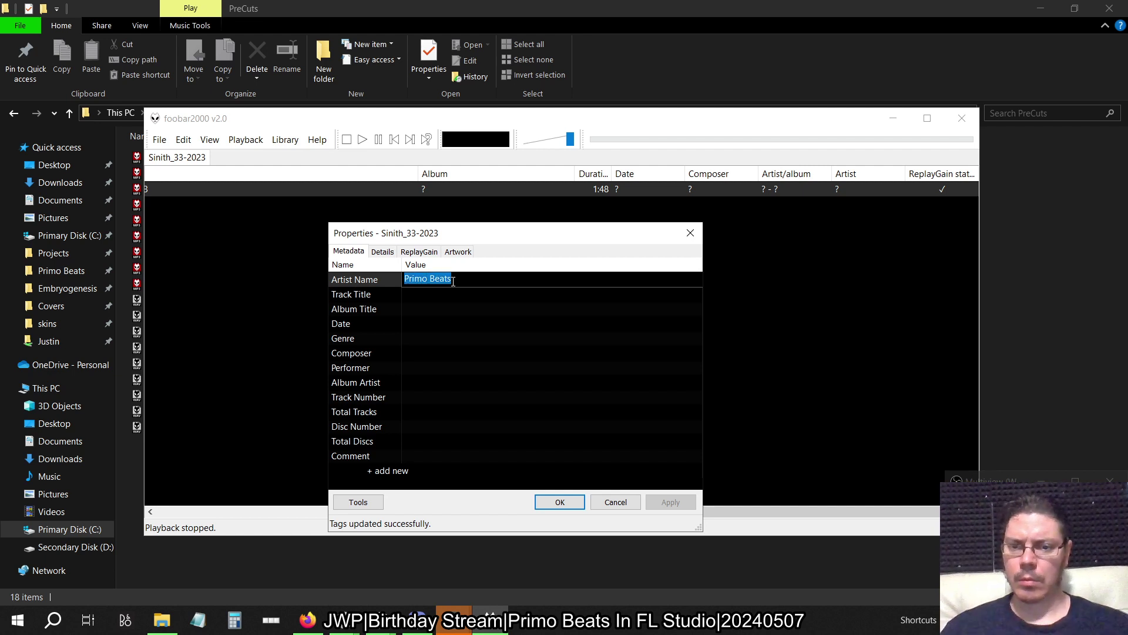
{"action": "left_click", "coordinate": [426, 382]}
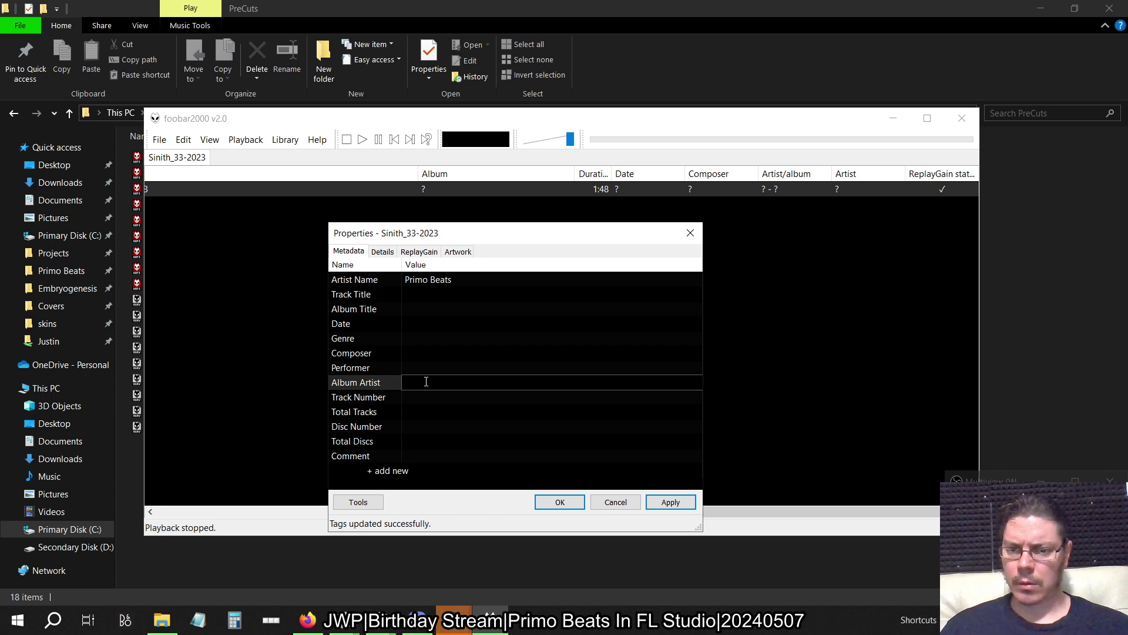
{"action": "key", "text": "ctrl+v"}
{"action": "left_click", "coordinate": [425, 308]}
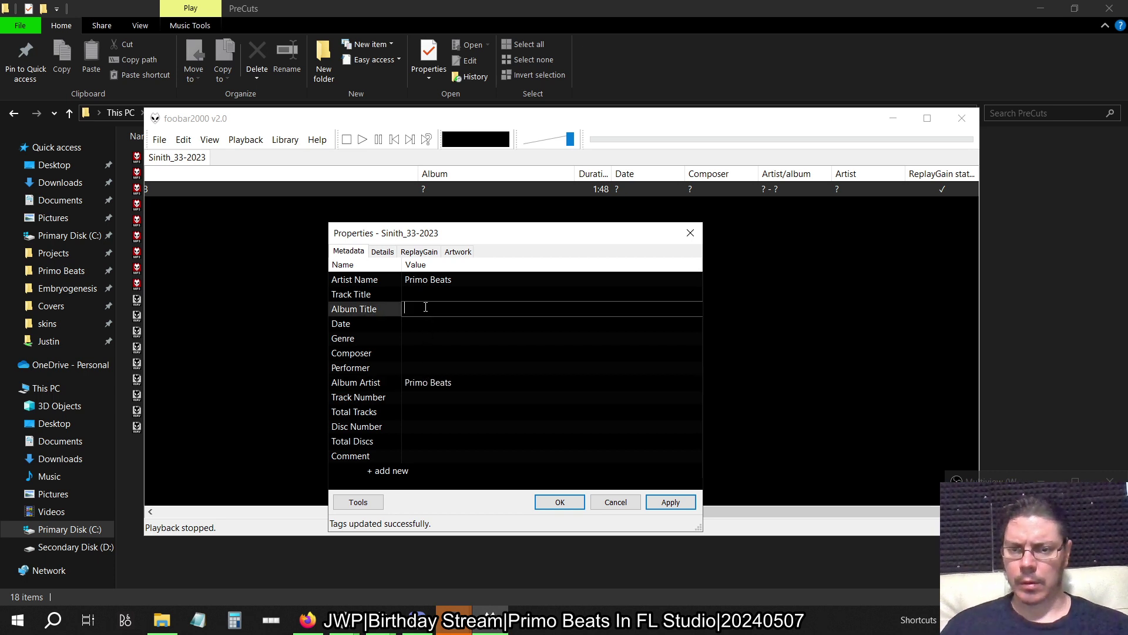
{"action": "type", "text": "Dope P"}
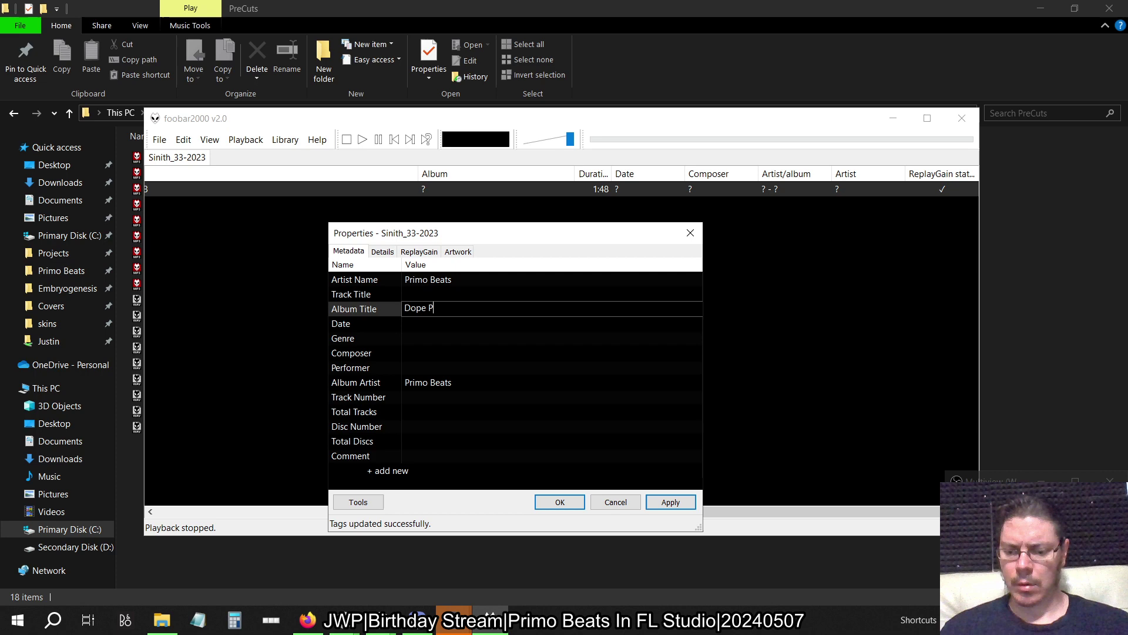
{"action": "type", "text": "m"}
{"action": "left_click", "coordinate": [671, 502]}
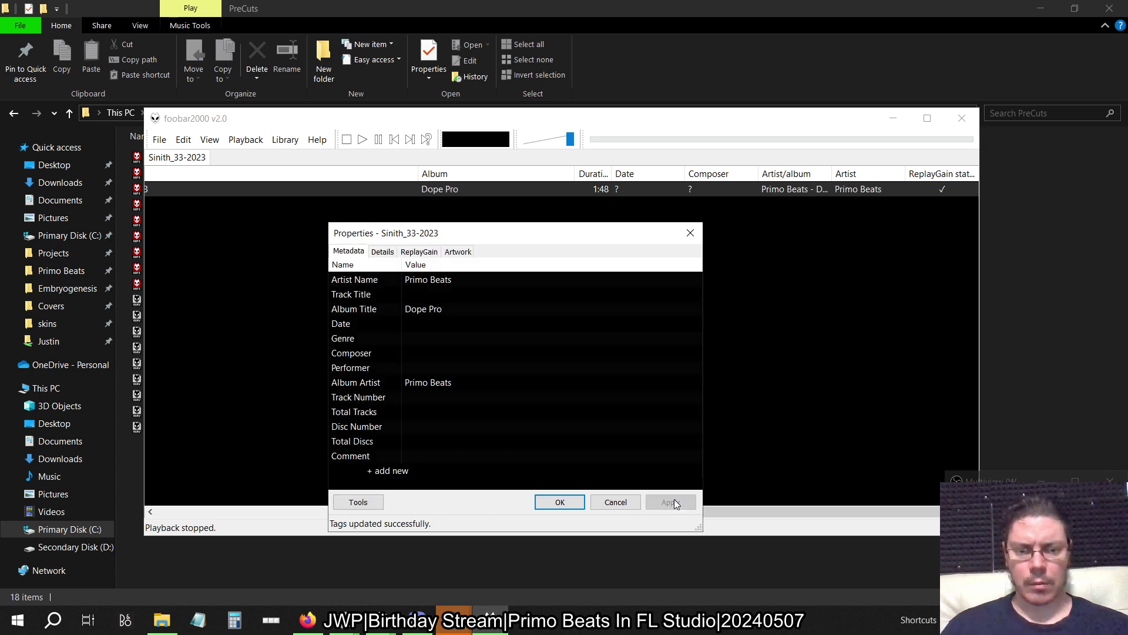
{"action": "left_click", "coordinate": [560, 501]}
{"action": "left_click", "coordinate": [961, 117]}
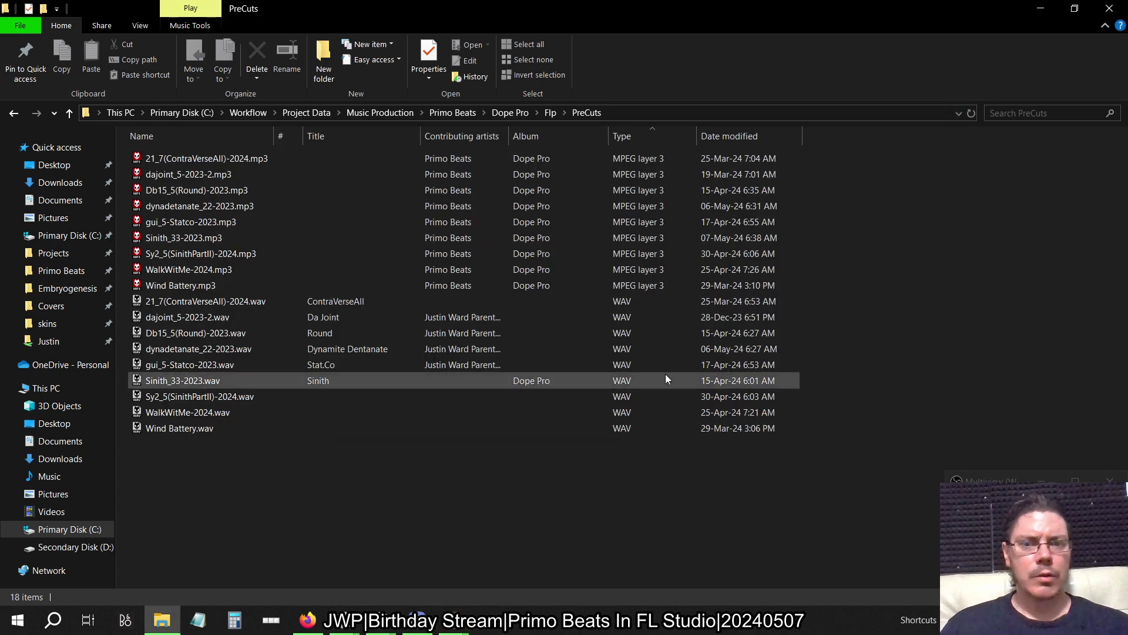
{"action": "left_click", "coordinate": [394, 238]}
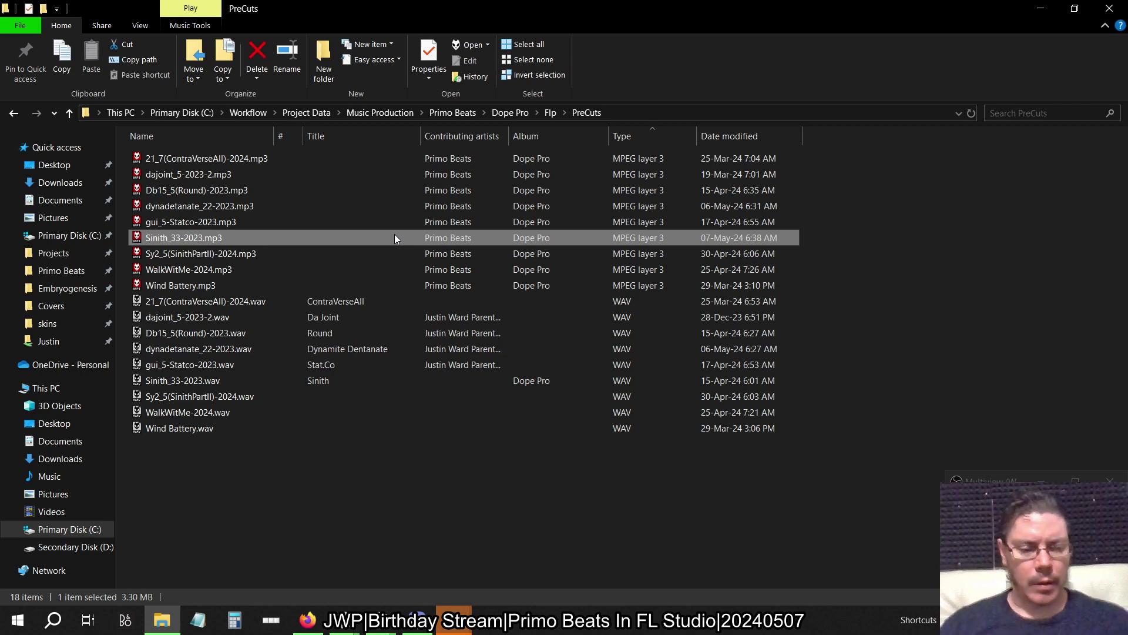
Switch from Explorer to the Dynamite Dentanate project in FL Studio
{"action": "key", "text": "alt+Tab"}
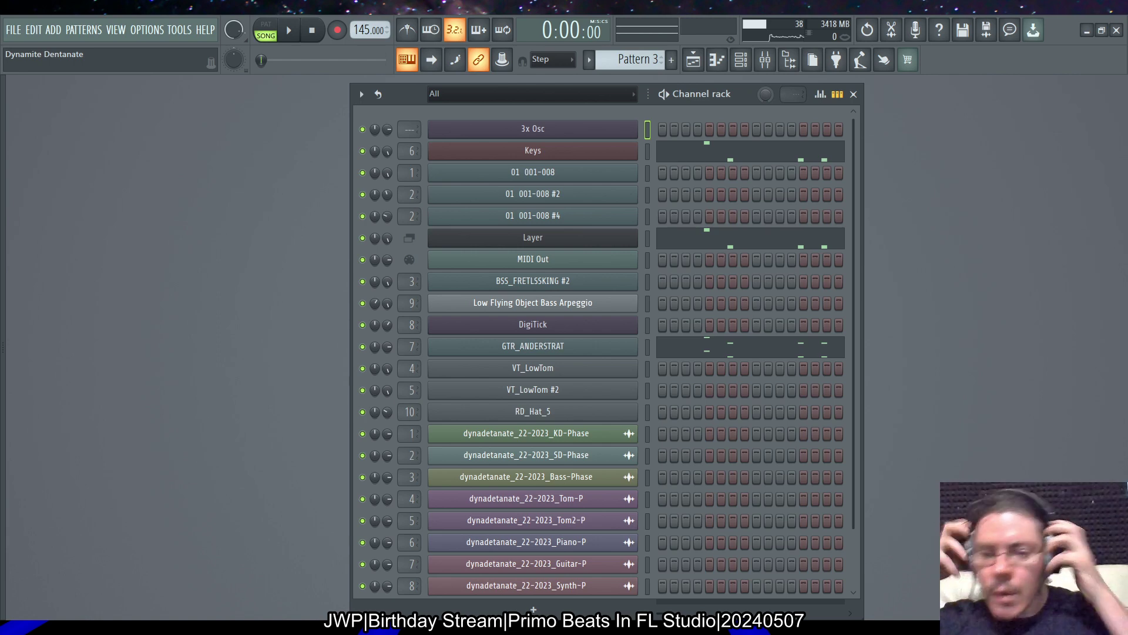
Start playback, inspect DigiTick's settings, and bring up the Playlist of arranged tracks
{"action": "key", "text": "space"}
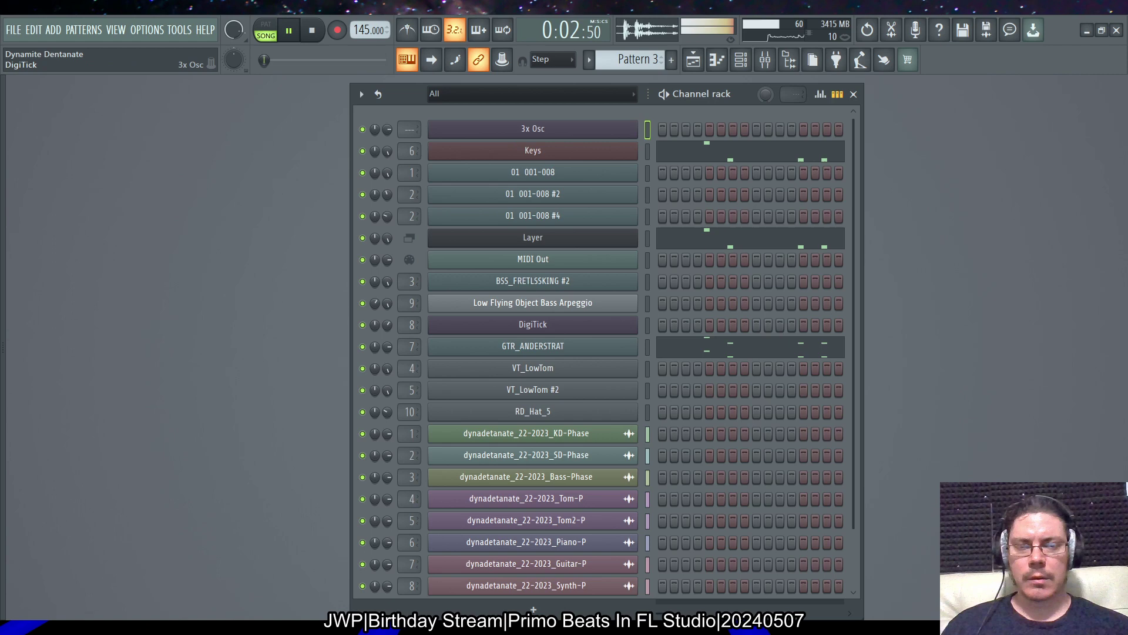
{"action": "left_click", "coordinate": [533, 324]}
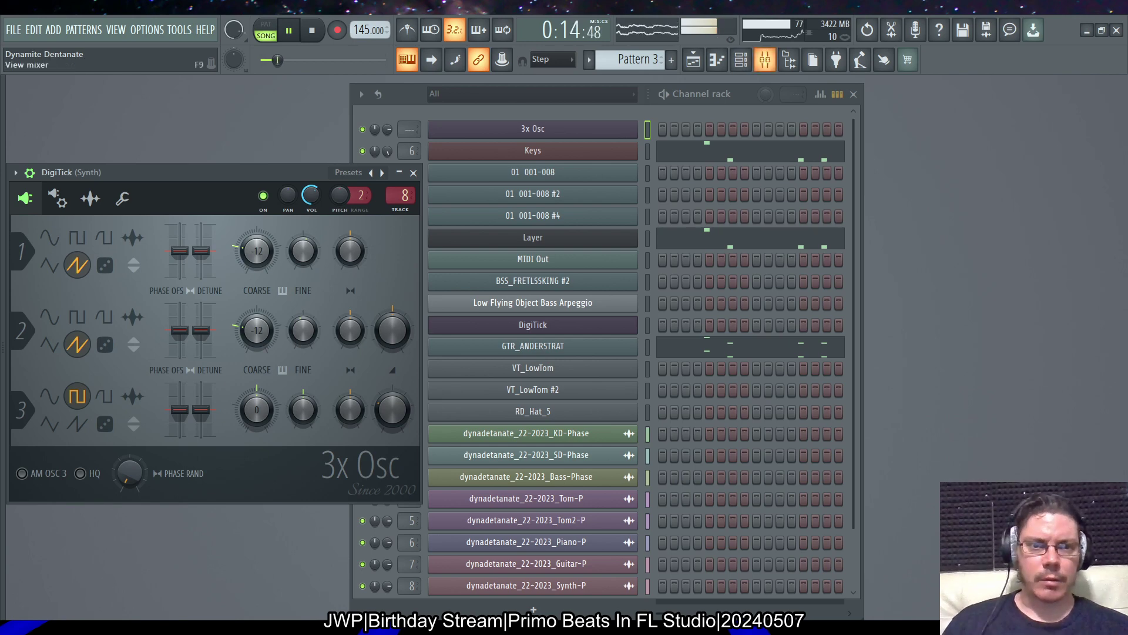
{"action": "key", "text": "F9"}
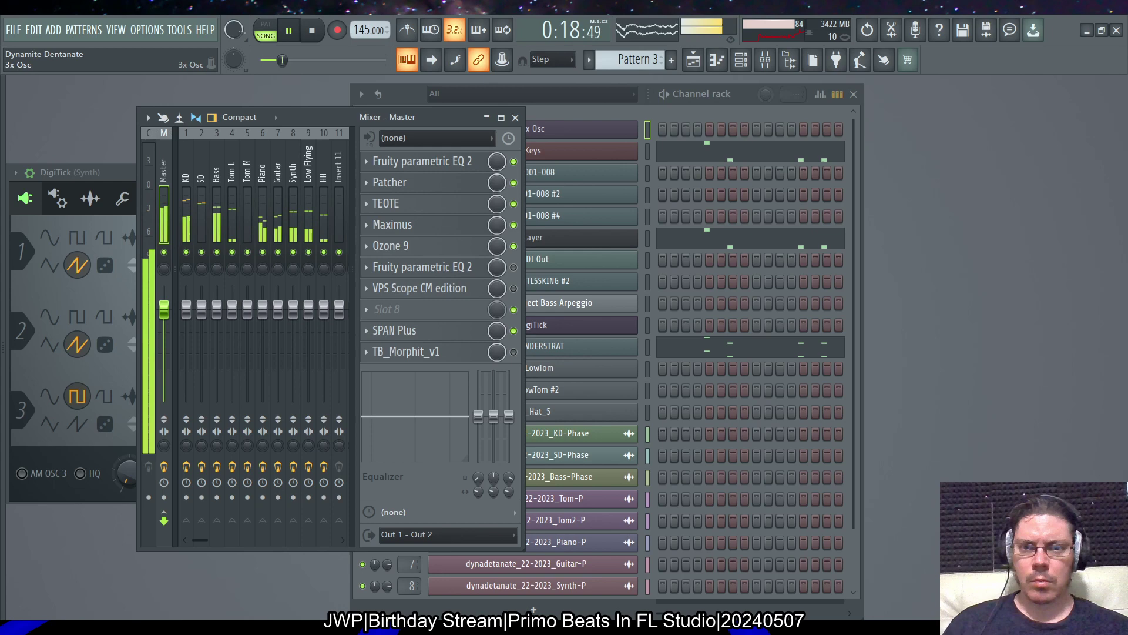
{"action": "key", "text": "F9"}
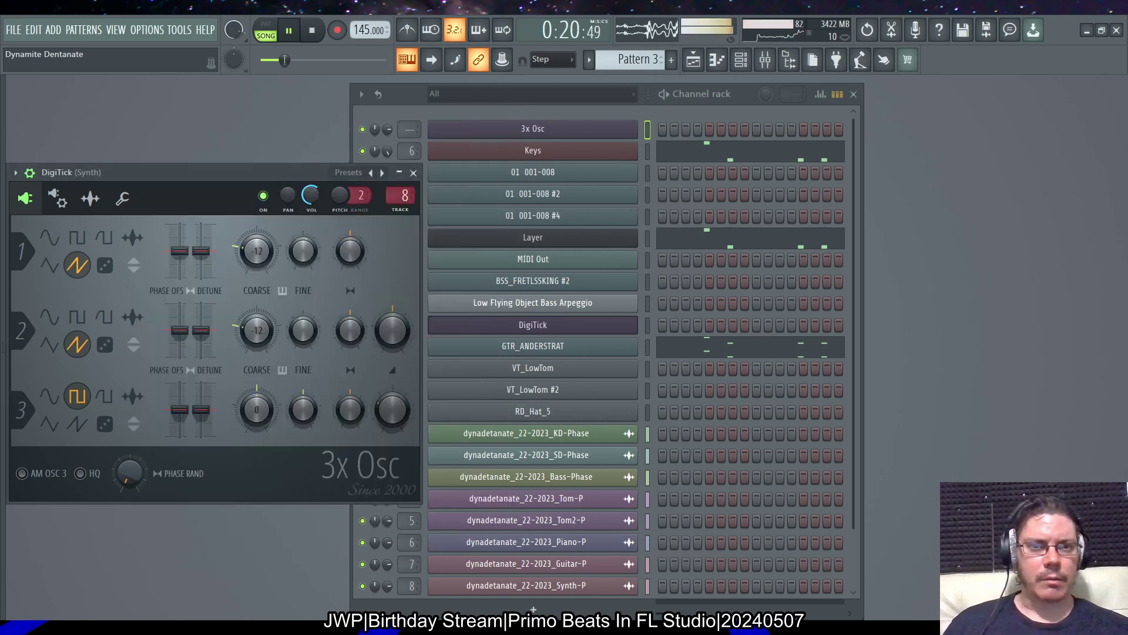
{"action": "key", "text": "F6"}
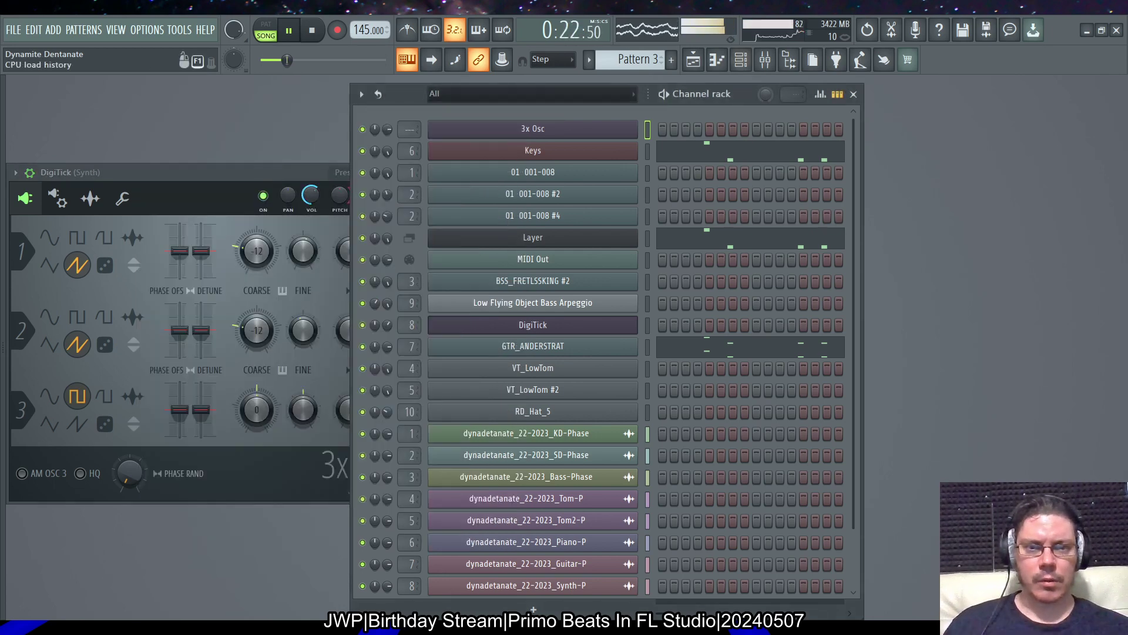
{"action": "left_click", "coordinate": [692, 60]}
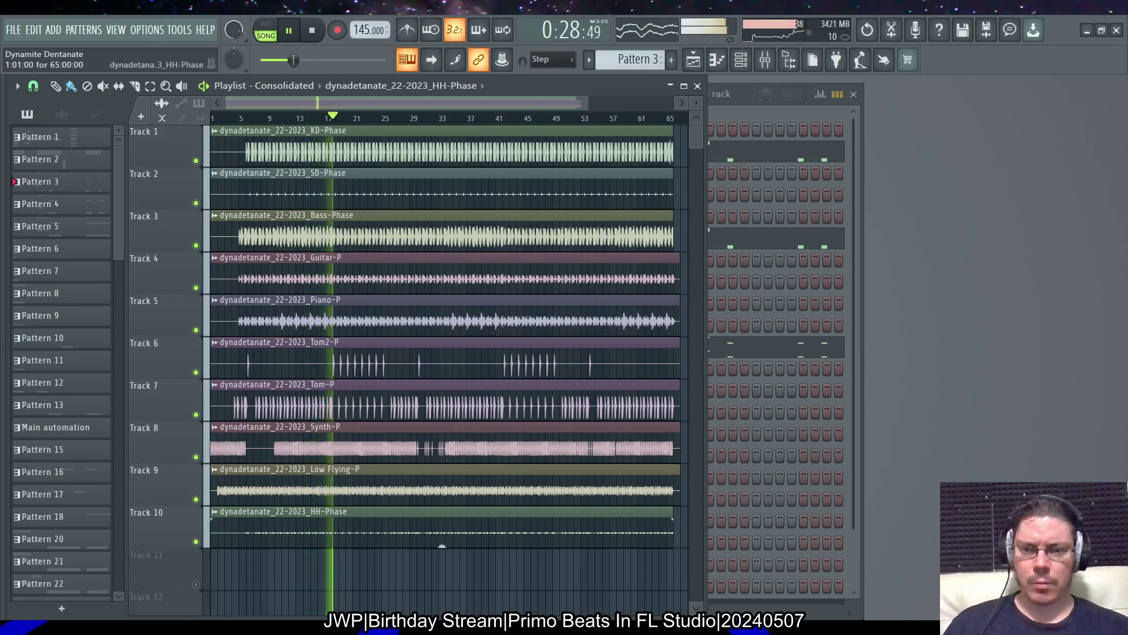
Briefly mute Synth-P track 8 and Low Flying track 9, then show the Master effect chain
{"action": "left_click", "coordinate": [196, 456]}
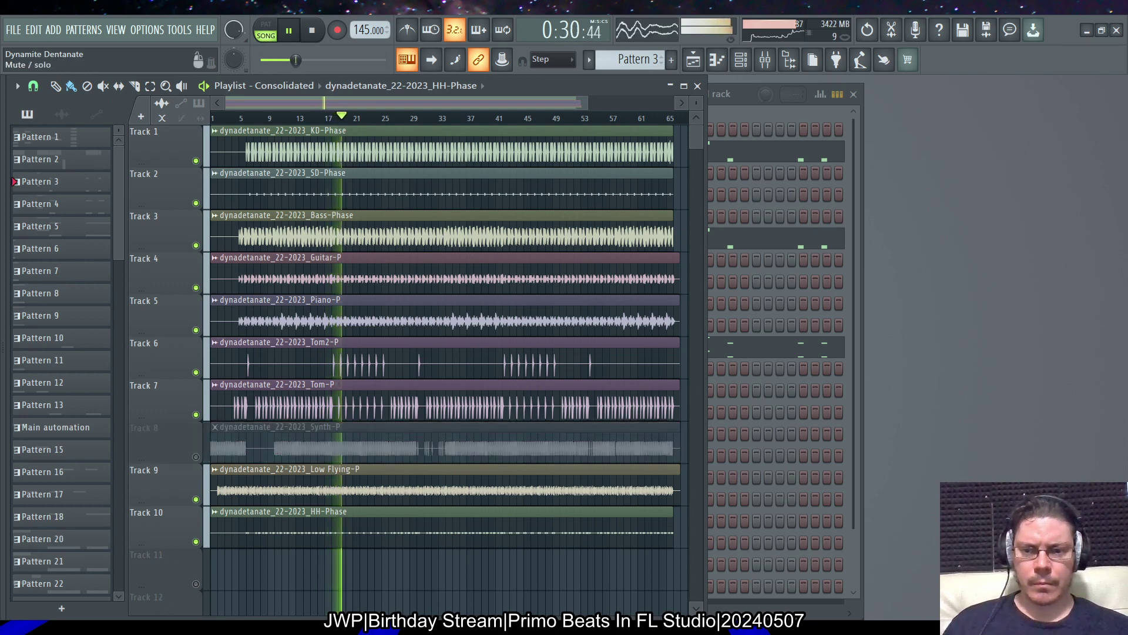
{"action": "left_click", "coordinate": [196, 456]}
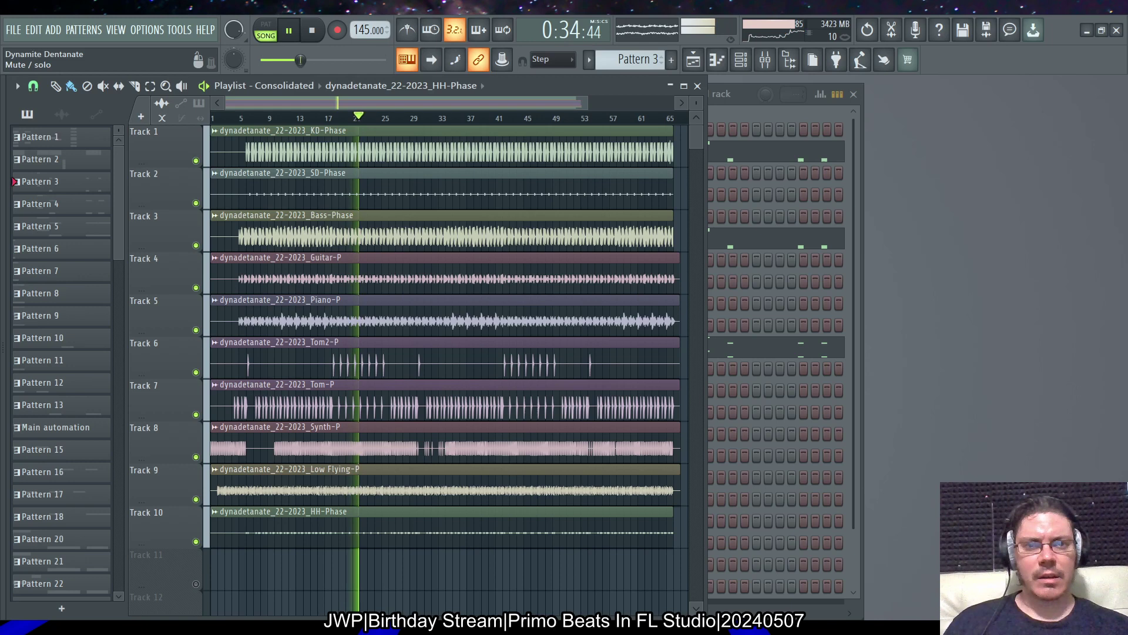
{"action": "left_click", "coordinate": [196, 498]}
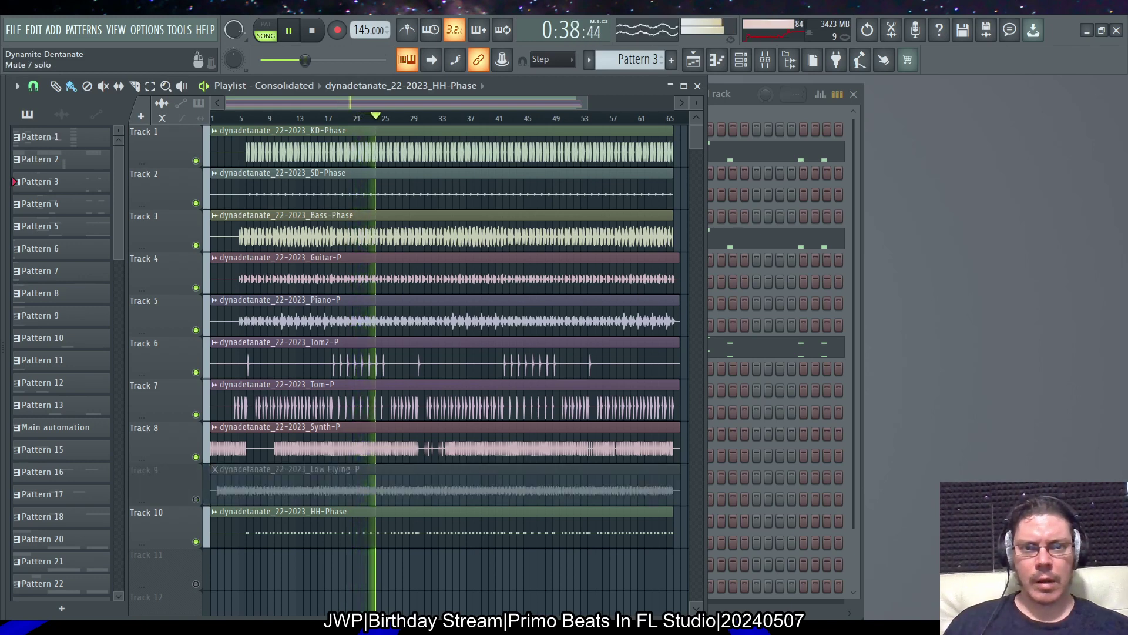
{"action": "left_click", "coordinate": [196, 498]}
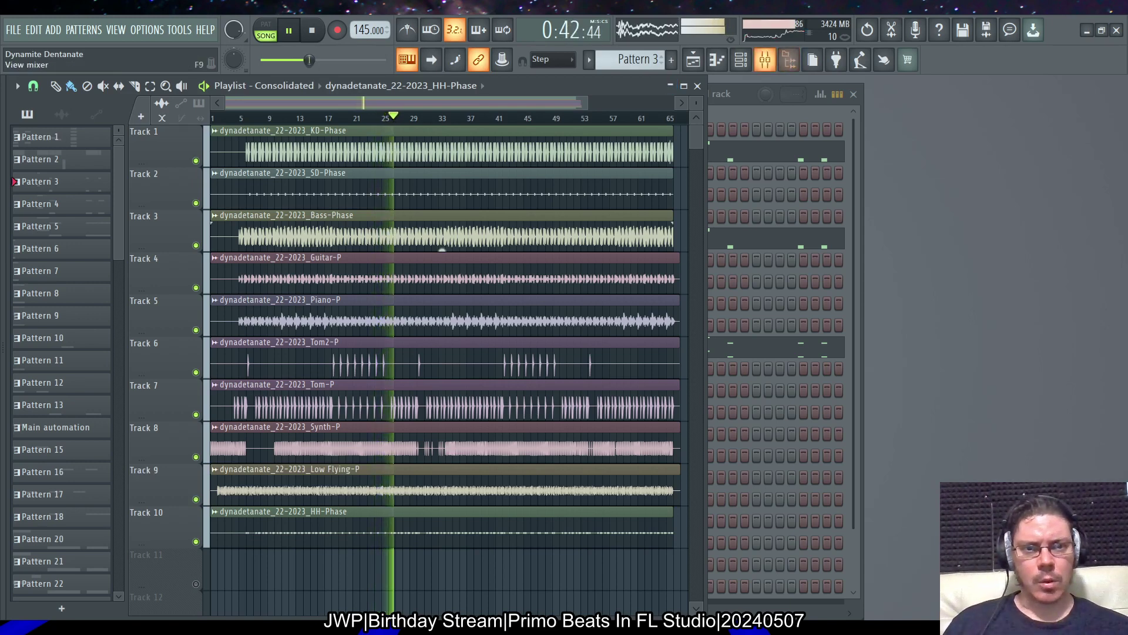
{"action": "left_click", "coordinate": [765, 59]}
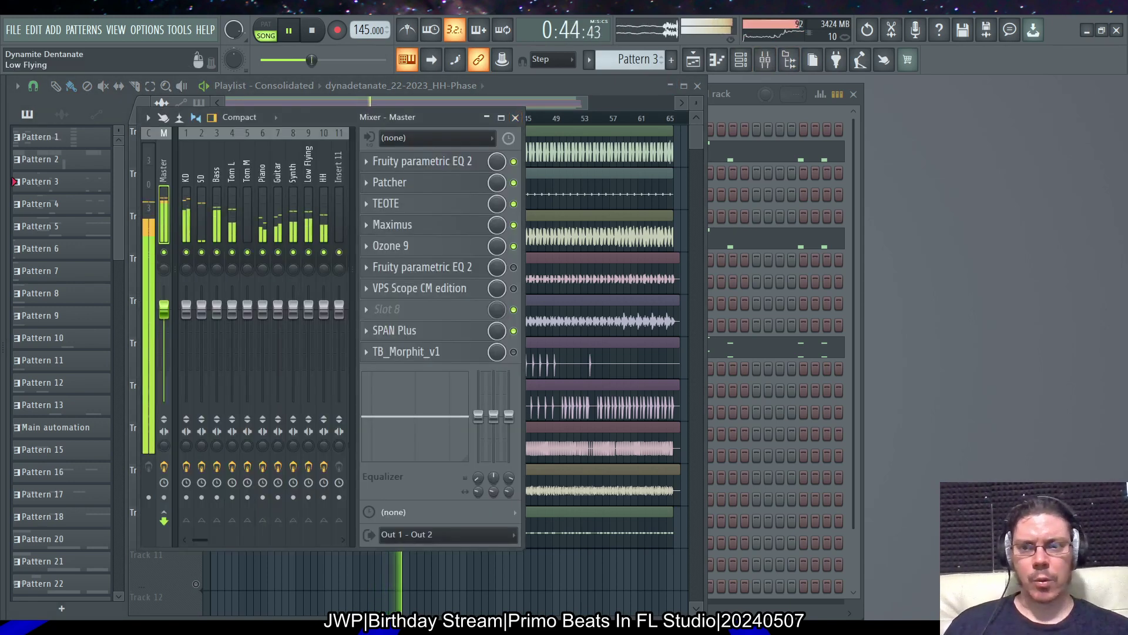
Inspect the Low Flying insert's Sweet Spots – Tuba plugin, then close the Playlist
{"action": "left_click", "coordinate": [307, 202]}
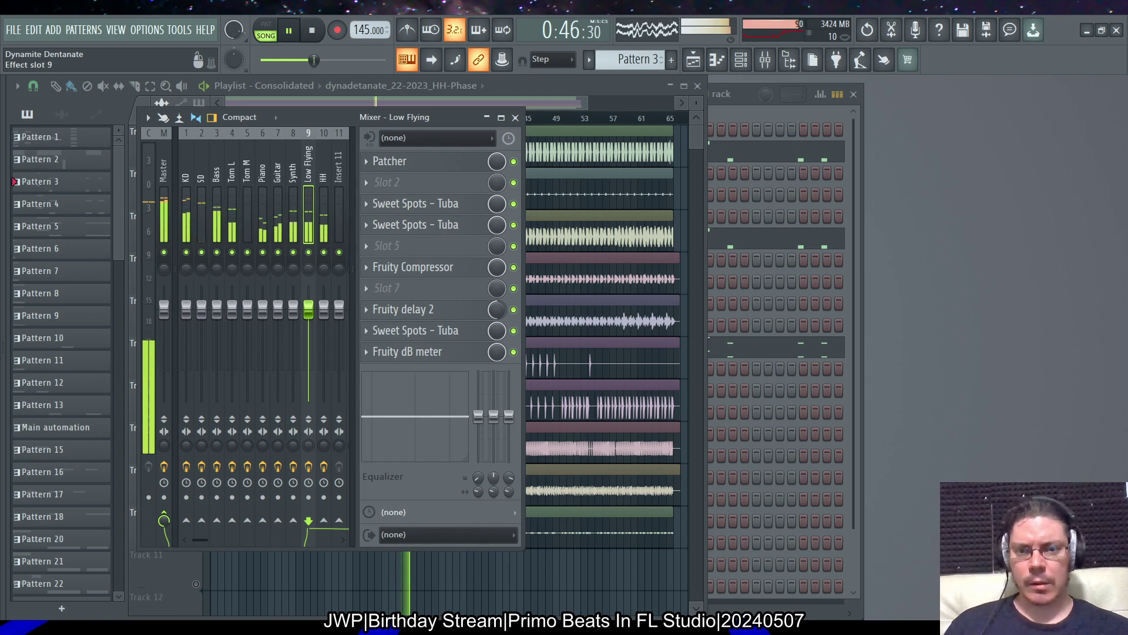
{"action": "left_click", "coordinate": [415, 330]}
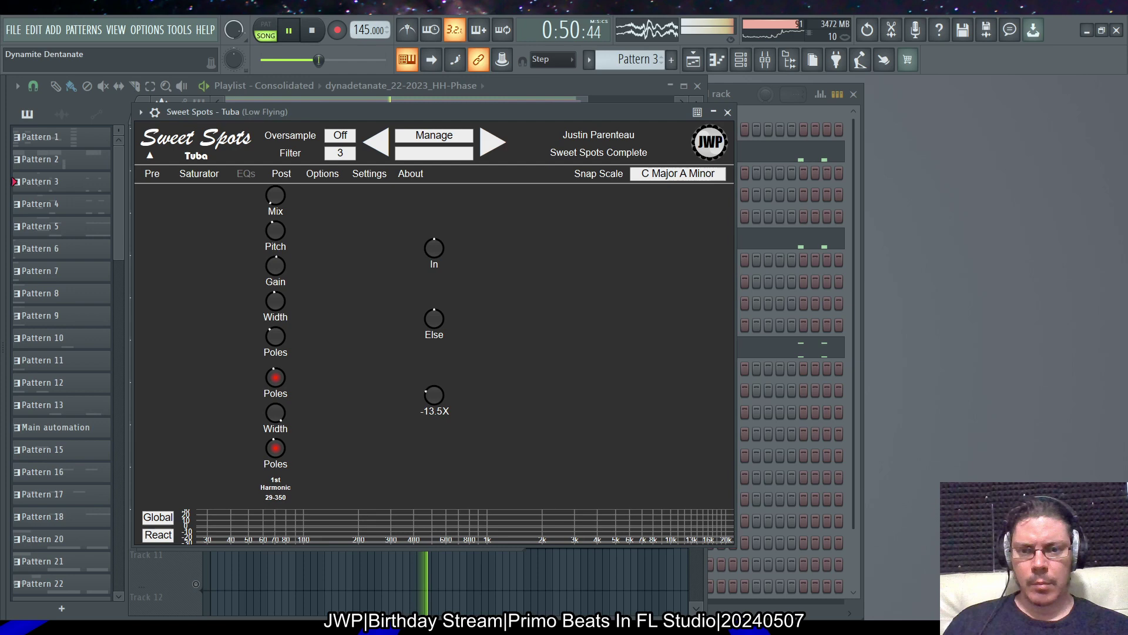
{"action": "left_click", "coordinate": [727, 112]}
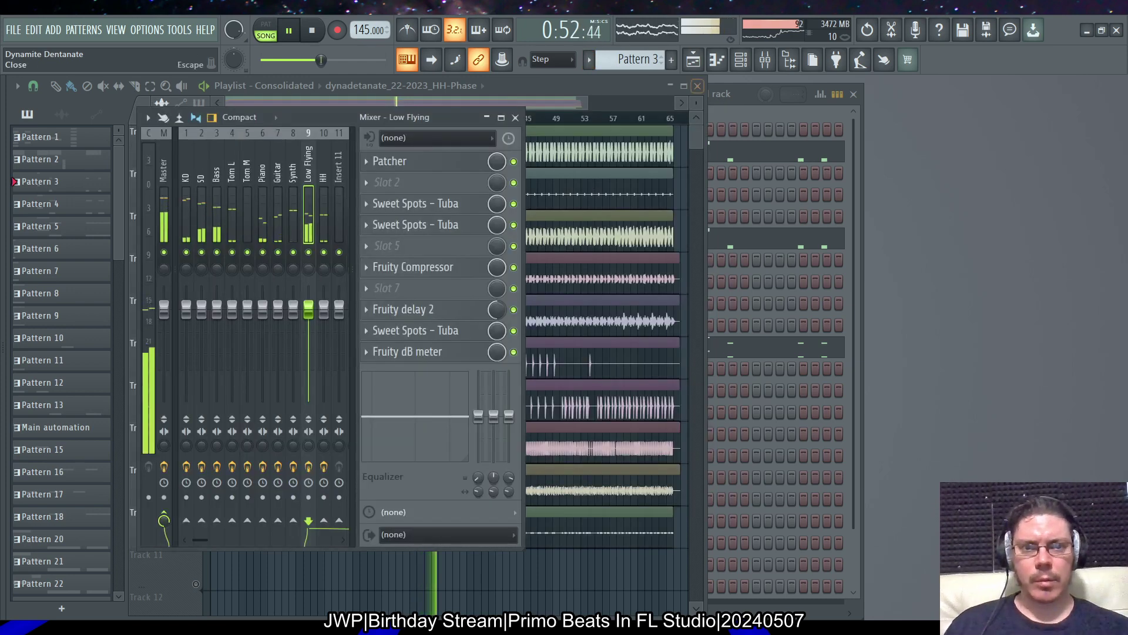
{"action": "left_click", "coordinate": [697, 85]}
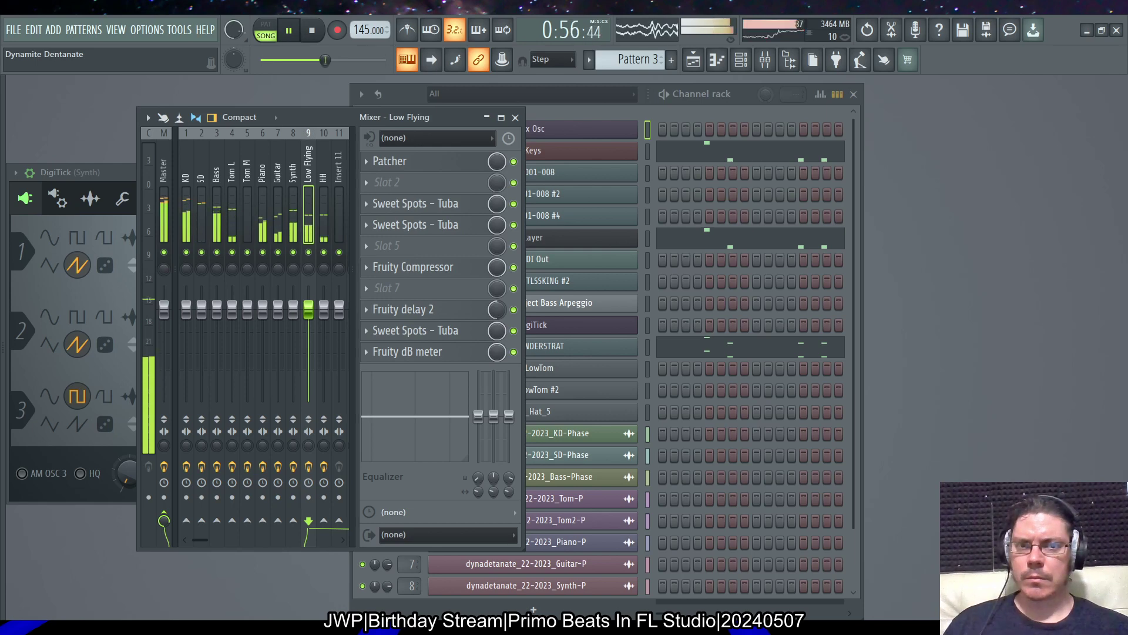
Stop playback, save the project, and show the Master insert's effect chain
{"action": "key", "text": "space"}
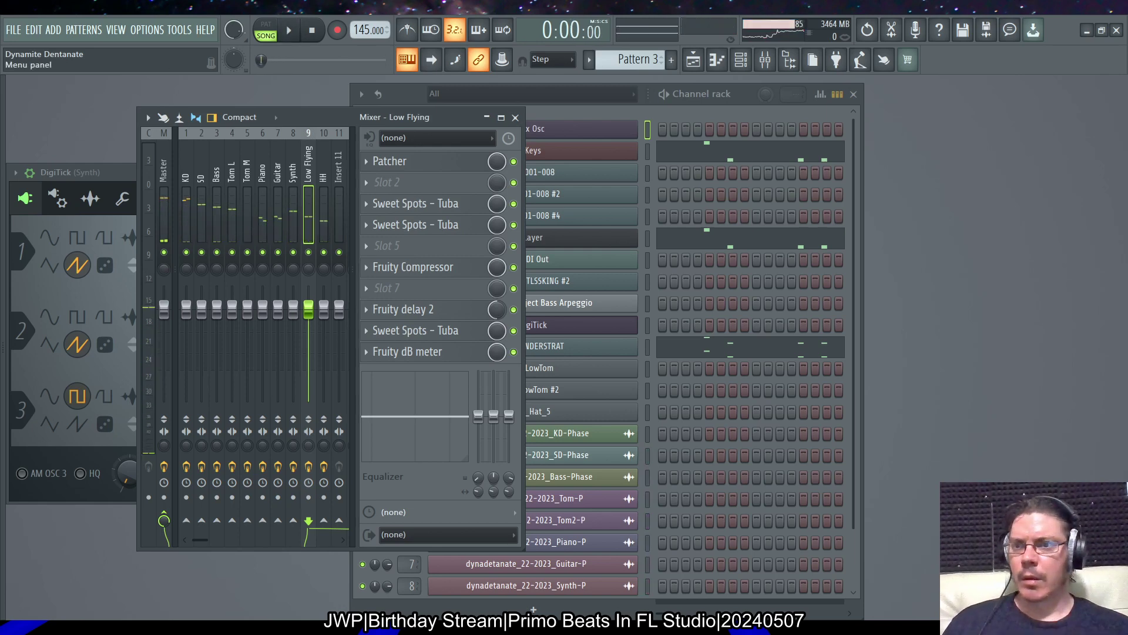
{"action": "key", "text": "ctrl+s"}
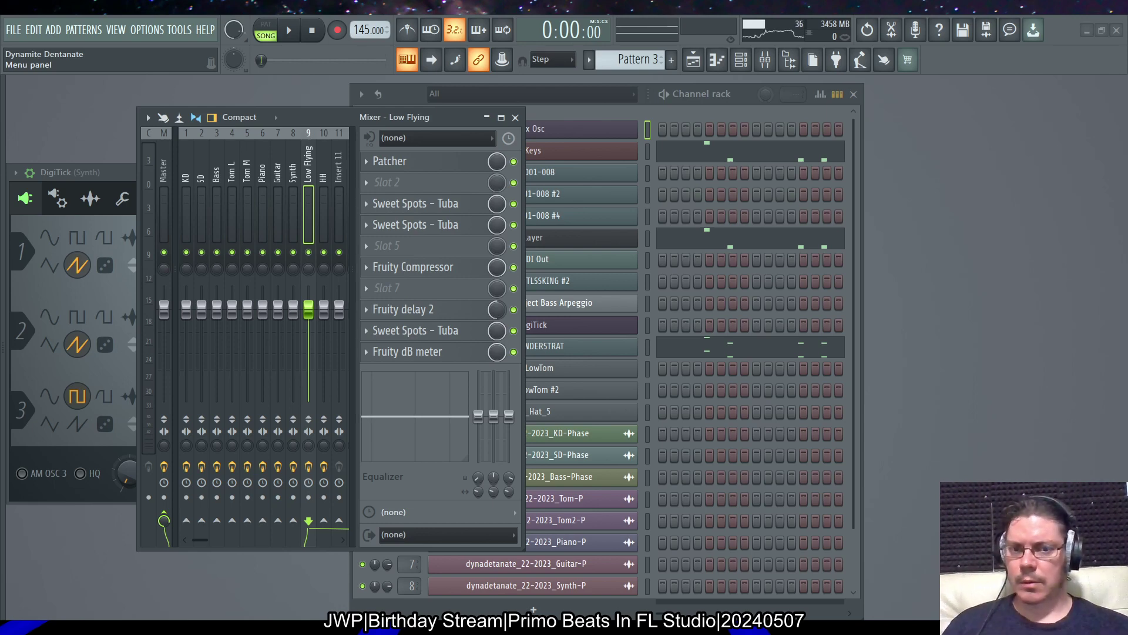
{"action": "left_click", "coordinate": [163, 212]}
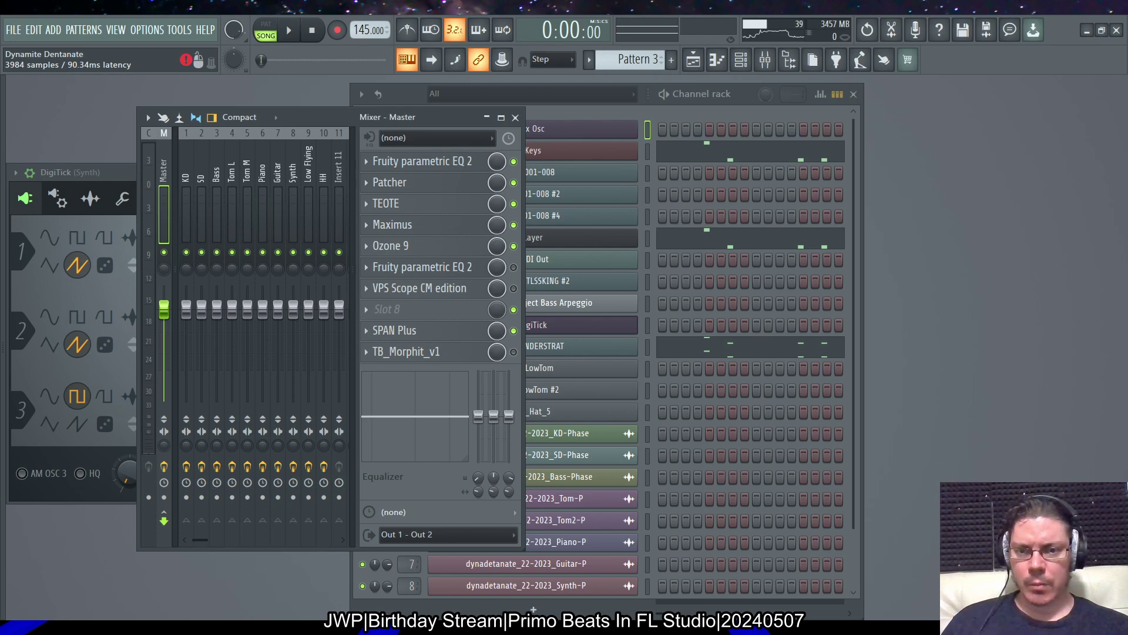
{"action": "left_click", "coordinate": [390, 246]}
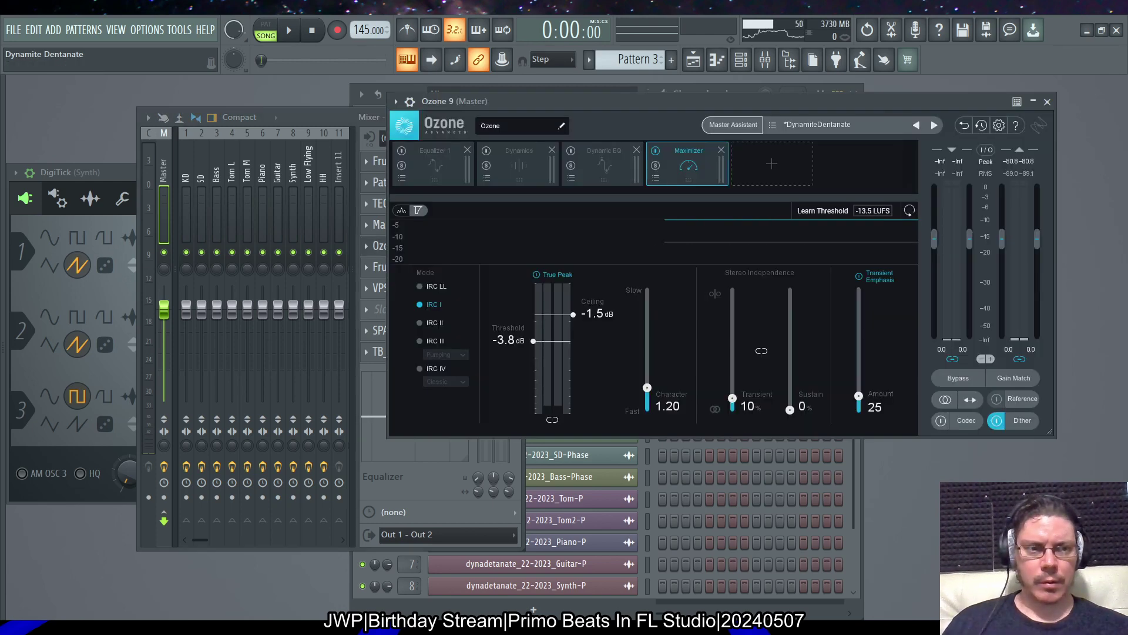
{"action": "left_click", "coordinate": [1047, 100]}
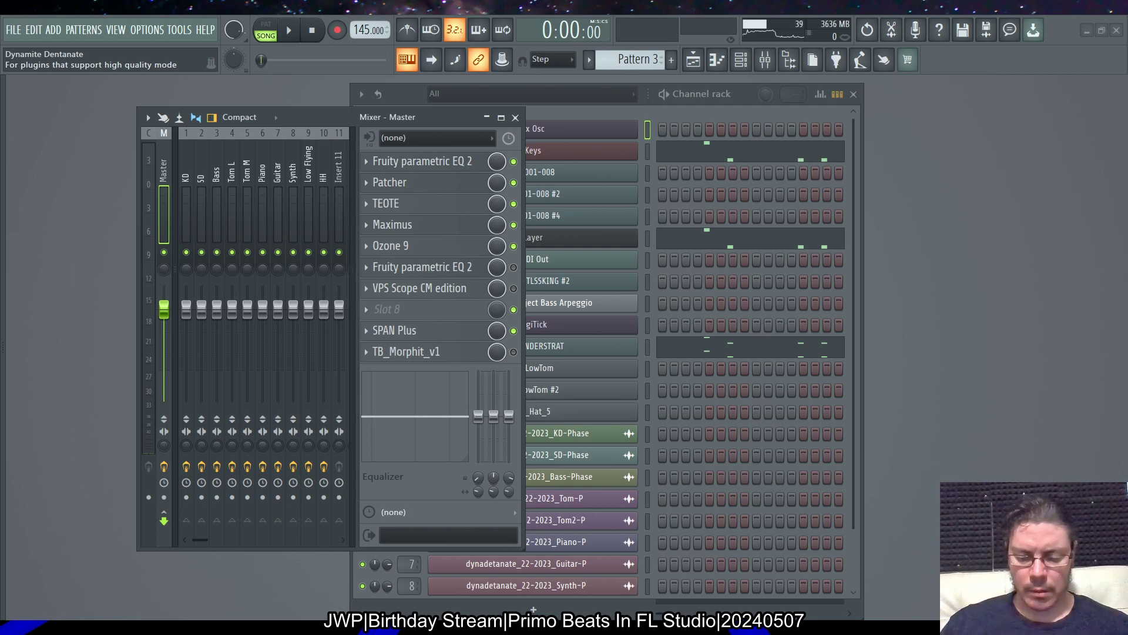
Open and close the DigiTick 3x Osc synth window
{"action": "left_click", "coordinate": [537, 325]}
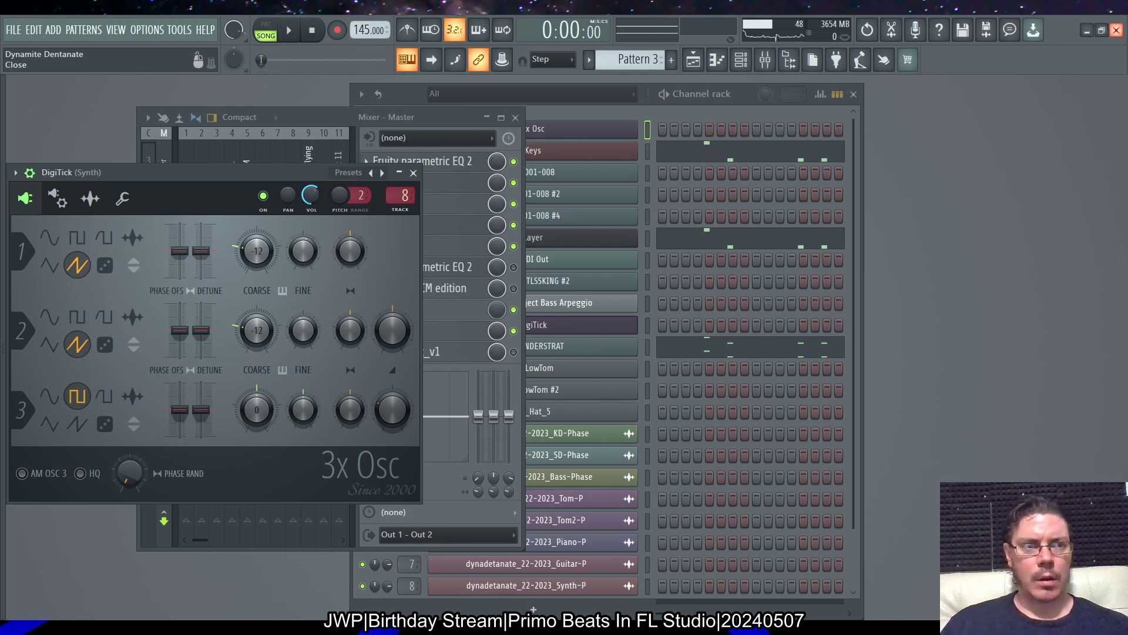
{"action": "key", "text": "Escape"}
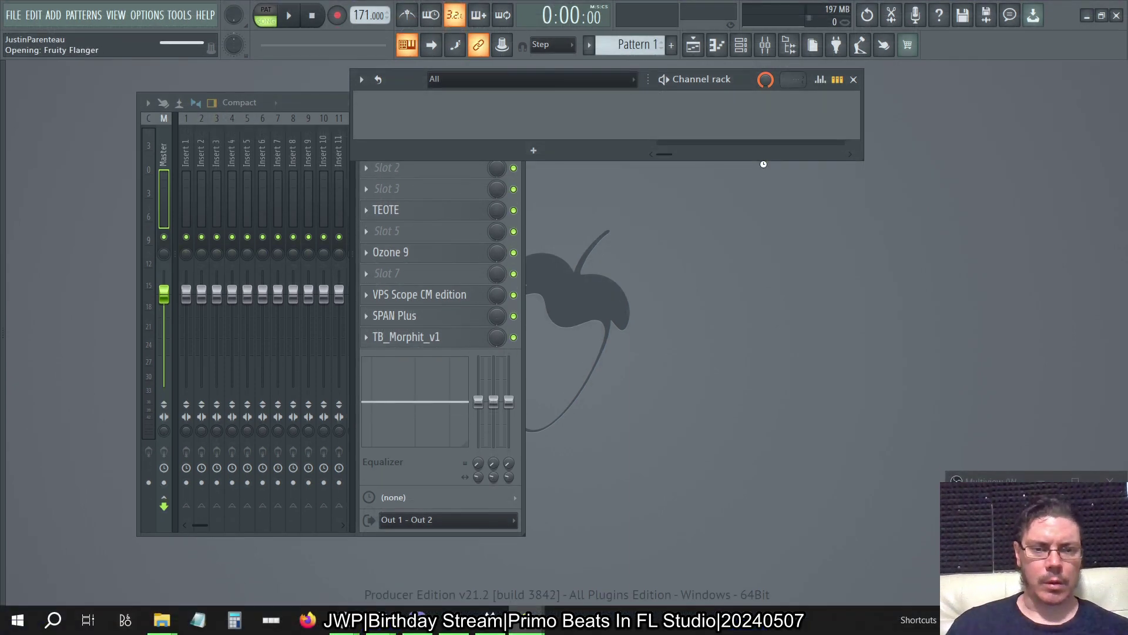
Export the processed RX 9 audio as a 256 kbps MP3, overwriting the PreCuts file
{"action": "key", "text": "alt+Tab"}
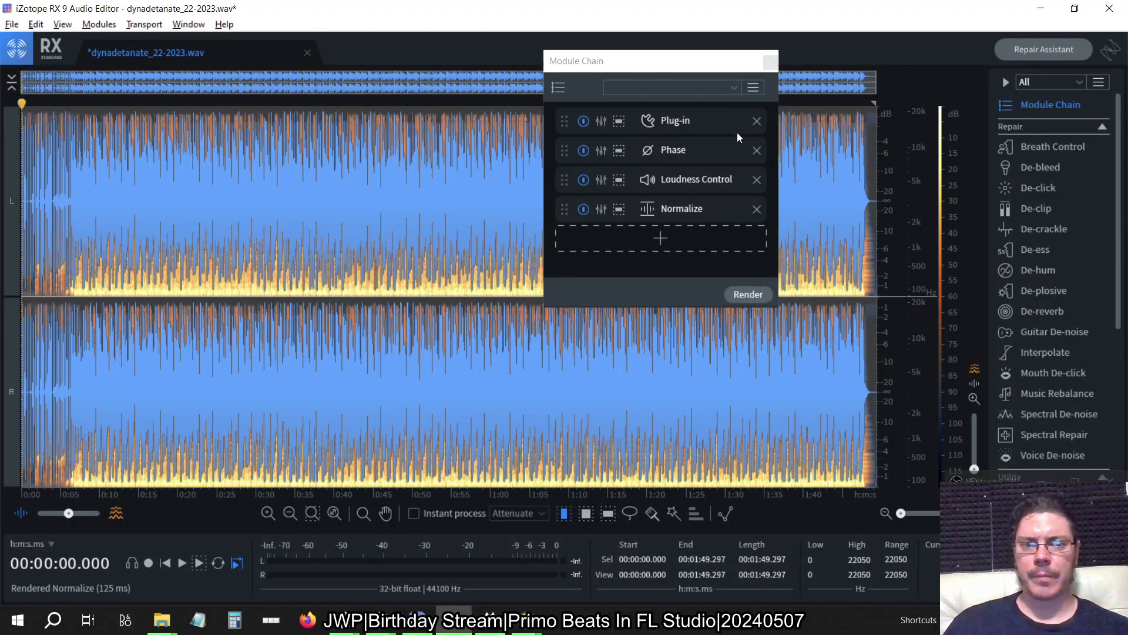
{"action": "left_click", "coordinate": [772, 61]}
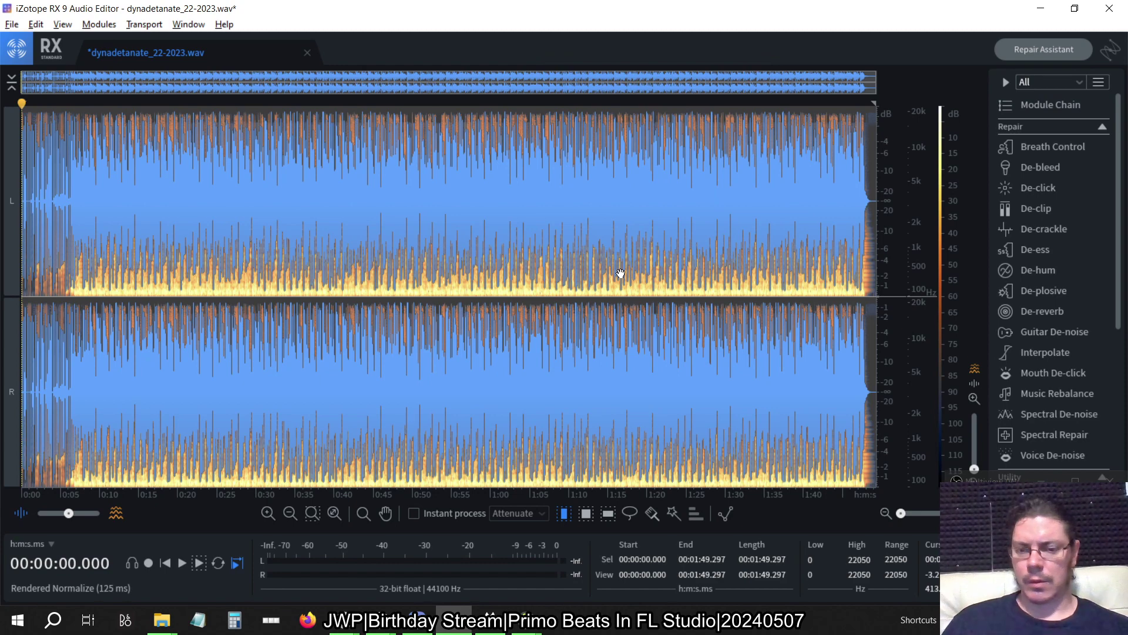
{"action": "left_click", "coordinate": [12, 24]}
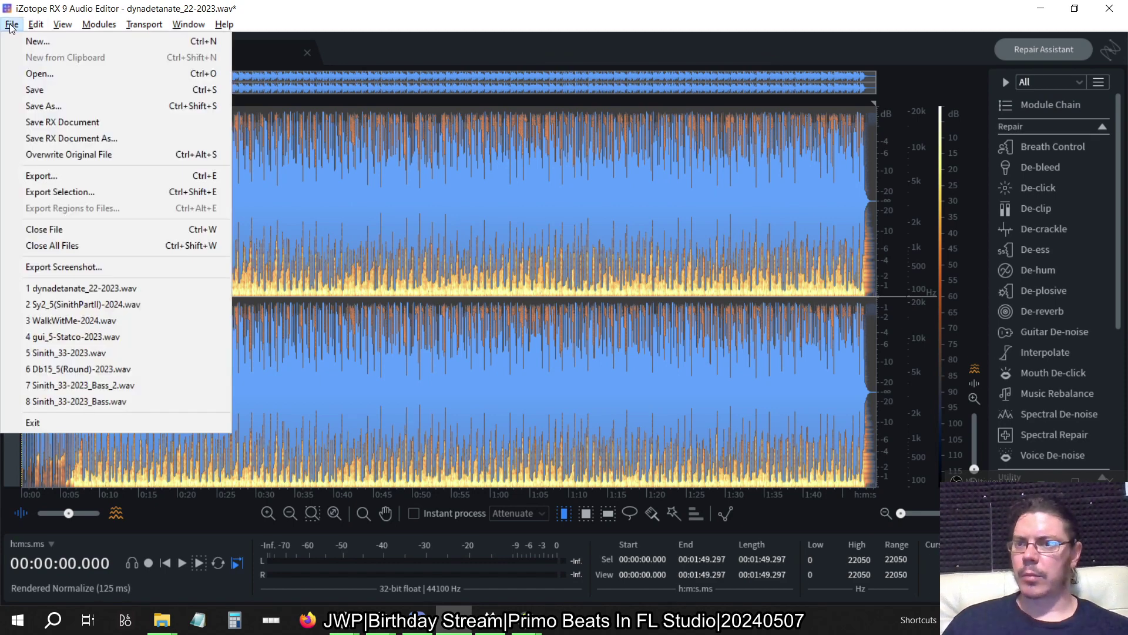
{"action": "left_click", "coordinate": [54, 178]}
{"action": "left_click", "coordinate": [666, 237]}
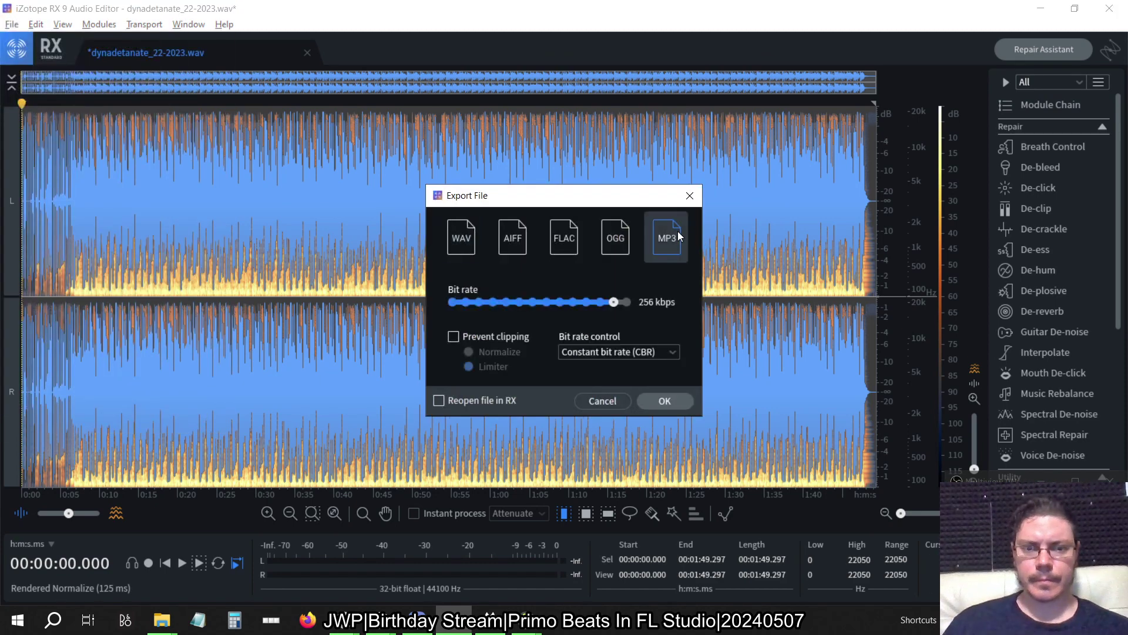
{"action": "left_click", "coordinate": [666, 400]}
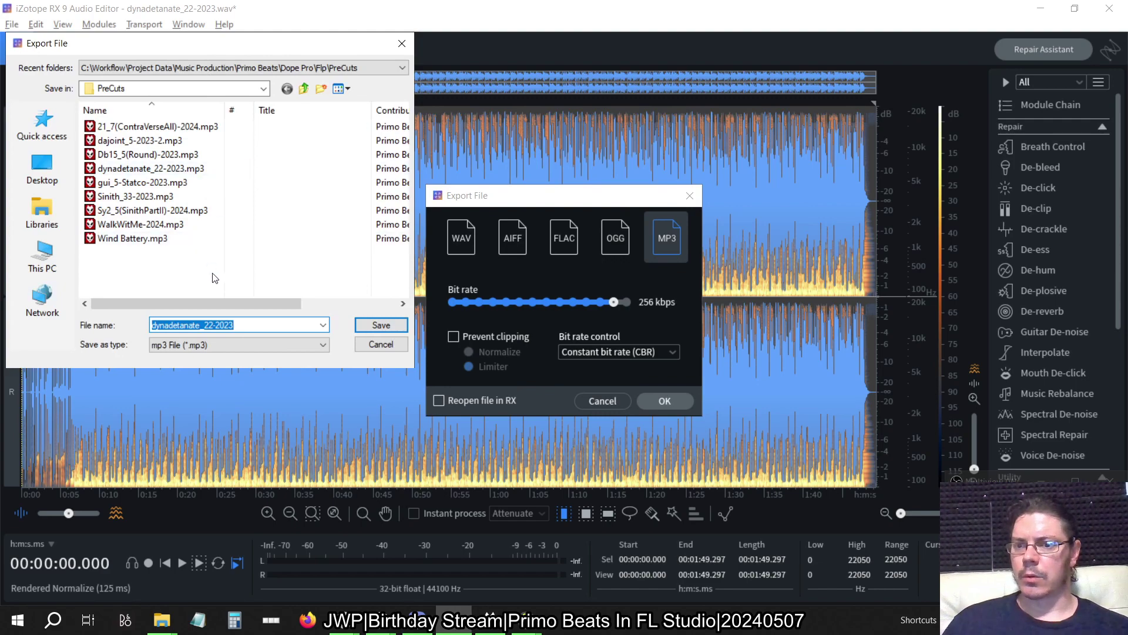
{"action": "left_click", "coordinate": [382, 324]}
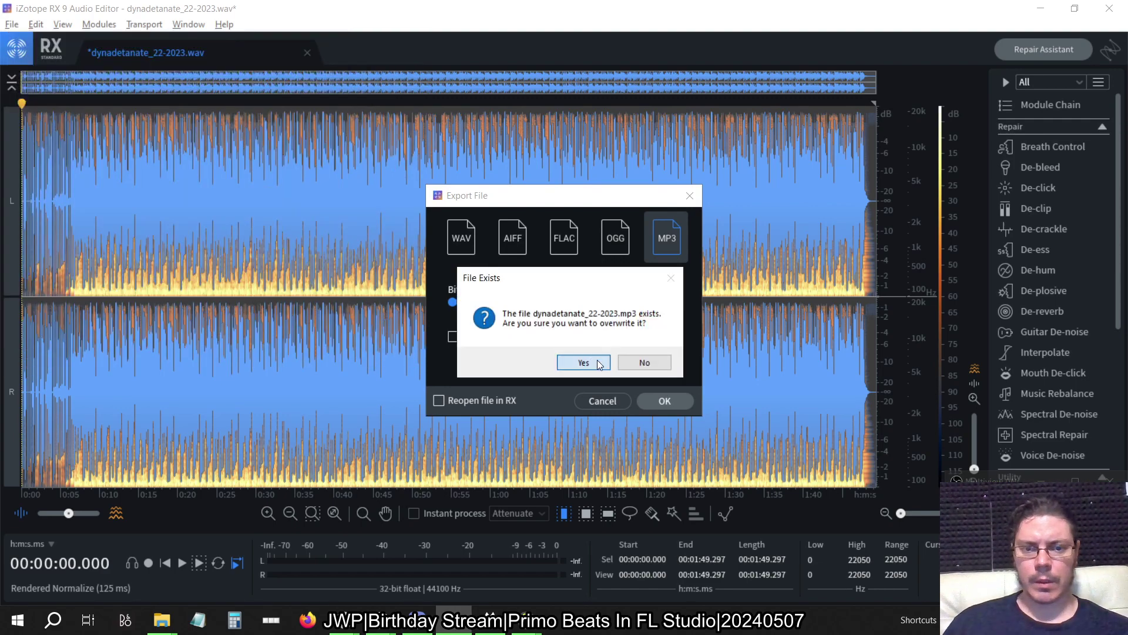
{"action": "left_click", "coordinate": [609, 353]}
Remove the old track from the foobar2000 playlist
{"action": "left_click", "coordinate": [490, 619]}
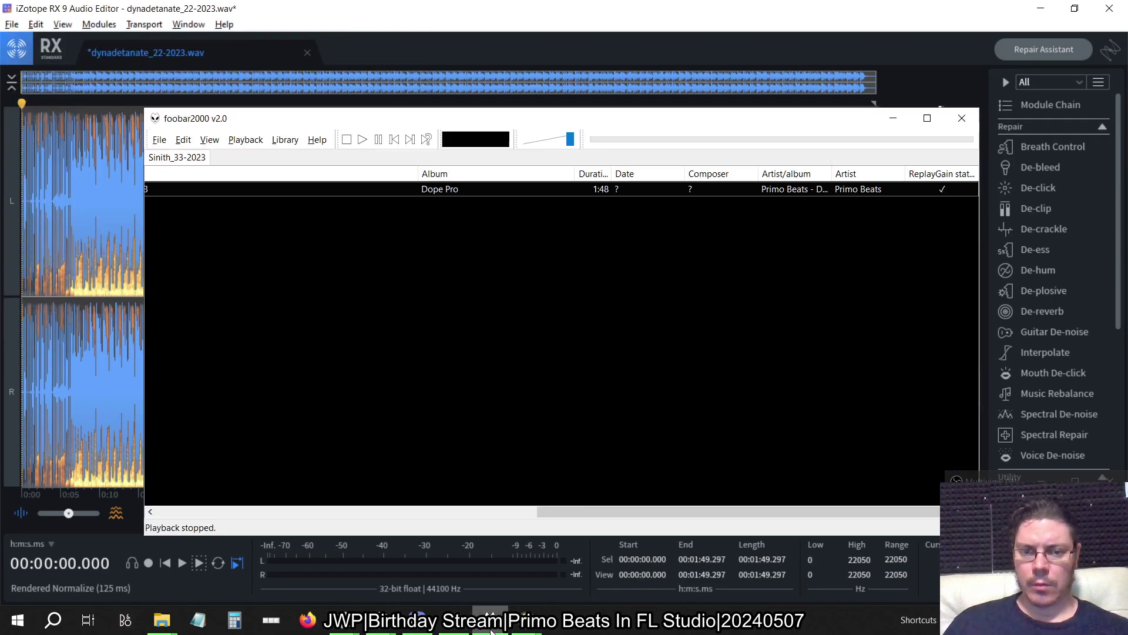
{"action": "right_click", "coordinate": [267, 193]}
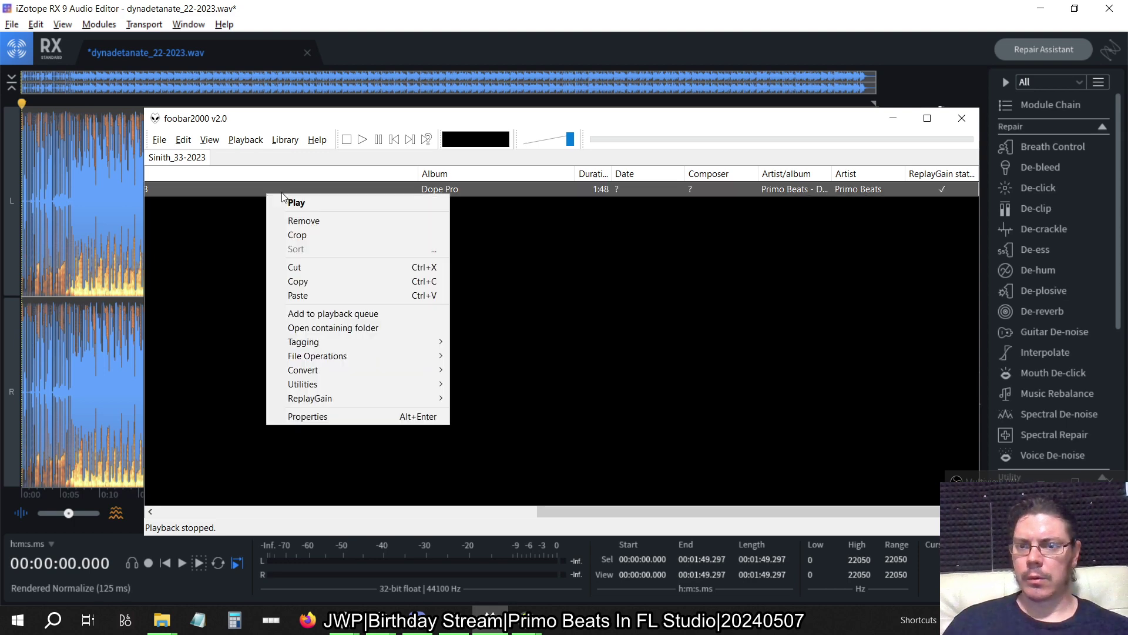
{"action": "left_click", "coordinate": [303, 221]}
{"action": "mouse_move", "coordinate": [161, 621]}
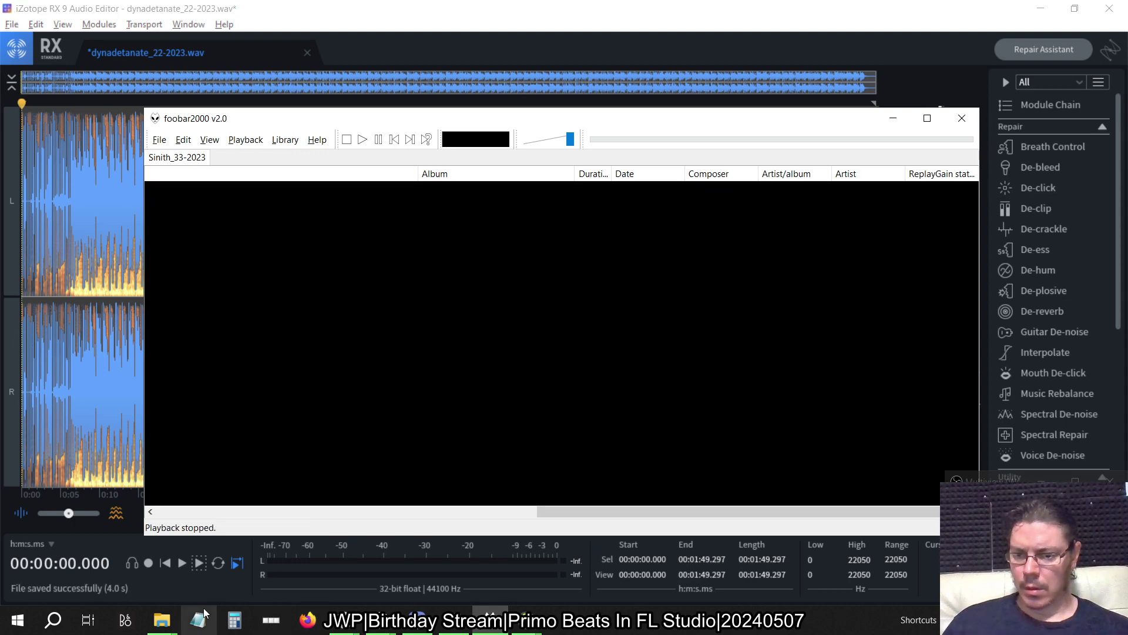
In File Explorer, go to Dope Pro > Flp > PreCuts and select dynadetanate_22-2023.mp3
{"action": "left_click", "coordinate": [239, 556]}
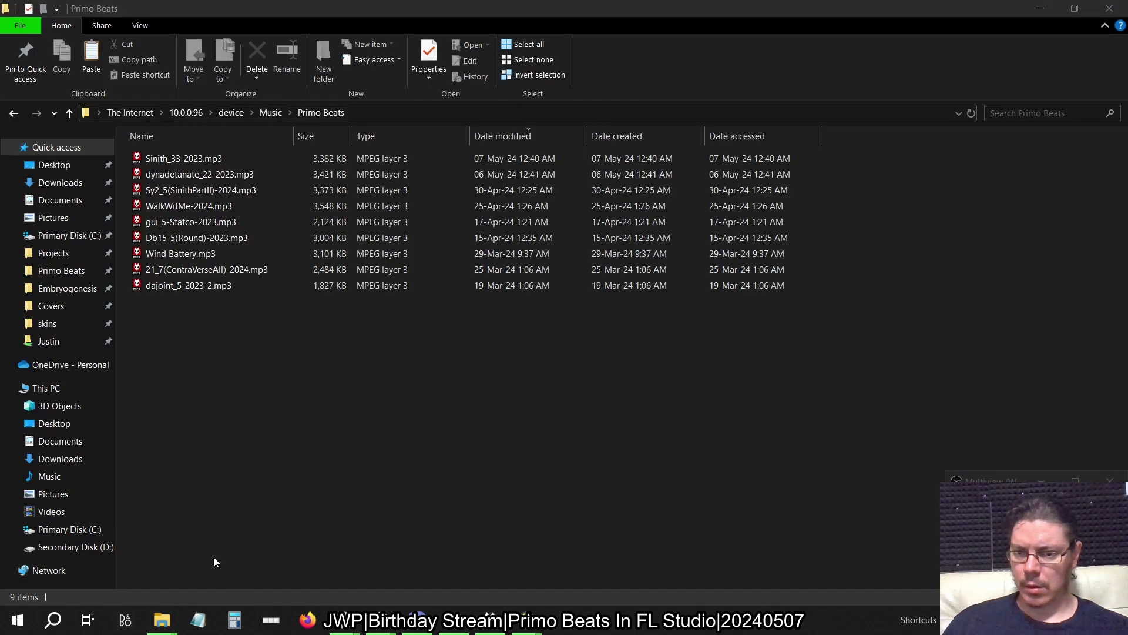
{"action": "left_click", "coordinate": [285, 289]}
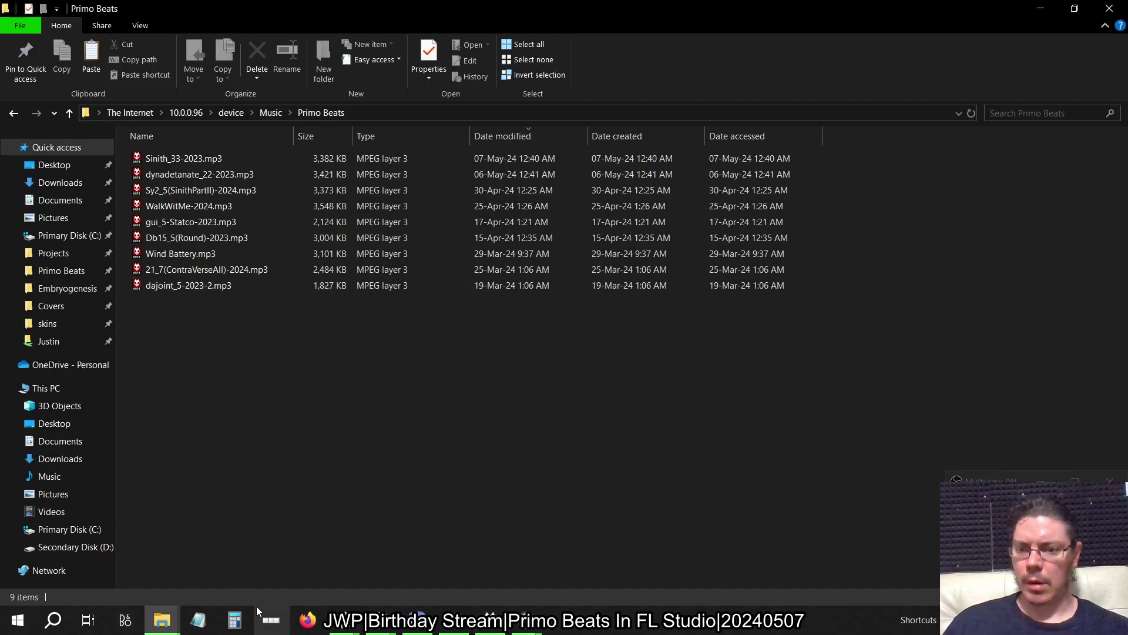
{"action": "left_click", "coordinate": [84, 547]}
{"action": "left_click", "coordinate": [54, 423]}
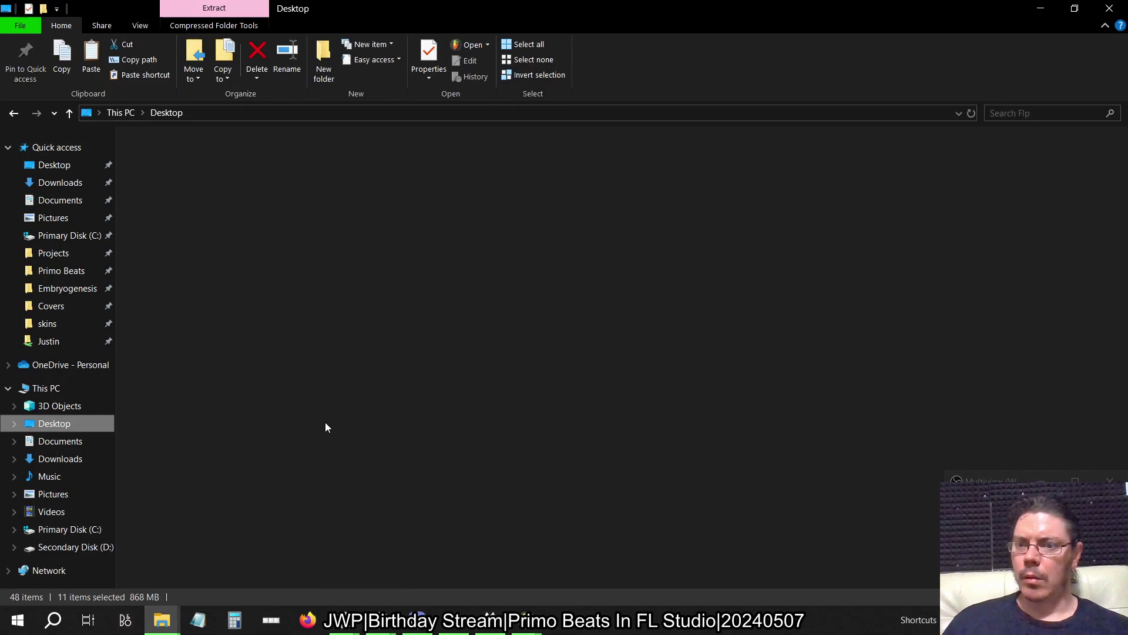
{"action": "left_click", "coordinate": [14, 113]}
{"action": "left_click", "coordinate": [287, 191]}
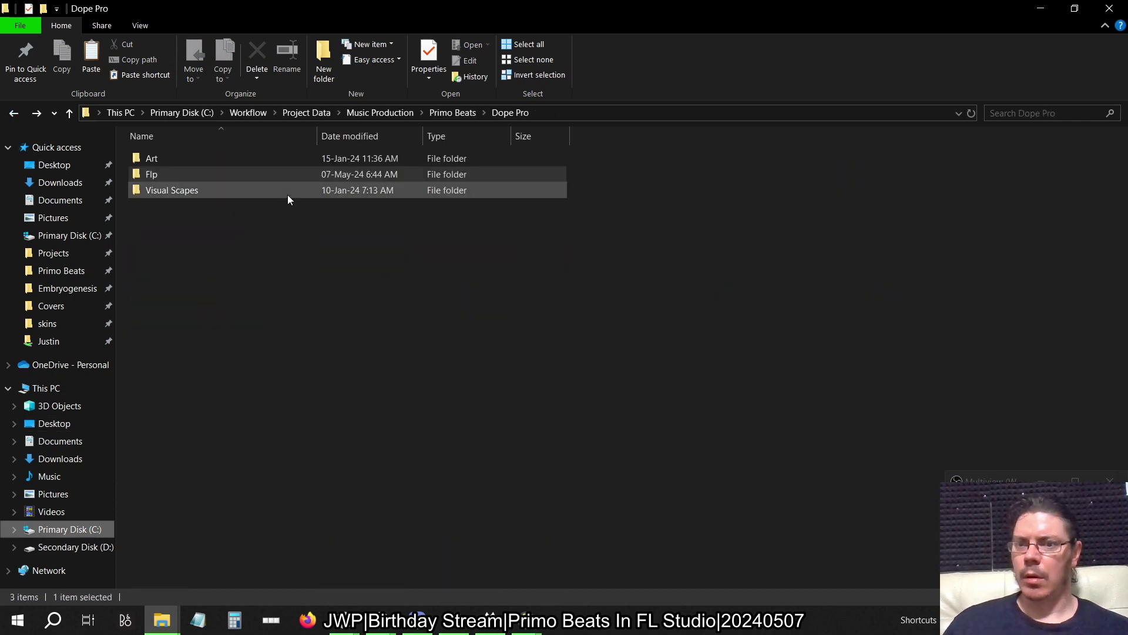
{"action": "double_click", "coordinate": [205, 174]}
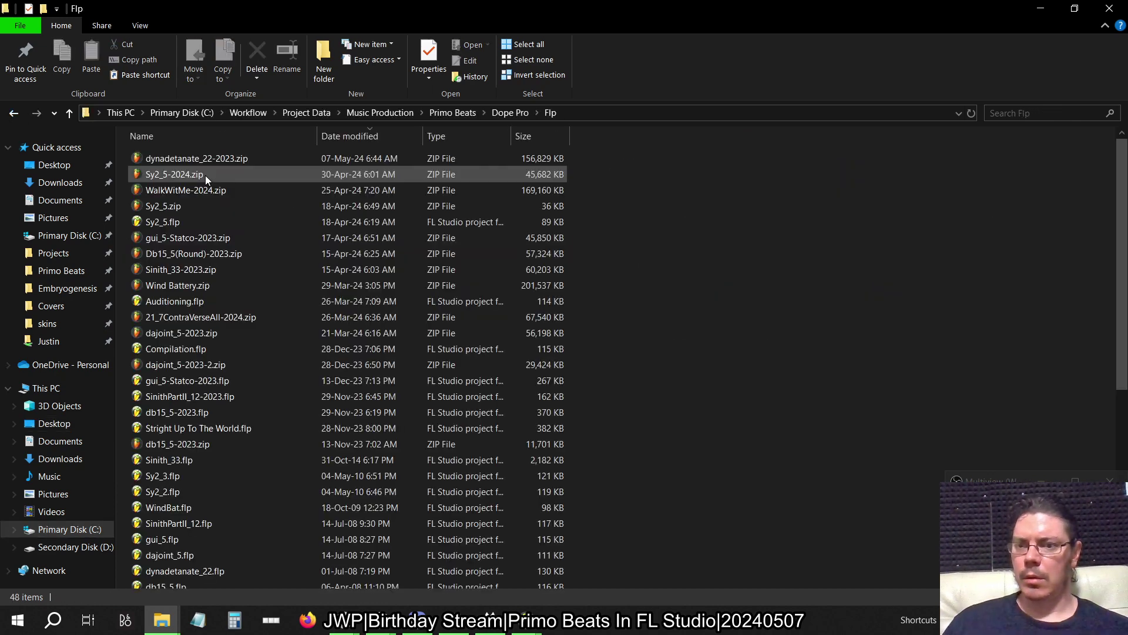
{"action": "type", "text": "p"}
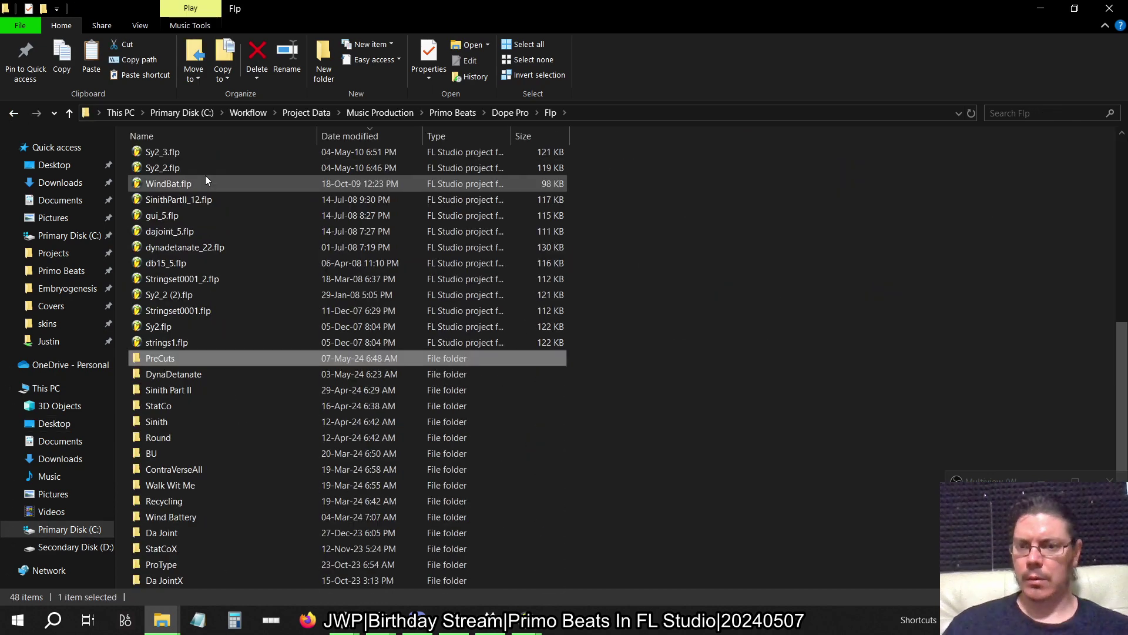
{"action": "key", "text": "Return"}
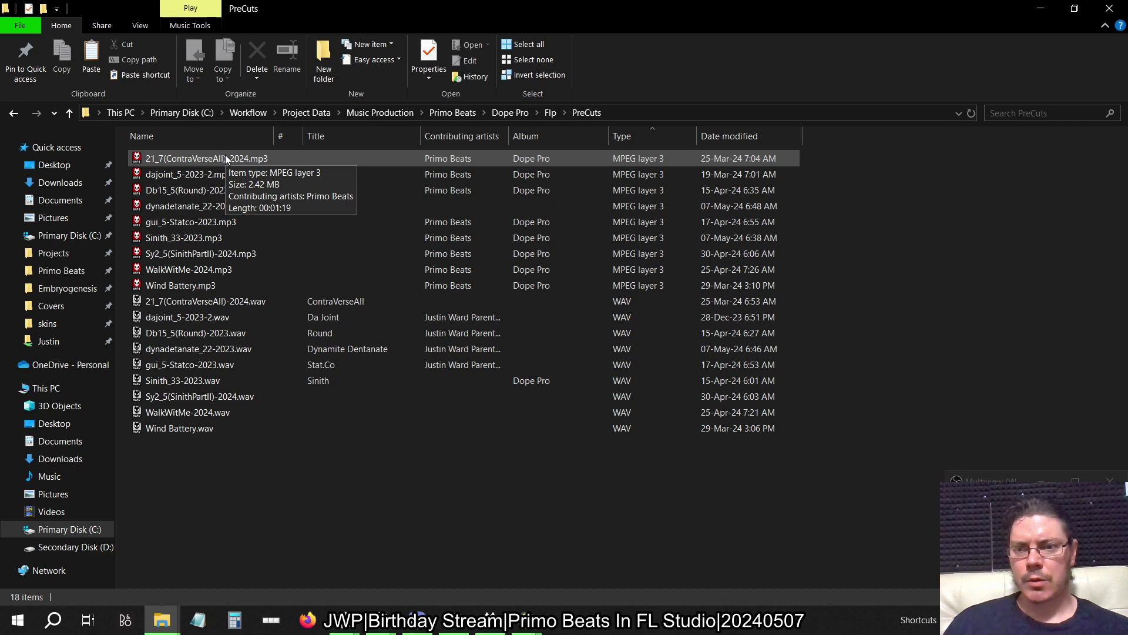
{"action": "left_click", "coordinate": [218, 206]}
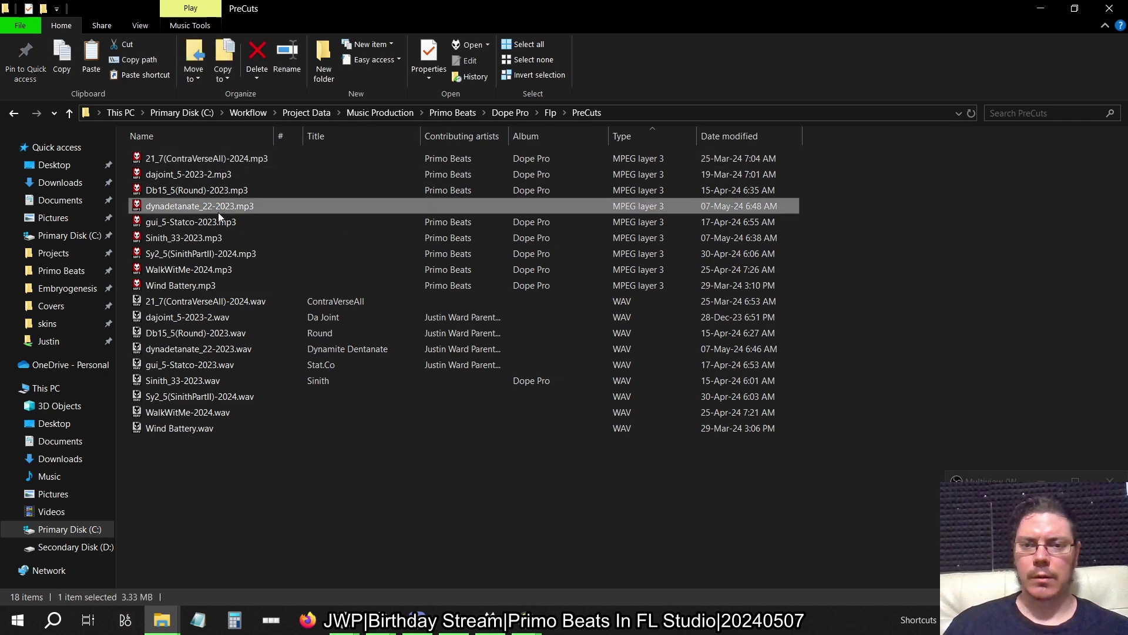
Snap foobar2000 beside PreCuts and drag dynadetanate_22-2023.mp3 into its playlist
{"action": "key", "text": "alt+Tab"}
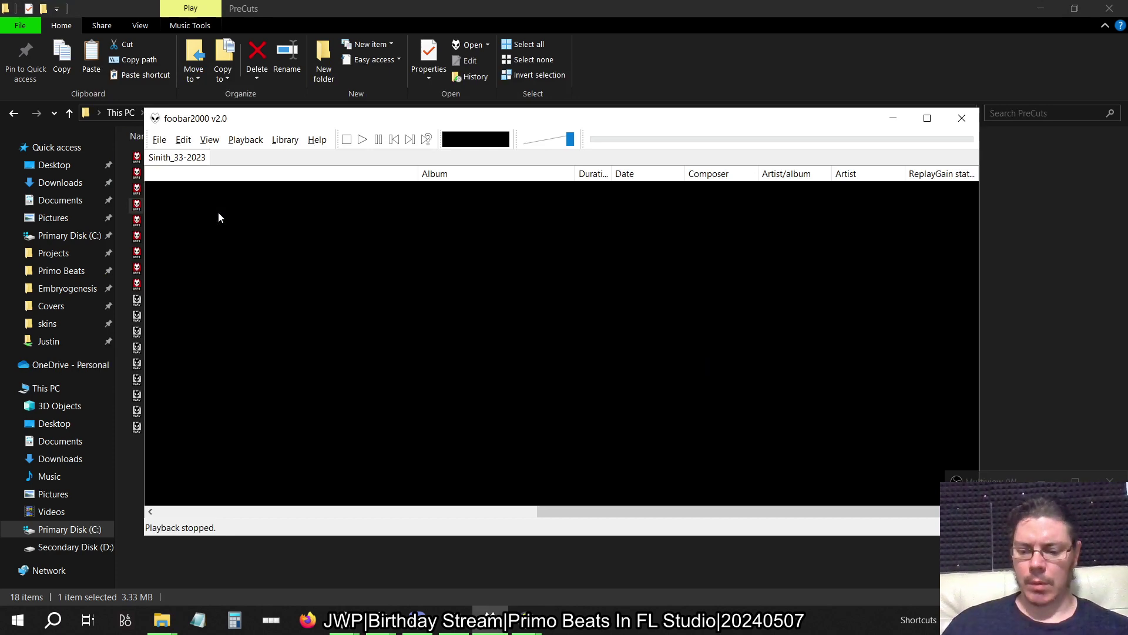
{"action": "key", "text": "super+Right"}
{"action": "left_click", "coordinate": [161, 135]}
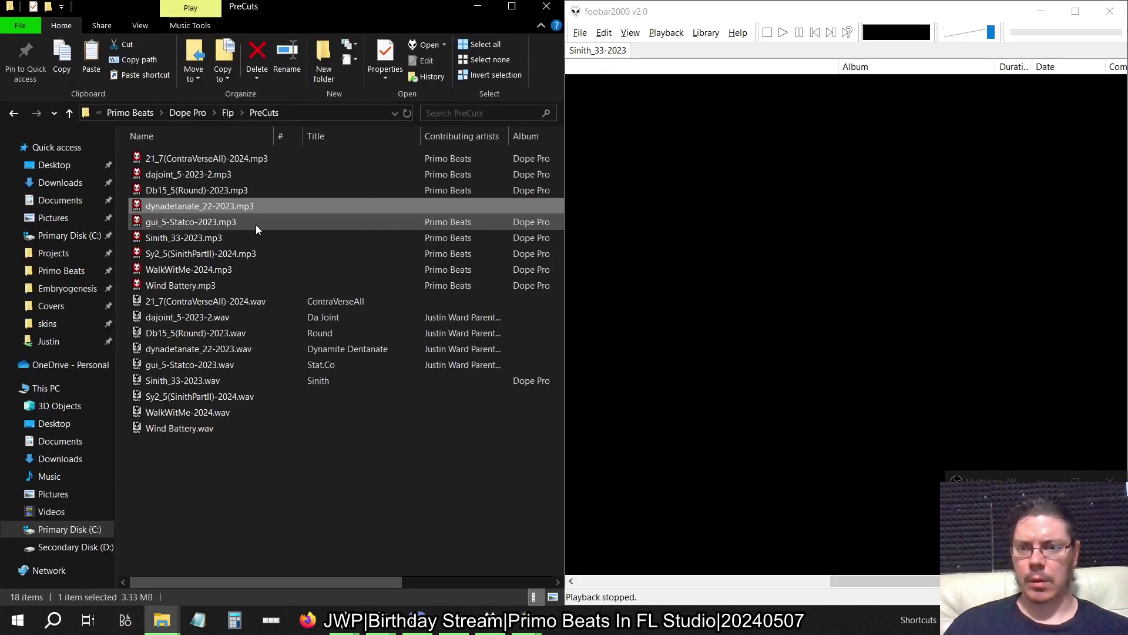
{"action": "left_click_drag", "start_coordinate": [238, 205], "coordinate": [794, 264]}
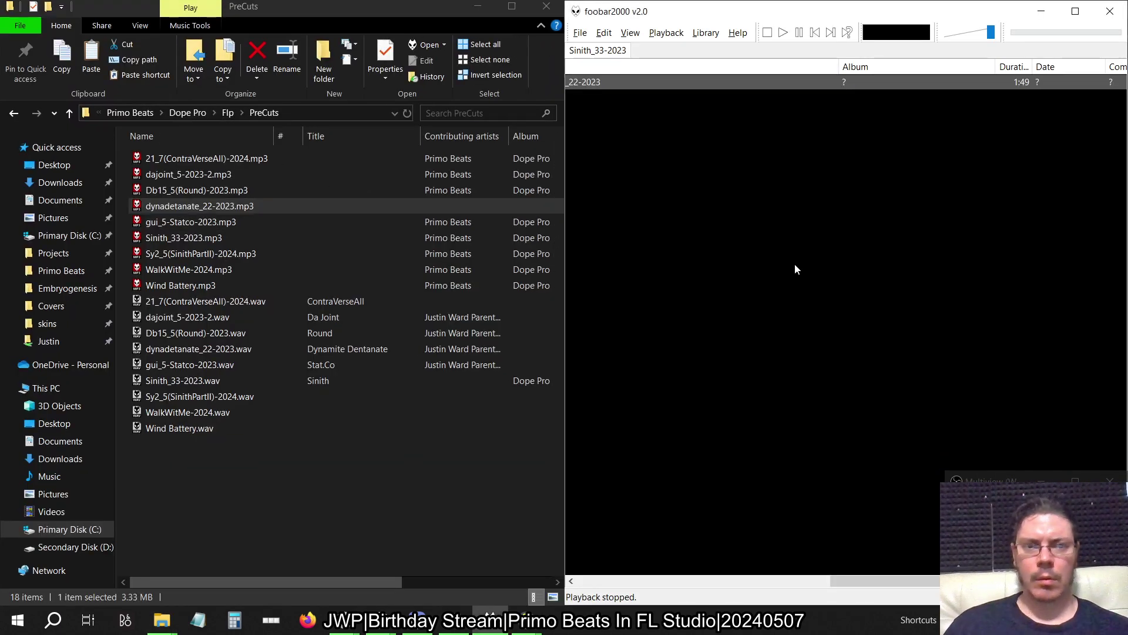
Scan the track for ReplayGain in its Properties and write the values to the file
{"action": "right_click", "coordinate": [620, 78]}
{"action": "left_click", "coordinate": [667, 299]}
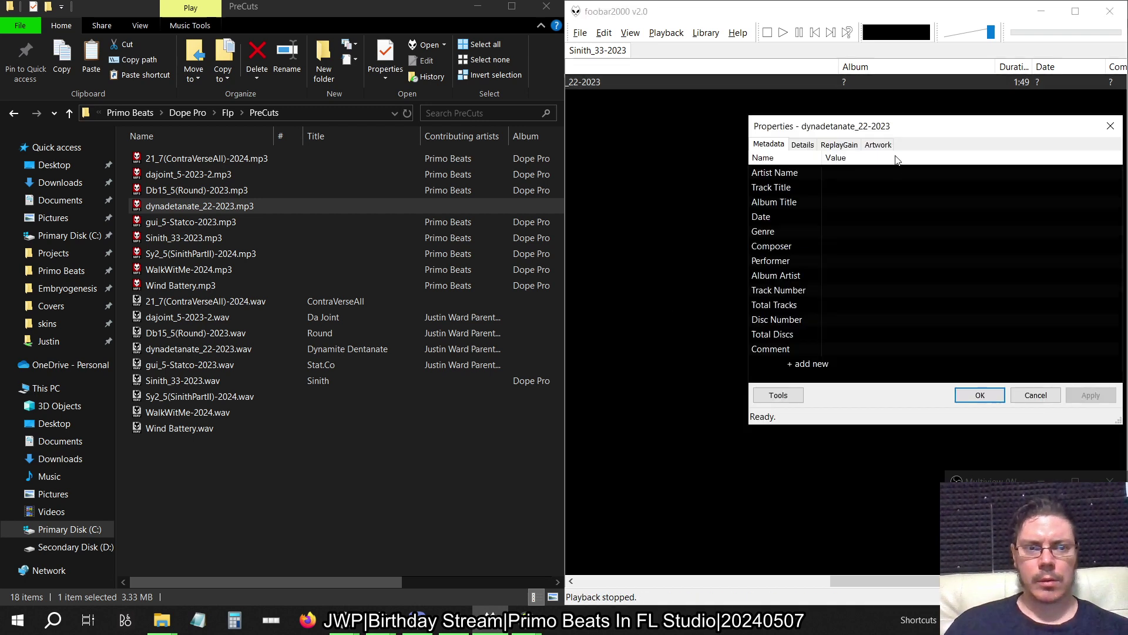
{"action": "left_click", "coordinate": [839, 145]}
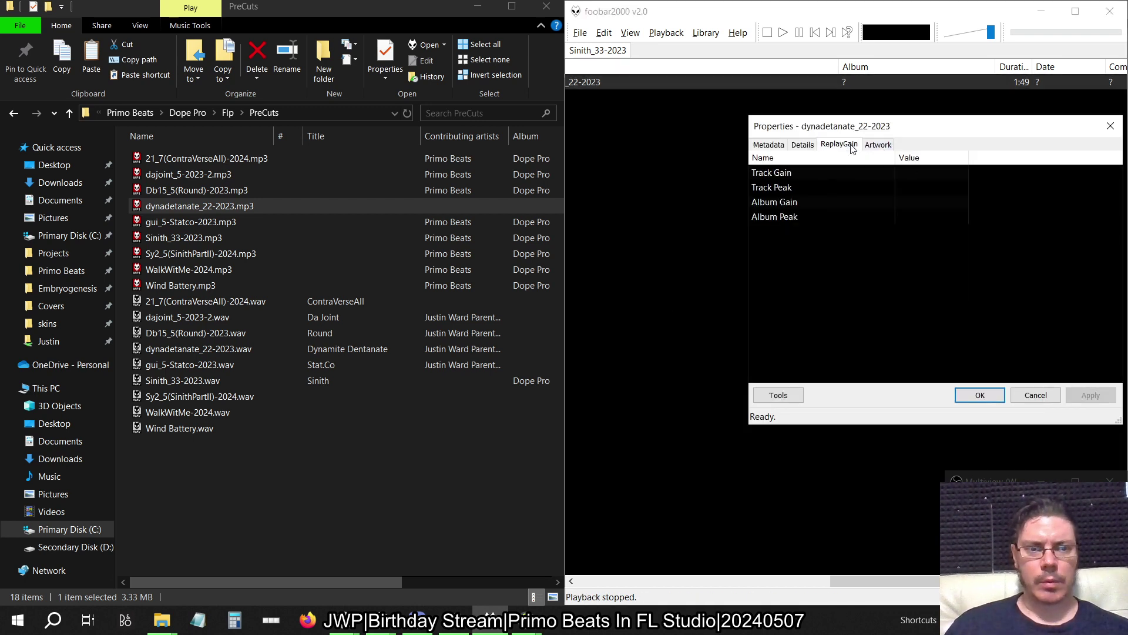
{"action": "left_click", "coordinate": [778, 395]}
{"action": "left_click", "coordinate": [869, 240]}
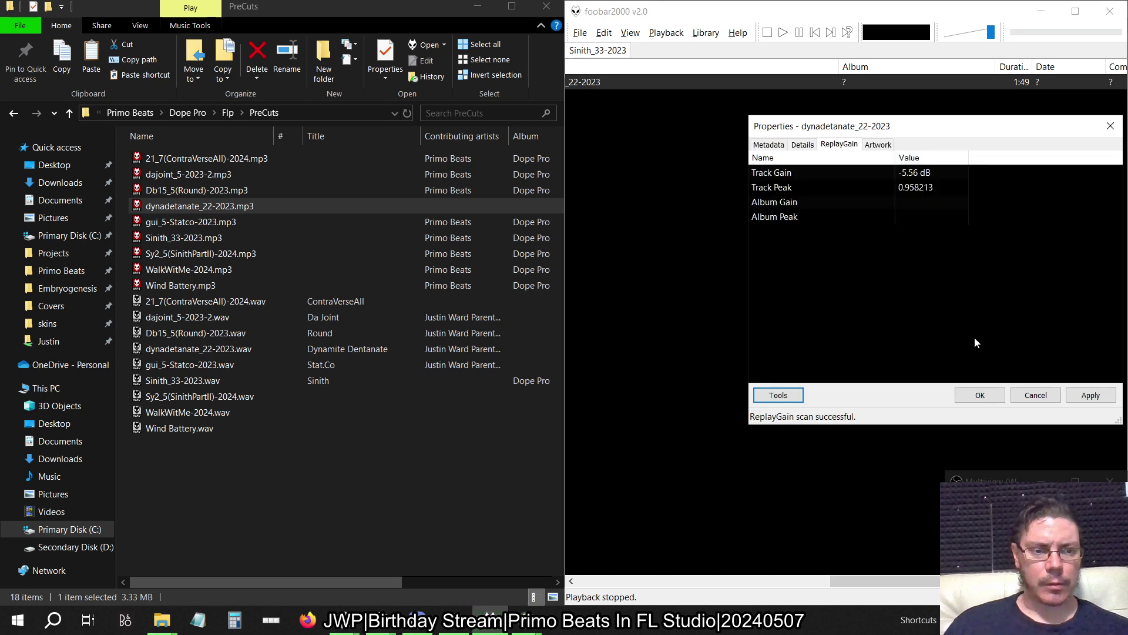
{"action": "left_click", "coordinate": [1090, 395]}
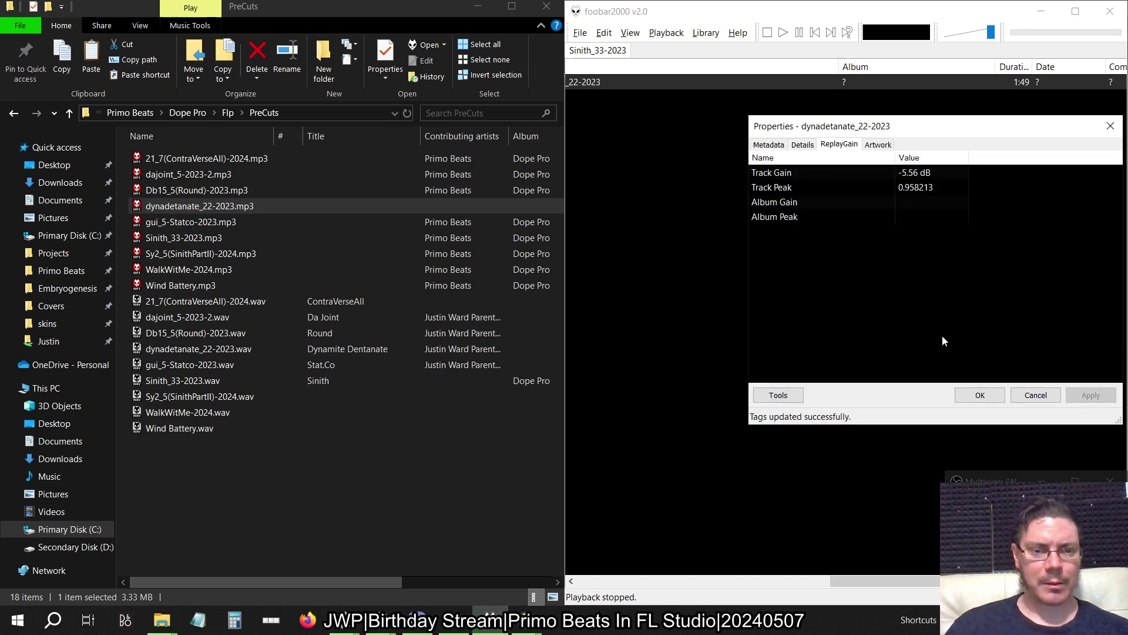
Tag the track with artist and album artist Primo Beats and album Dope Pro
{"action": "left_click", "coordinate": [767, 144]}
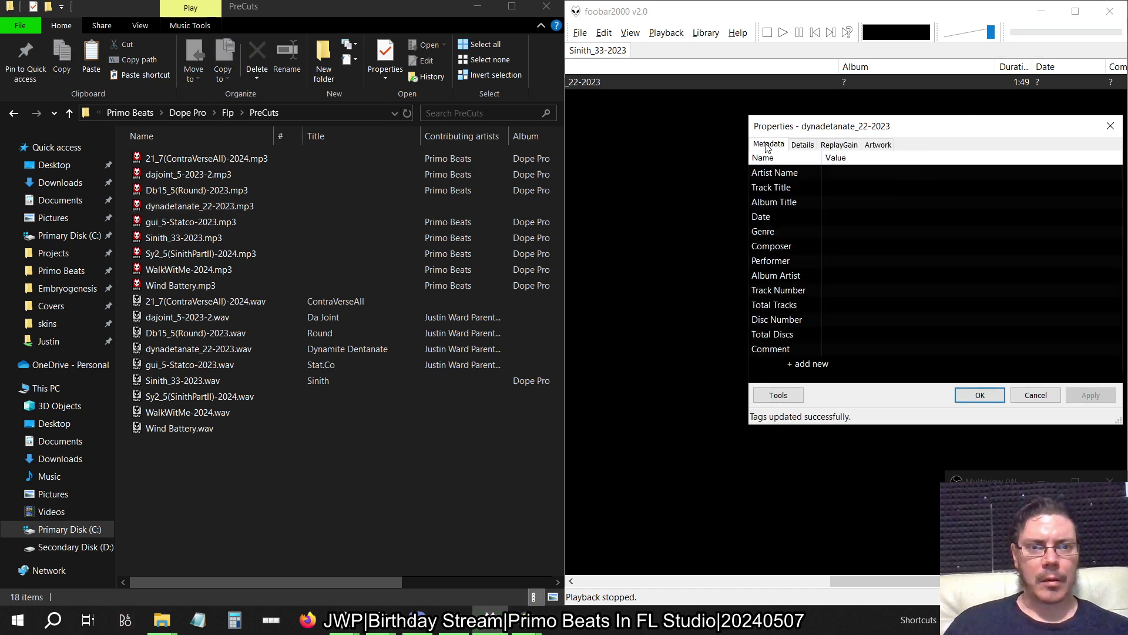
{"action": "left_click", "coordinate": [861, 173]}
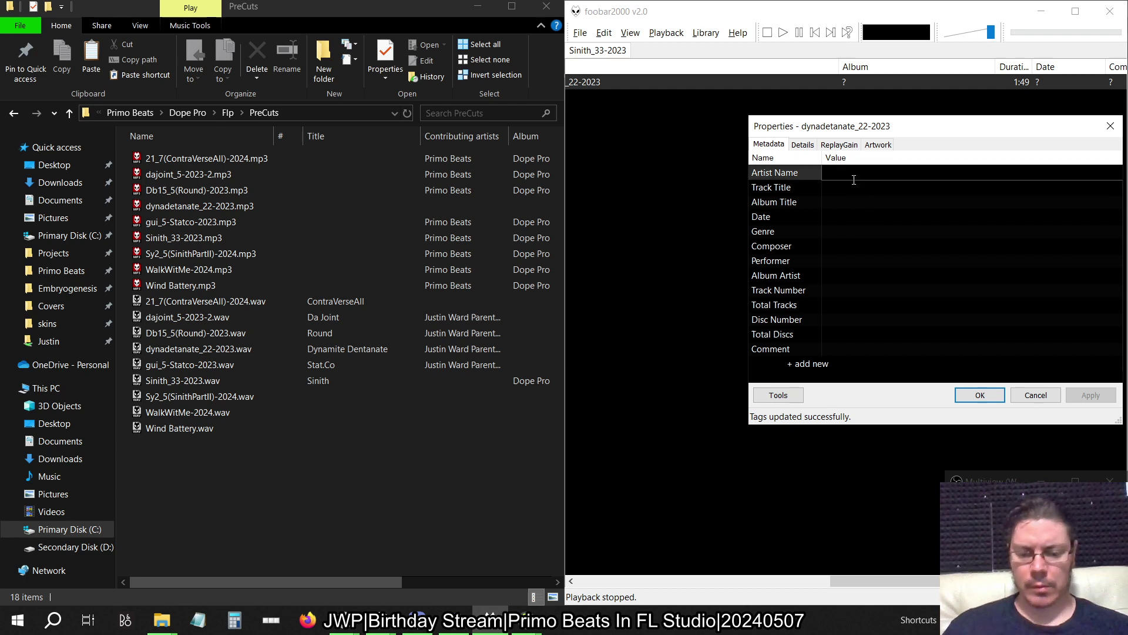
{"action": "type", "text": "Primo Beats"}
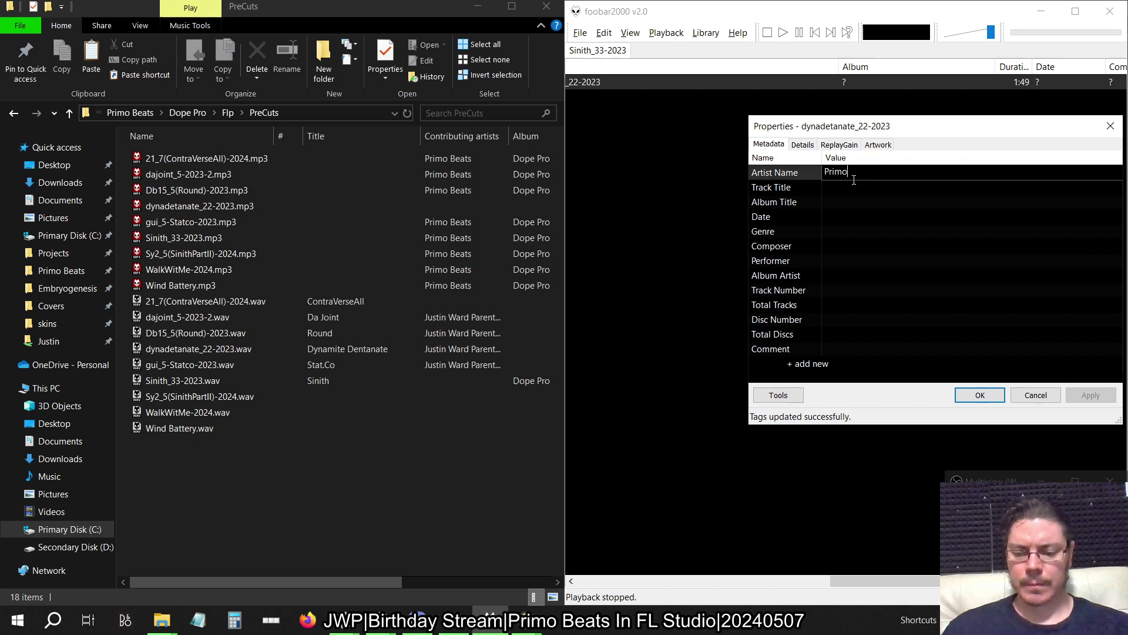
{"action": "double_click", "coordinate": [853, 172]}
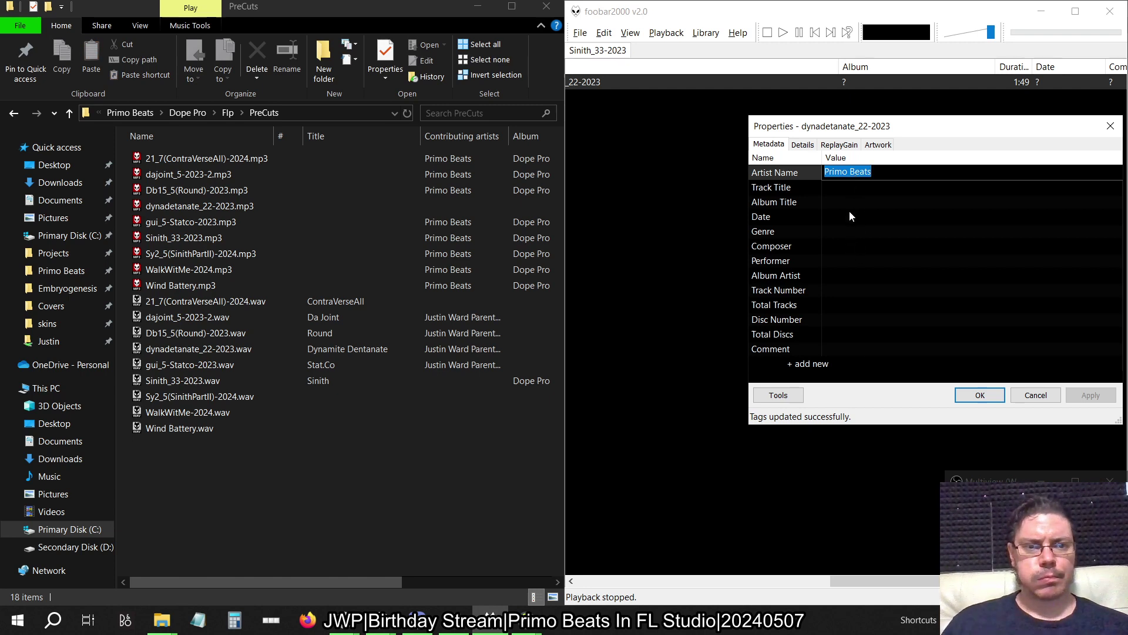
{"action": "left_click", "coordinate": [850, 202]}
{"action": "type", "text": "Dope Pr"}
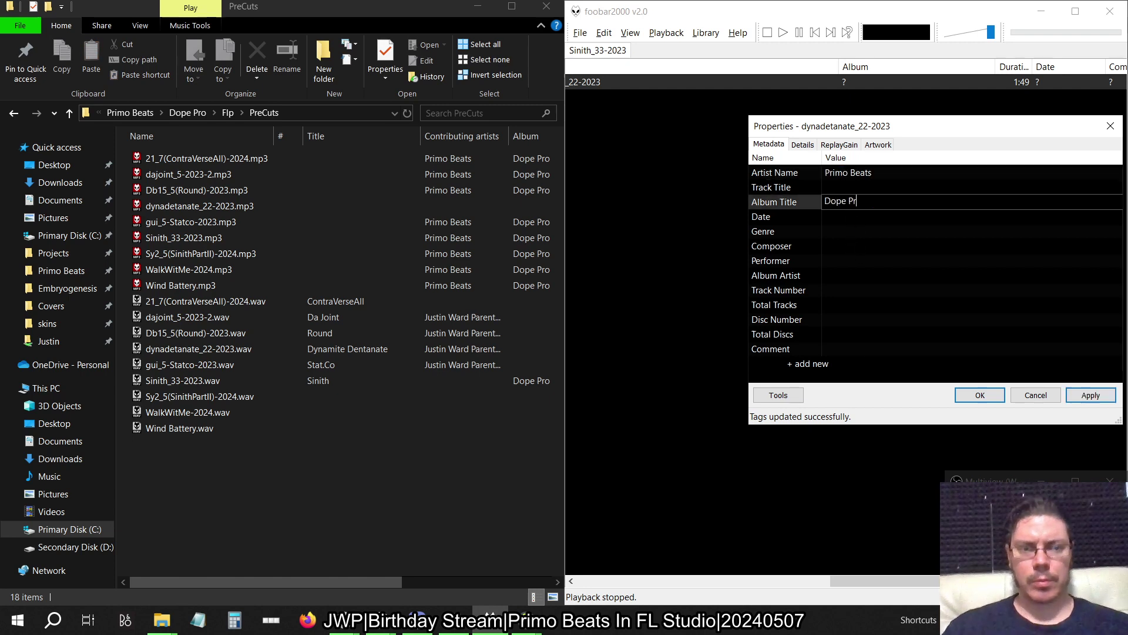
{"action": "type", "text": "o"}
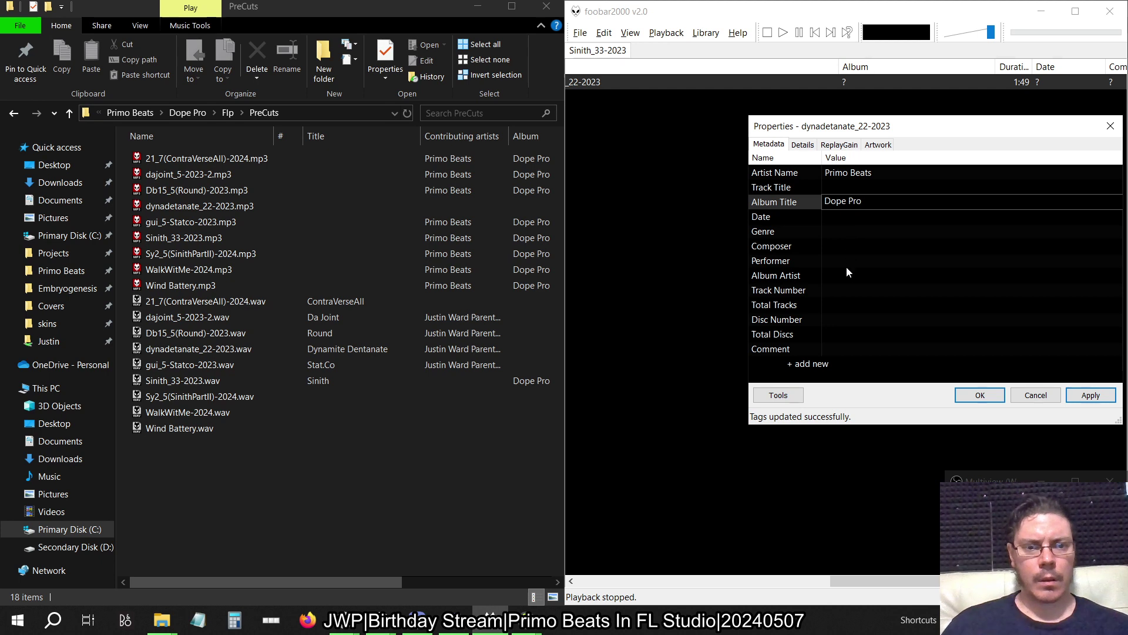
{"action": "left_click", "coordinate": [847, 274]}
{"action": "type", "text": "Primo Beats"}
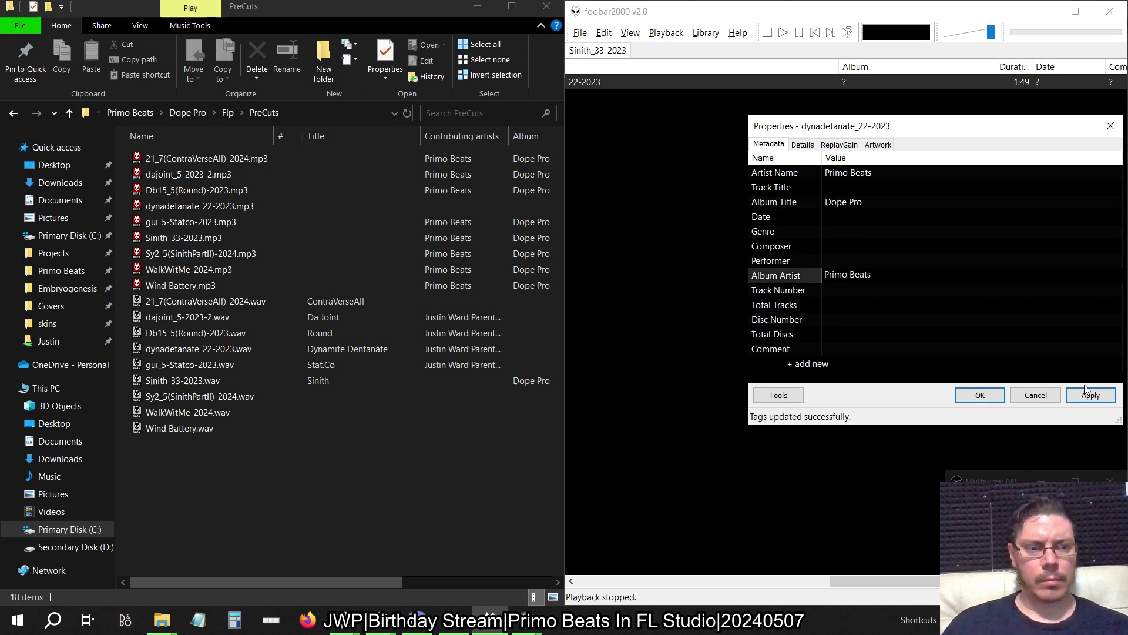
{"action": "left_click", "coordinate": [1090, 394]}
{"action": "left_click", "coordinate": [979, 395]}
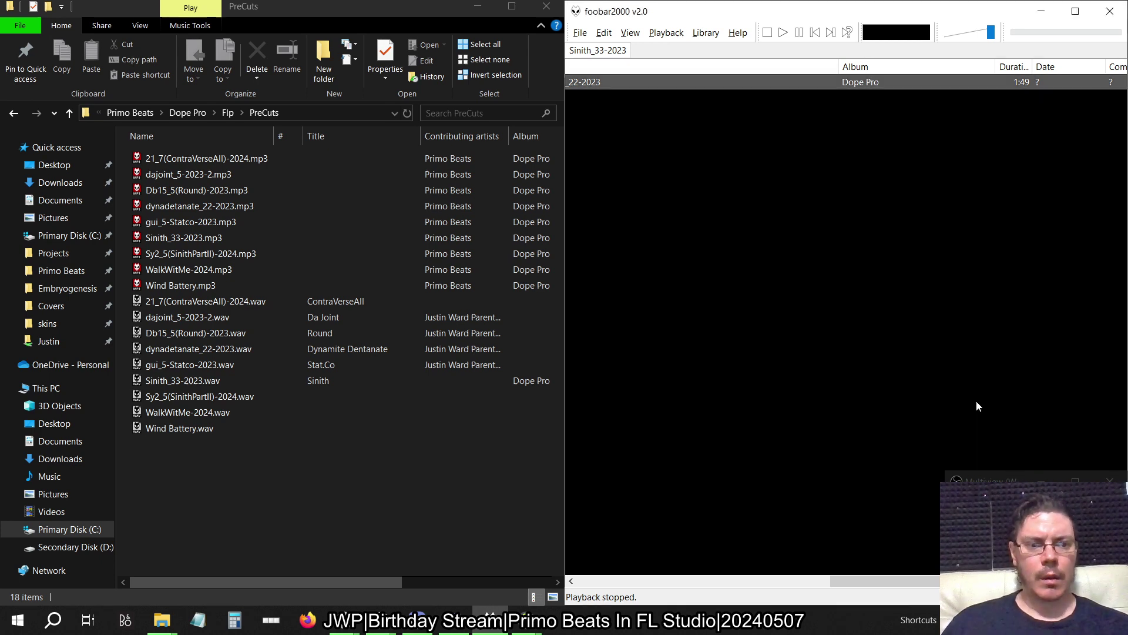
Paste the tagged dynadetanate_22-2023.mp3 into the phone's Primo Beats folder, replacing the old copy
{"action": "left_click", "coordinate": [1109, 11]}
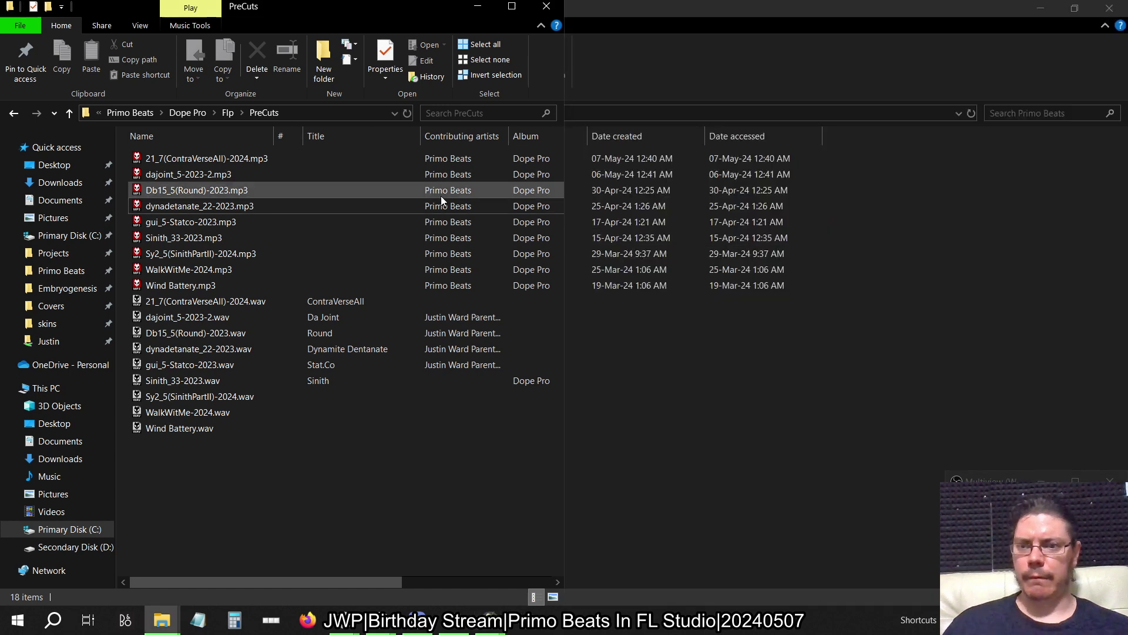
{"action": "left_click", "coordinate": [300, 206]}
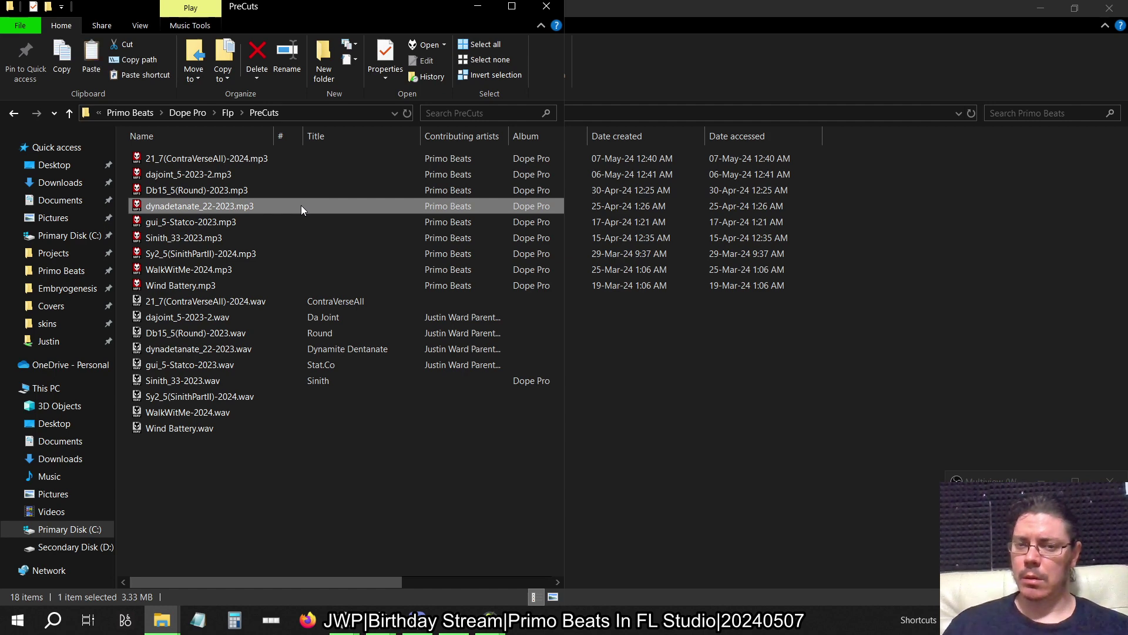
{"action": "key", "text": "alt+Tab"}
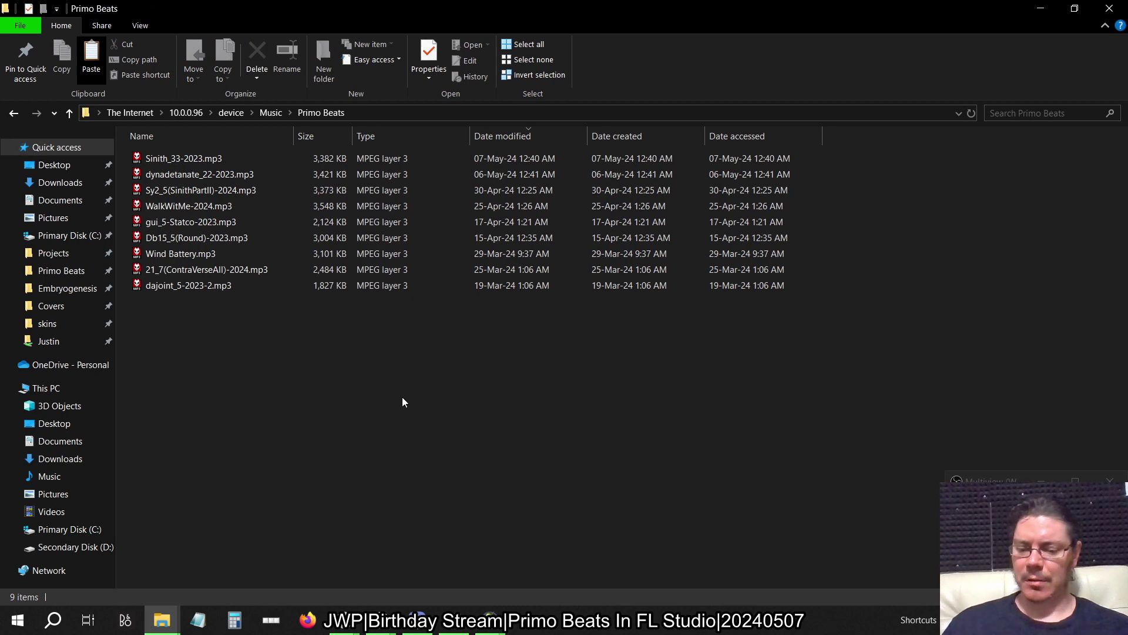
{"action": "key", "text": "ctrl+v"}
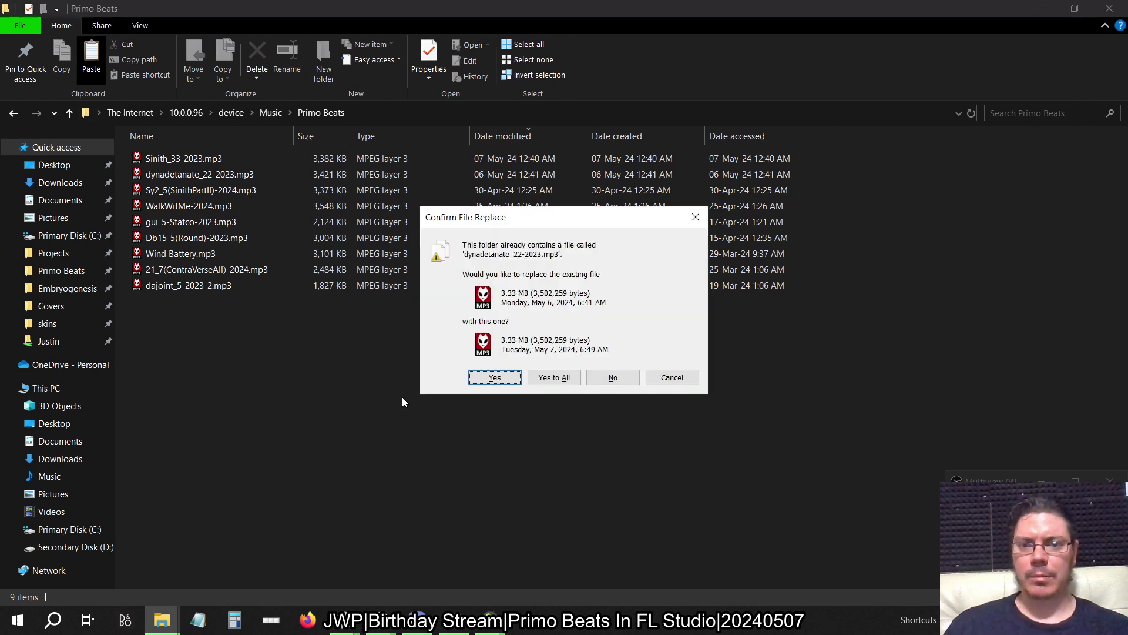
{"action": "left_click", "coordinate": [501, 381]}
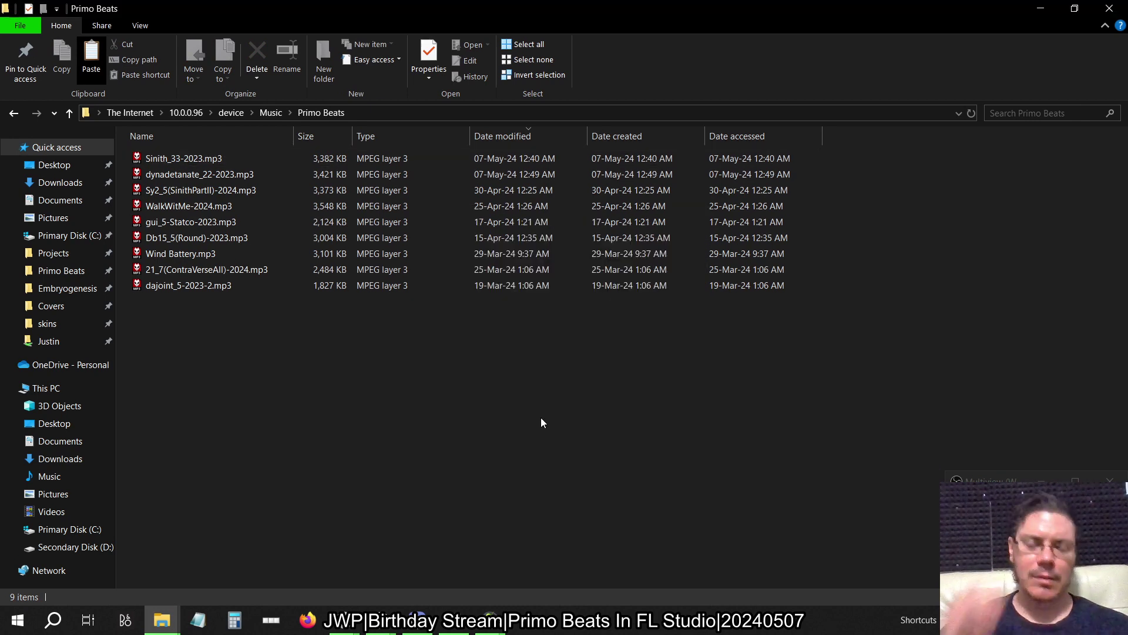
{"action": "key", "text": "alt+Tab"}
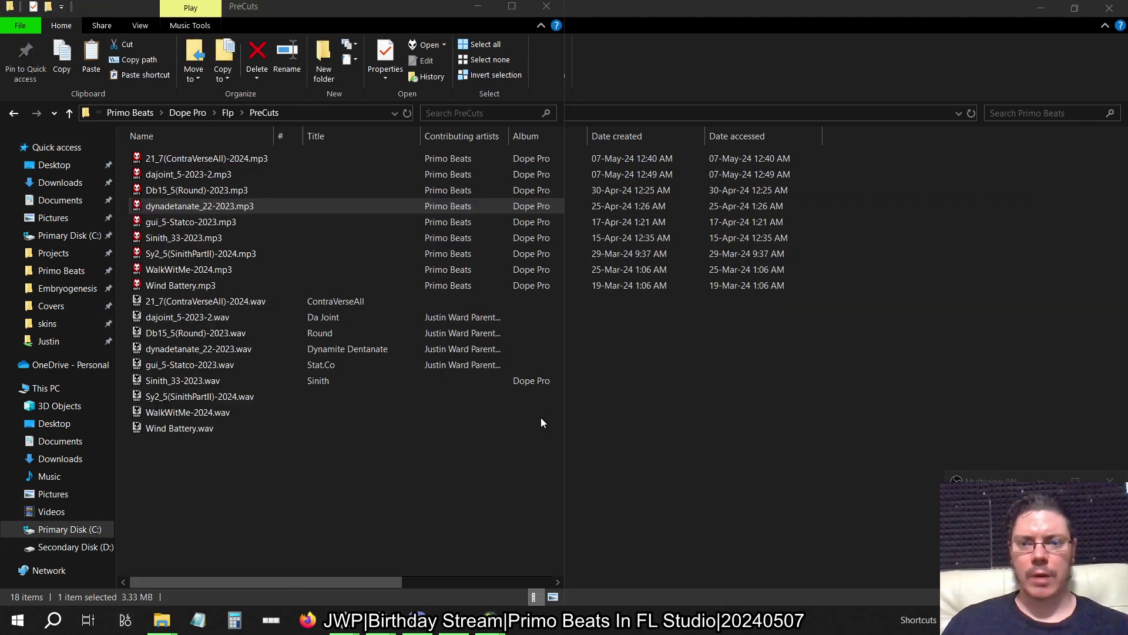
Close dynadetanate_22-2023.wav in iZotope RX 9 without saving changes
{"action": "key", "text": "alt+Tab"}
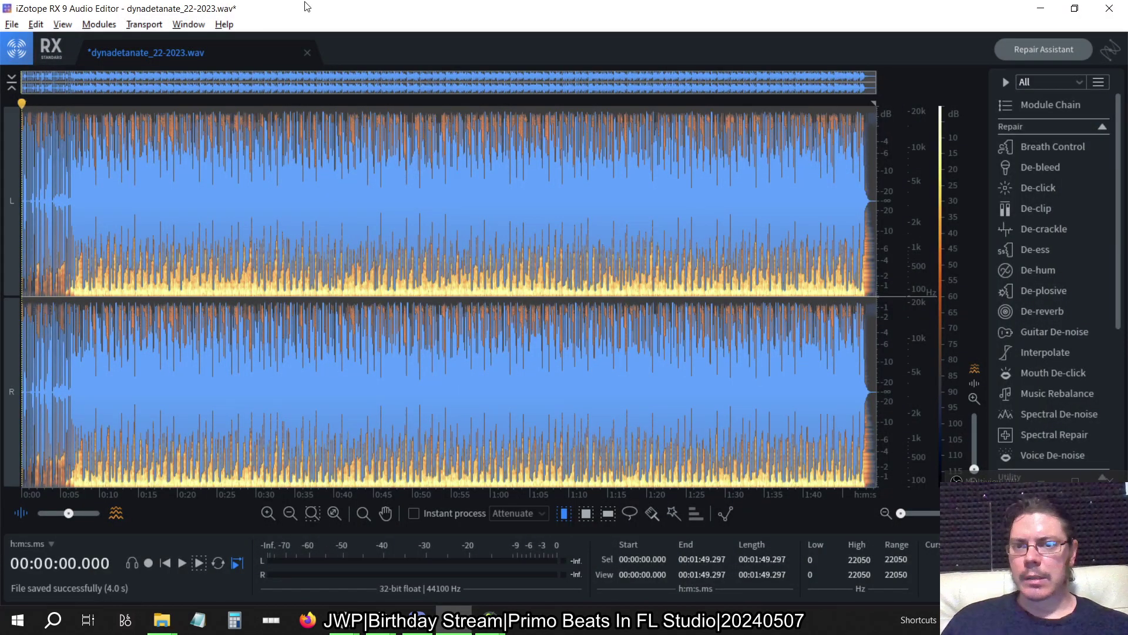
{"action": "left_click", "coordinate": [306, 52]}
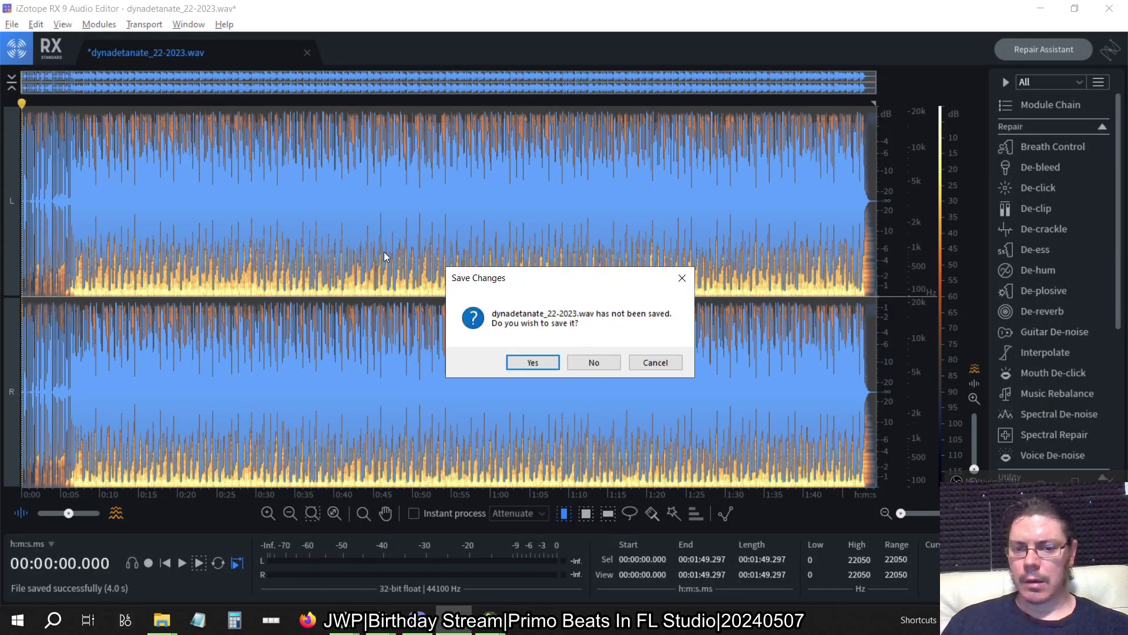
{"action": "left_click", "coordinate": [594, 363]}
Cycle through the open windows to the FL Studio crash error report
{"action": "key", "text": "alt+Tab"}
{"action": "key", "text": "alt+Tab"}
{"action": "key", "text": "Tab"}
{"action": "key", "text": "Tab"}
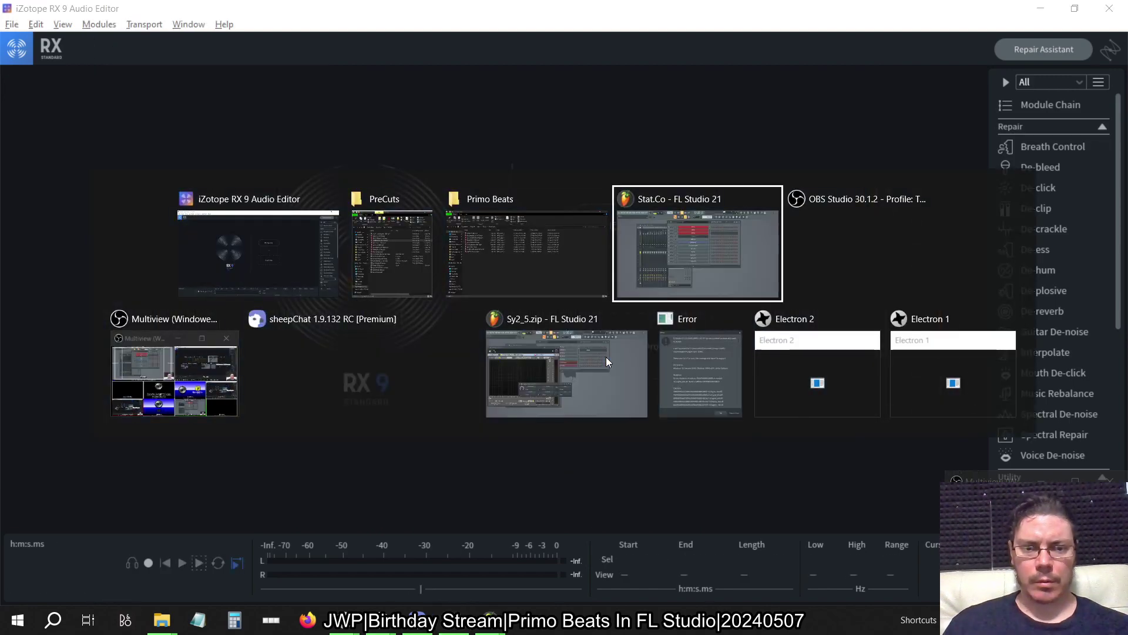
{"action": "key", "text": "Tab"}
{"action": "key", "text": "Tab"}
{"action": "key", "text": "Tab"}
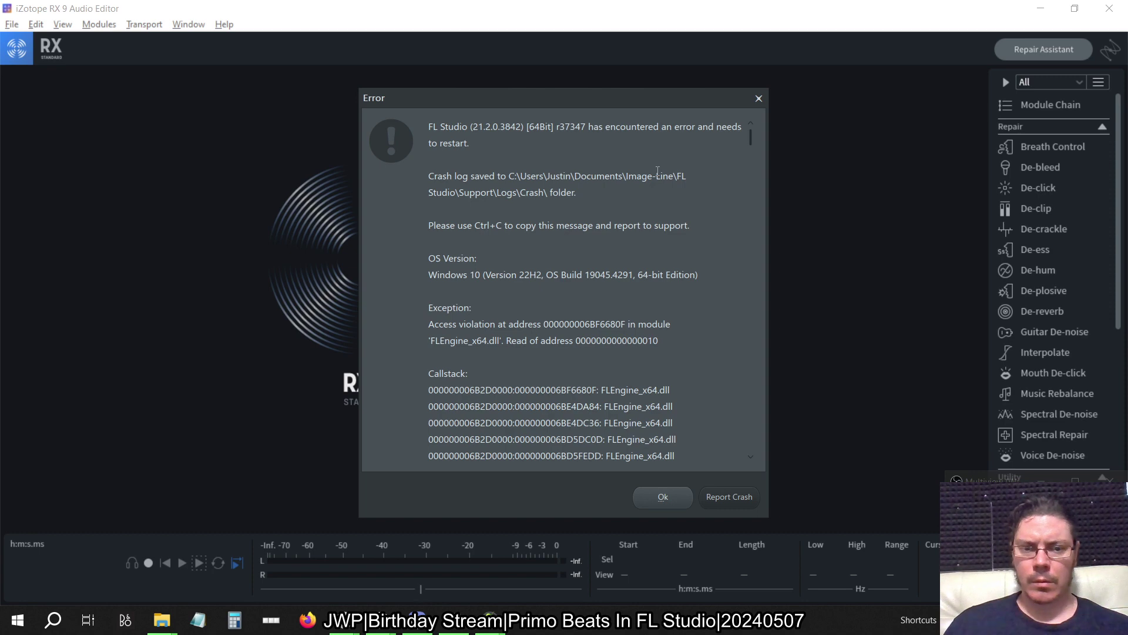
{"action": "scroll", "coordinate": [657, 170], "scroll_direction": "down", "scroll_amount": 5}
{"action": "scroll", "coordinate": [657, 170], "scroll_direction": "down", "scroll_amount": 5}
{"action": "scroll", "coordinate": [657, 170], "scroll_direction": "down", "scroll_amount": 5}
{"action": "scroll", "coordinate": [657, 170], "scroll_direction": "down", "scroll_amount": 5}
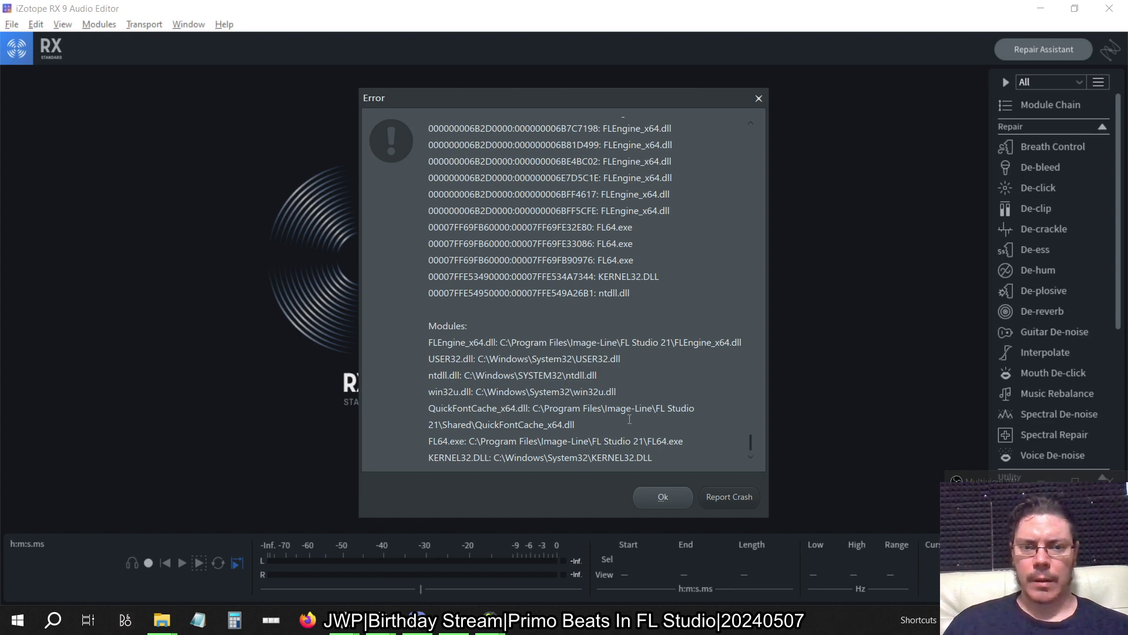
{"action": "scroll", "coordinate": [630, 418], "scroll_direction": "up", "scroll_amount": 10}
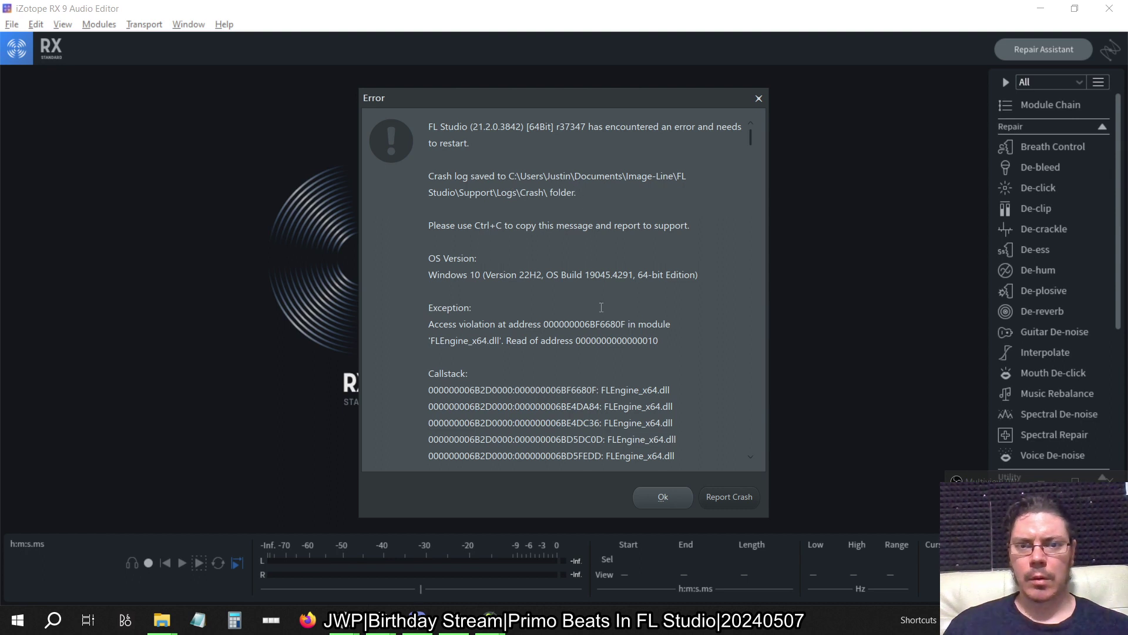
{"action": "key", "text": "alt+Tab"}
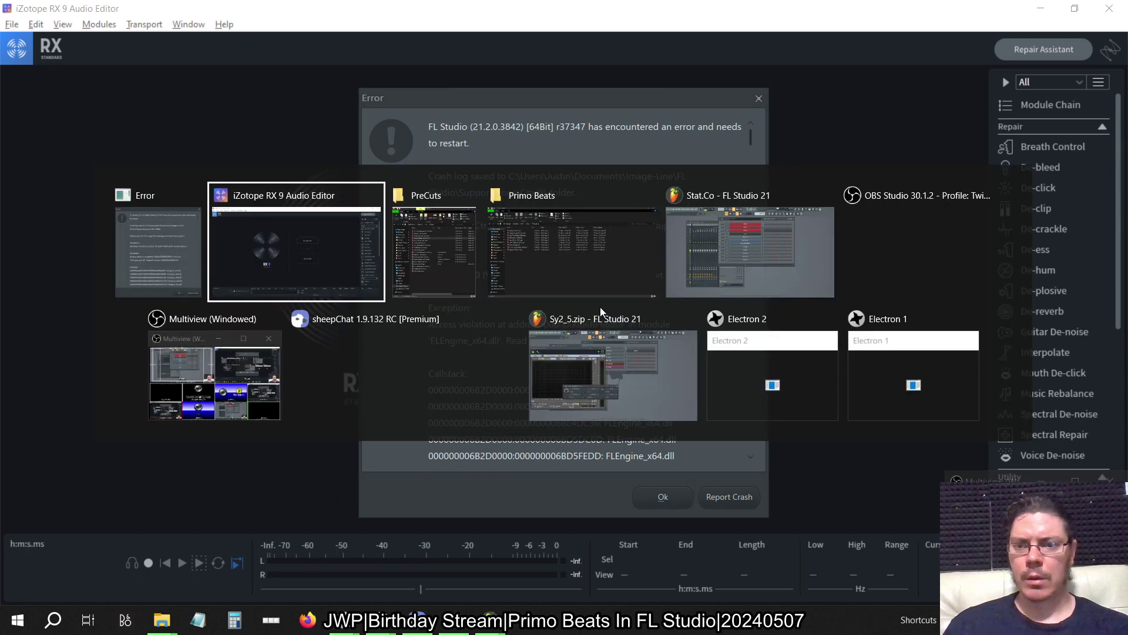
{"action": "key", "text": "Tab"}
{"action": "key", "text": "Tab"}
{"action": "key", "text": "Tab"}
{"action": "key", "text": "Tab"}
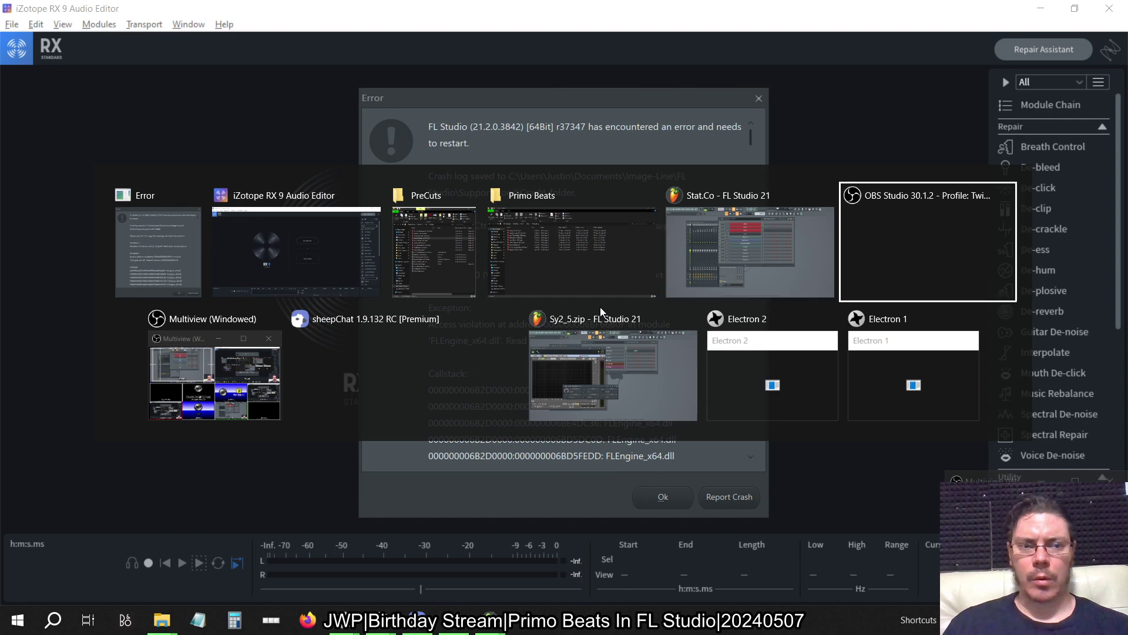
{"action": "key", "text": "Tab"}
{"action": "key", "text": "Tab"}
{"action": "key", "text": "Tab"}
{"action": "key", "text": "Tab"}
{"action": "key", "text": "Tab"}
{"action": "key", "text": "Tab"}
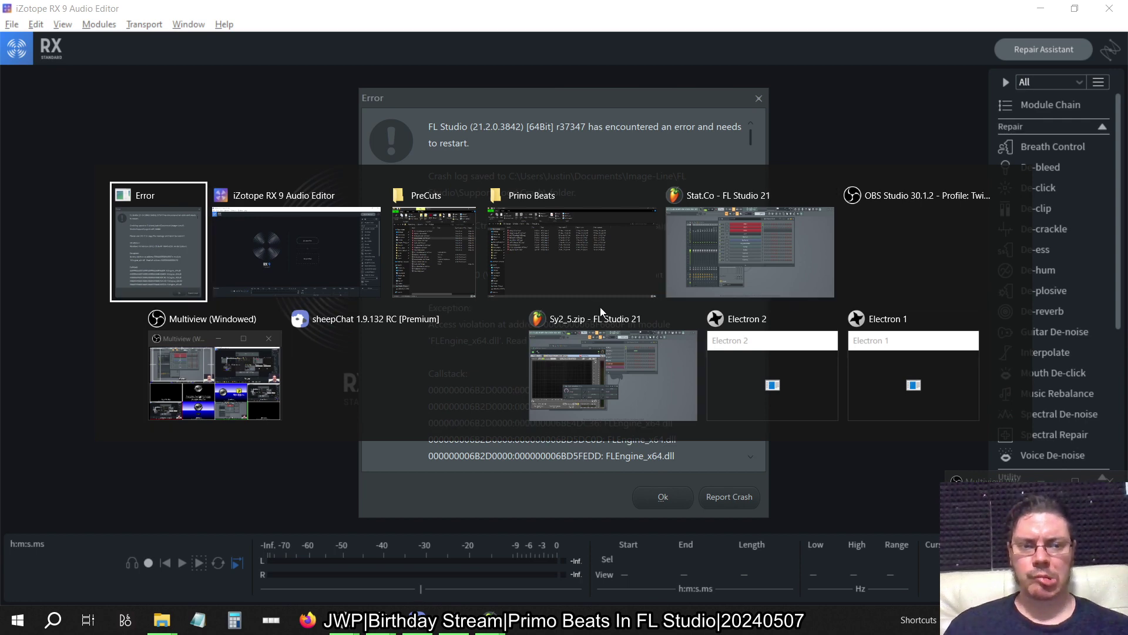
{"action": "key", "text": "Tab"}
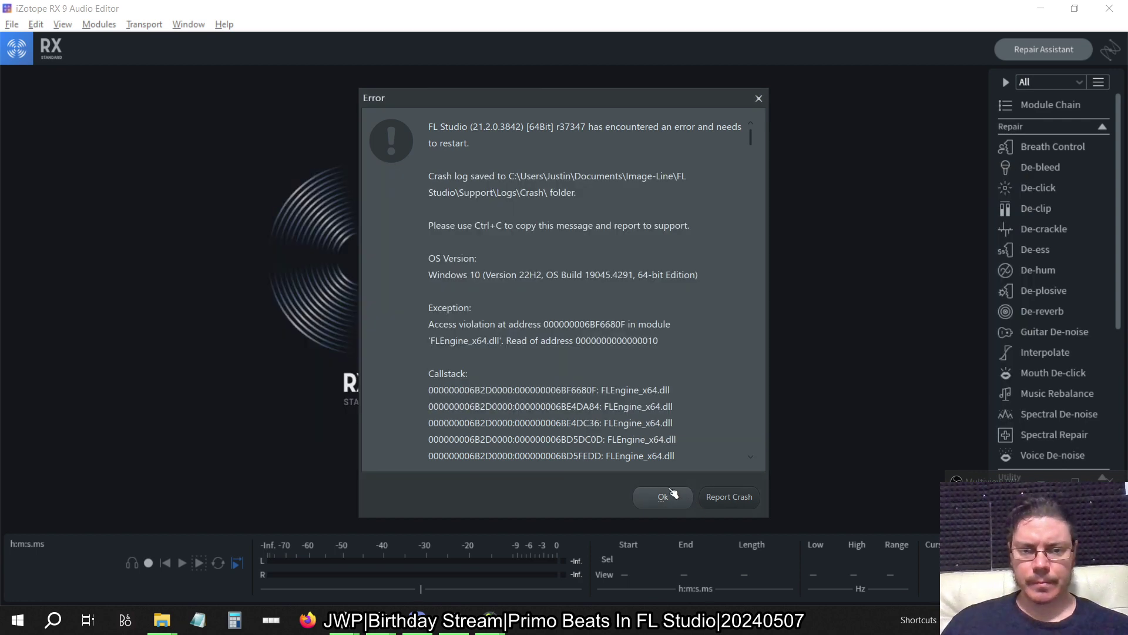
Dismiss the FL Studio crash error and switch to the Stat.Co project window
{"action": "left_click", "coordinate": [663, 496]}
{"action": "key", "text": "alt+Tab"}
{"action": "key", "text": "Tab"}
{"action": "key", "text": "Tab"}
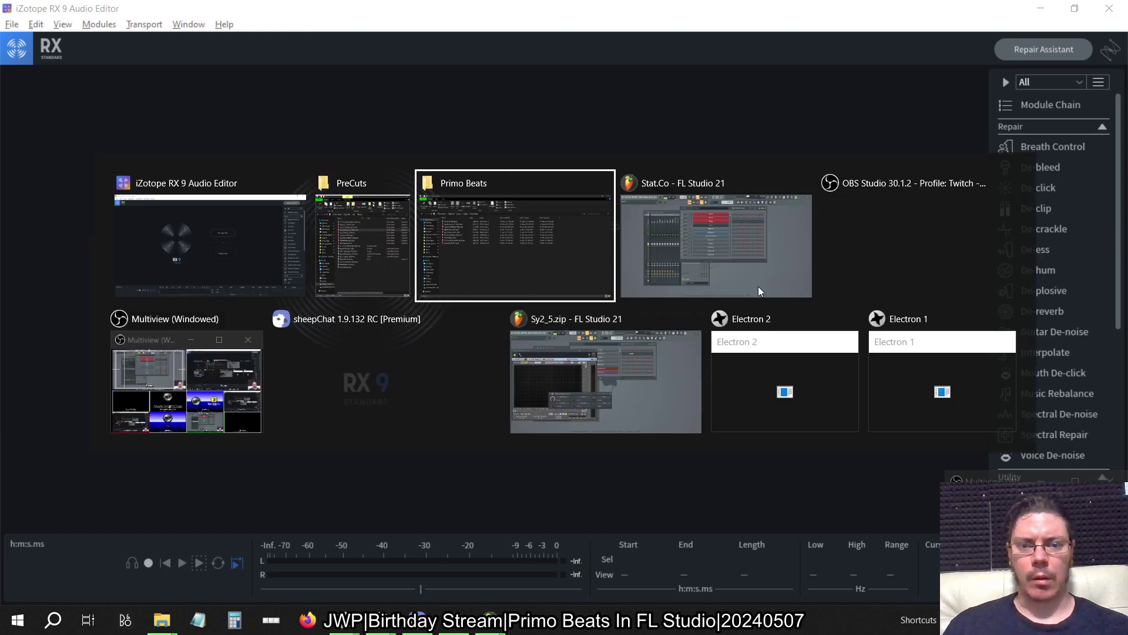
{"action": "key", "text": "Escape"}
{"action": "key", "text": "alt+Tab"}
{"action": "key", "text": "Tab"}
{"action": "key", "text": "Tab"}
{"action": "key", "text": "Tab"}
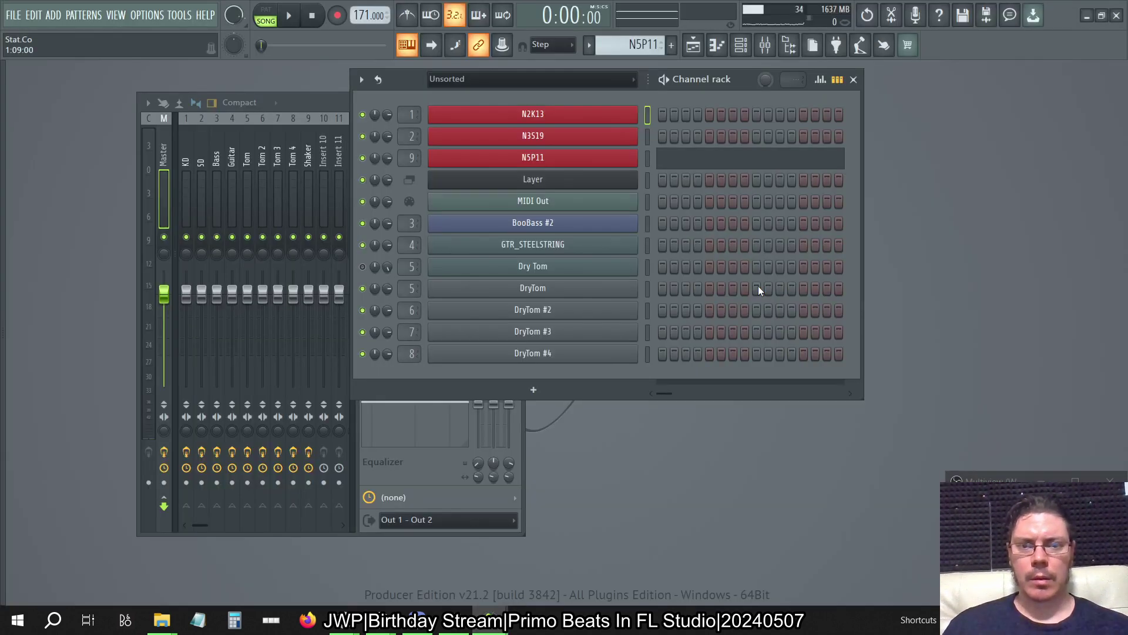
{"action": "key", "text": "alt+Tab"}
{"action": "key", "text": "Escape"}
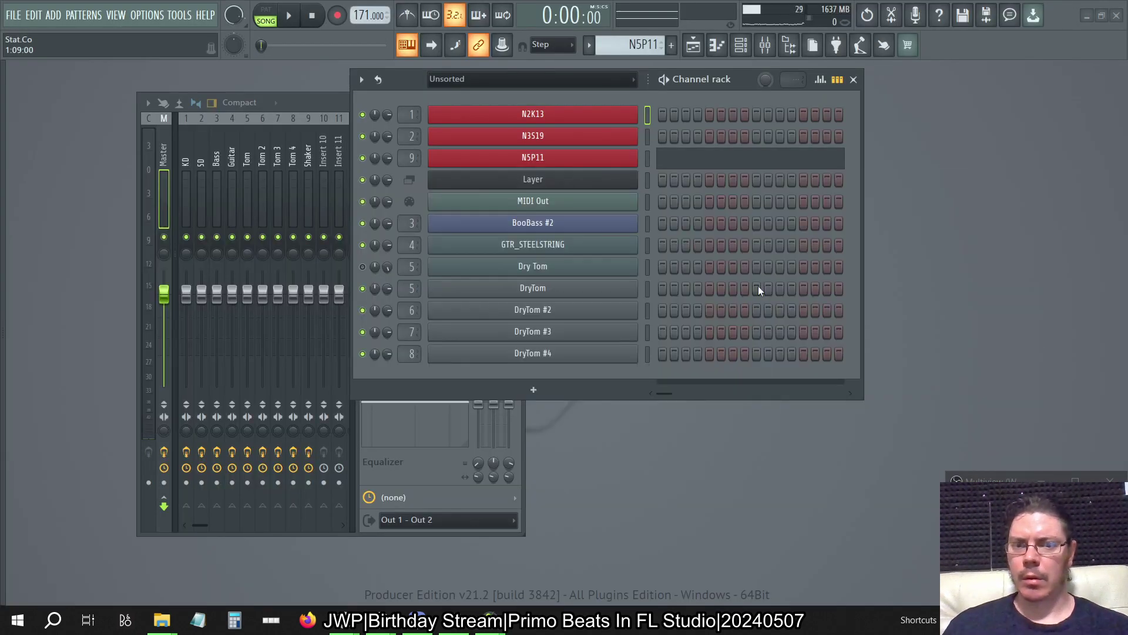
{"action": "key", "text": "alt+Tab"}
{"action": "key", "text": "Return"}
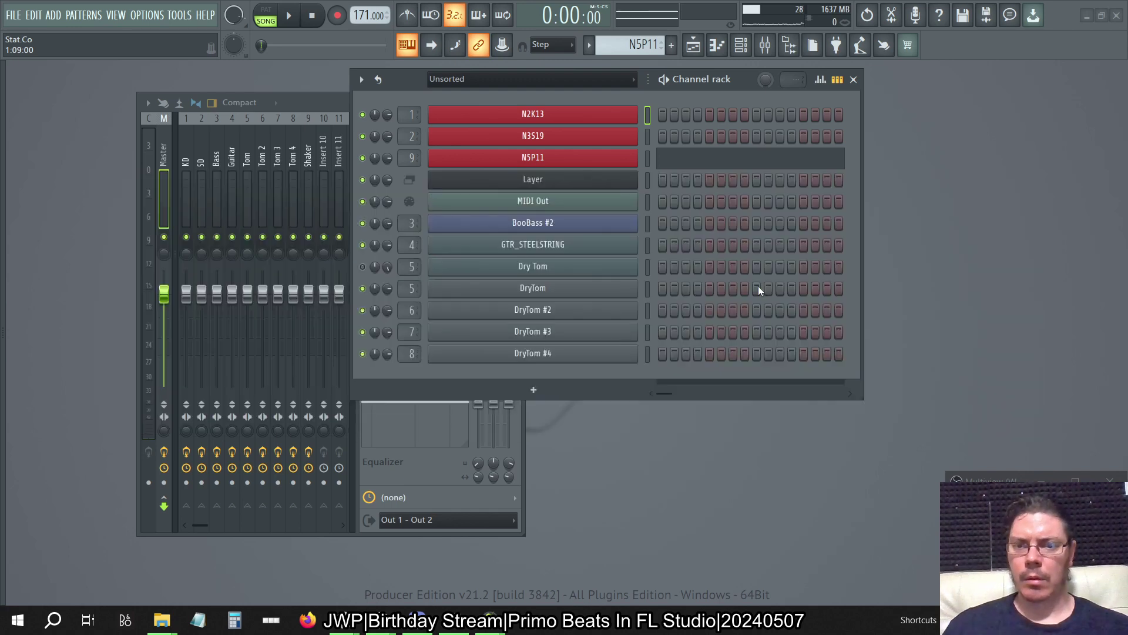
Cycle through the FL Studio project windows, glancing at Sy2_5.zip, ending on Wind Battery
{"action": "key", "text": "alt+Tab"}
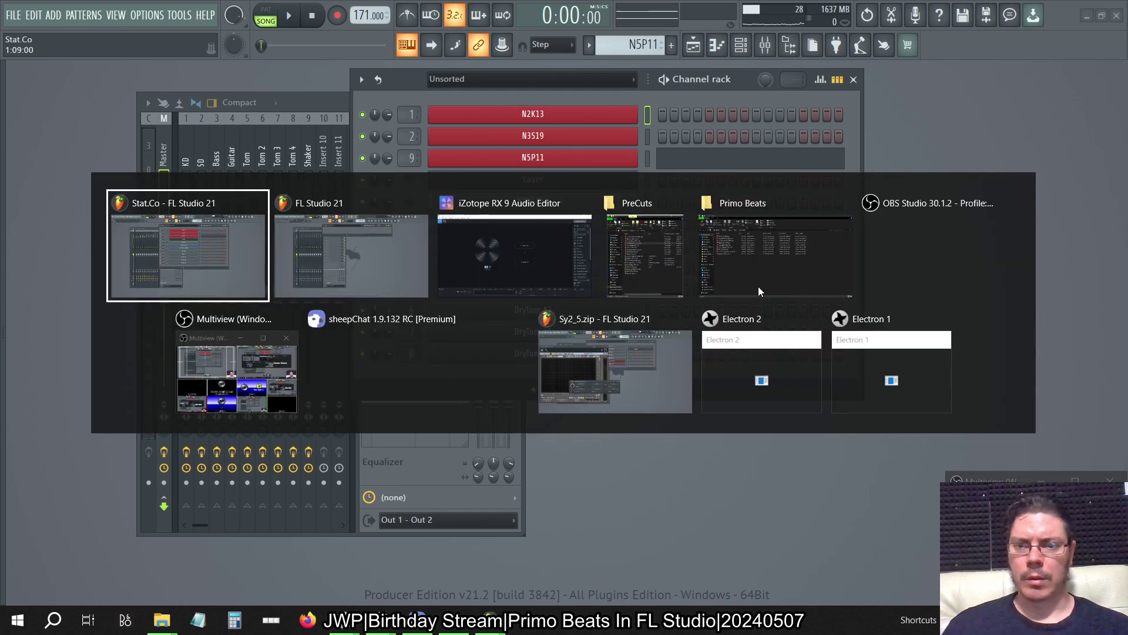
{"action": "key", "text": "alt+Tab"}
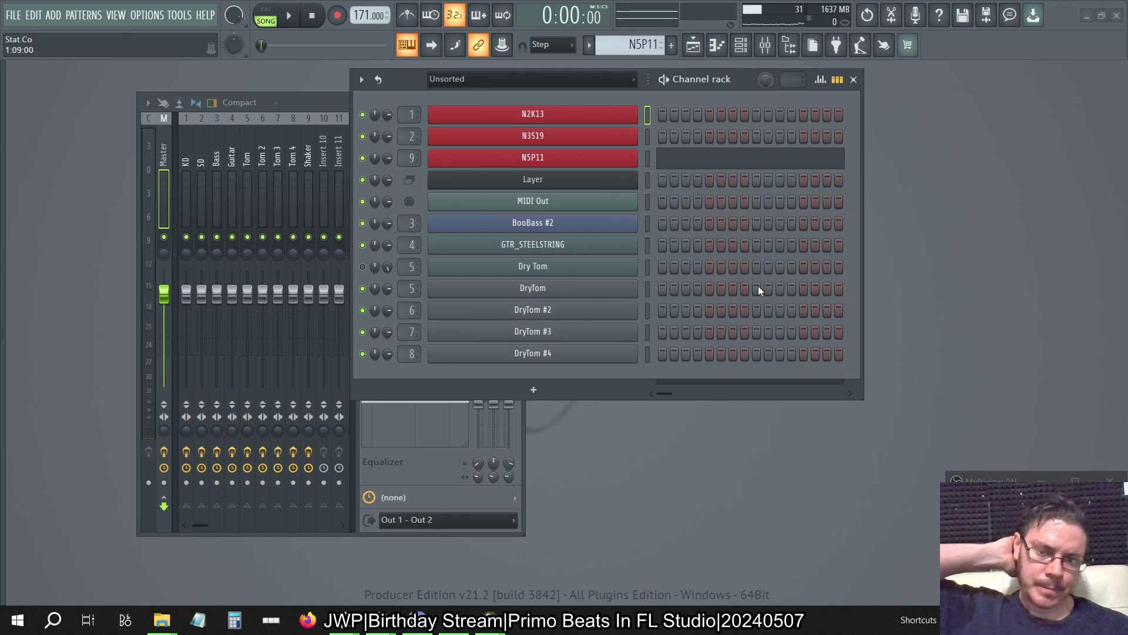
{"action": "key", "text": "alt+Tab"}
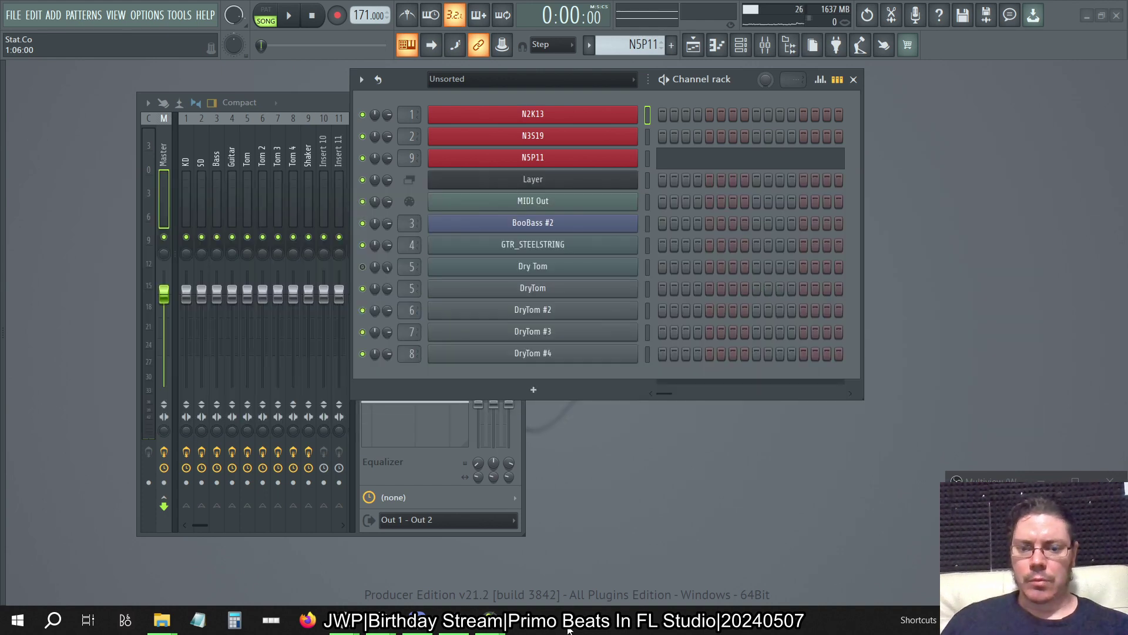
{"action": "right_click", "coordinate": [603, 627]}
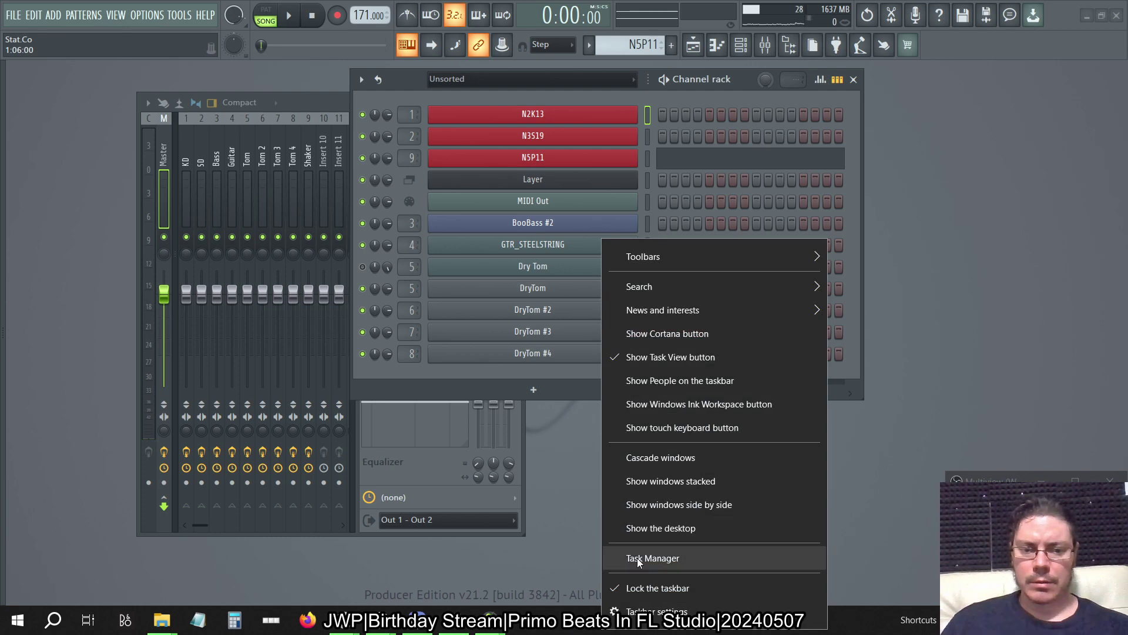
{"action": "left_click", "coordinate": [652, 557]}
{"action": "key", "text": "alt+Tab"}
{"action": "key", "text": "Tab"}
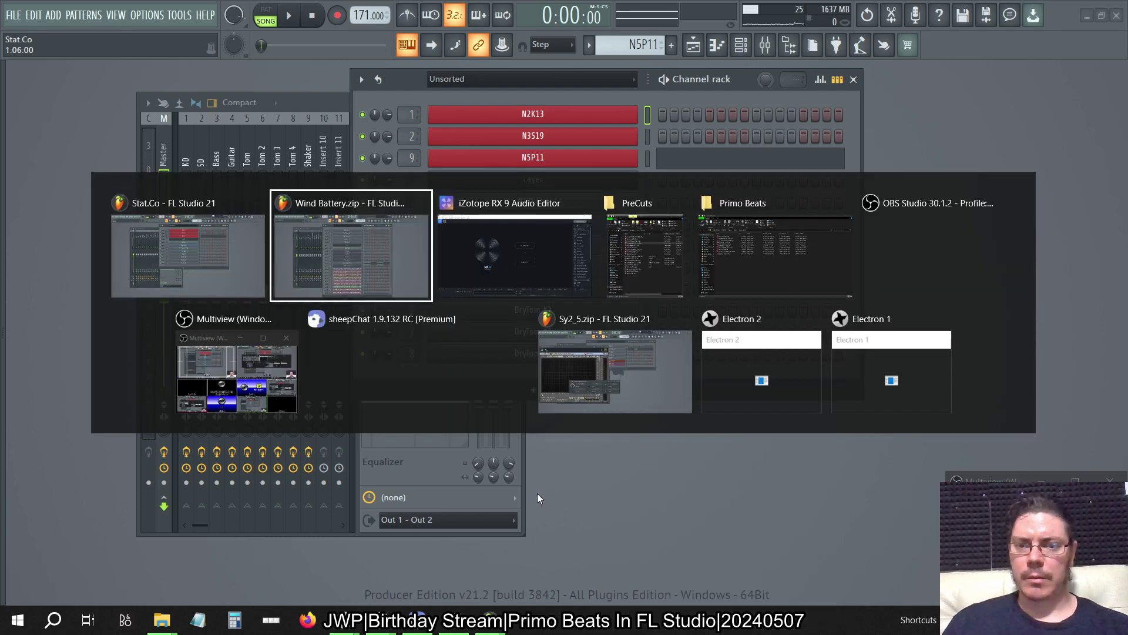
{"action": "key", "text": "alt+Tab"}
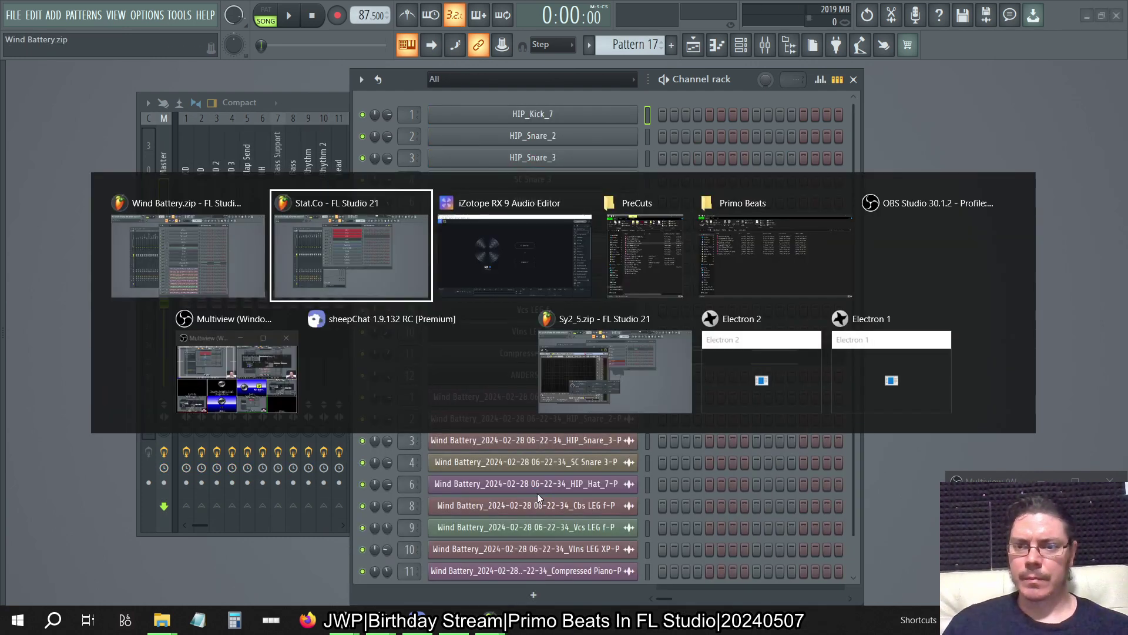
{"action": "key", "text": "alt+Tab"}
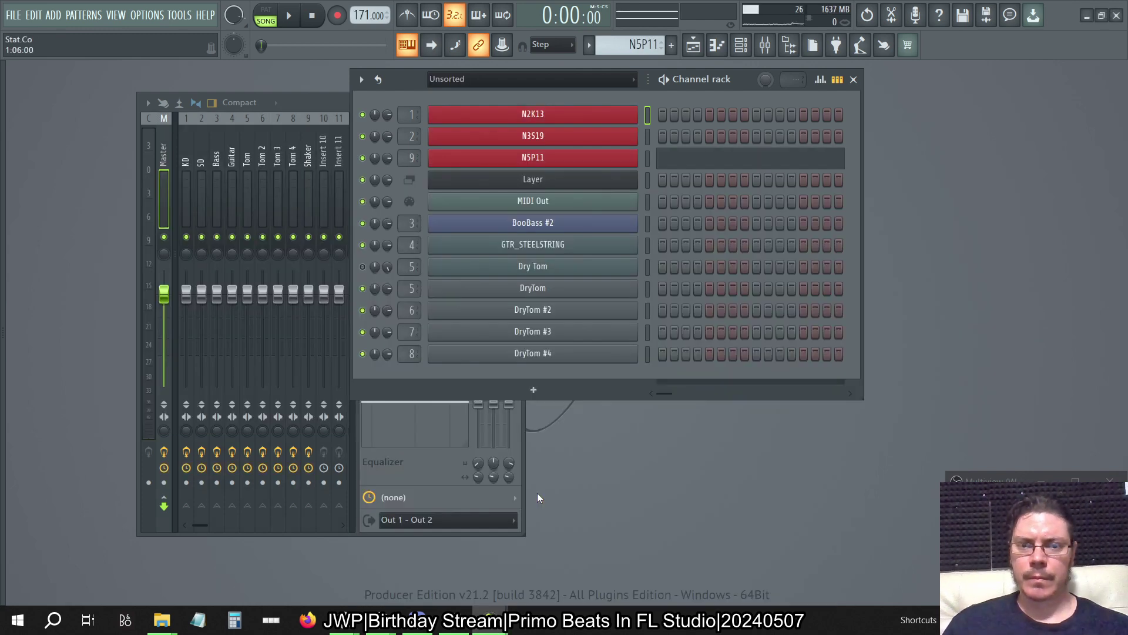
{"action": "key", "text": "space"}
{"action": "key", "text": "alt+Tab"}
{"action": "key", "text": "Tab"}
{"action": "key", "text": "Tab"}
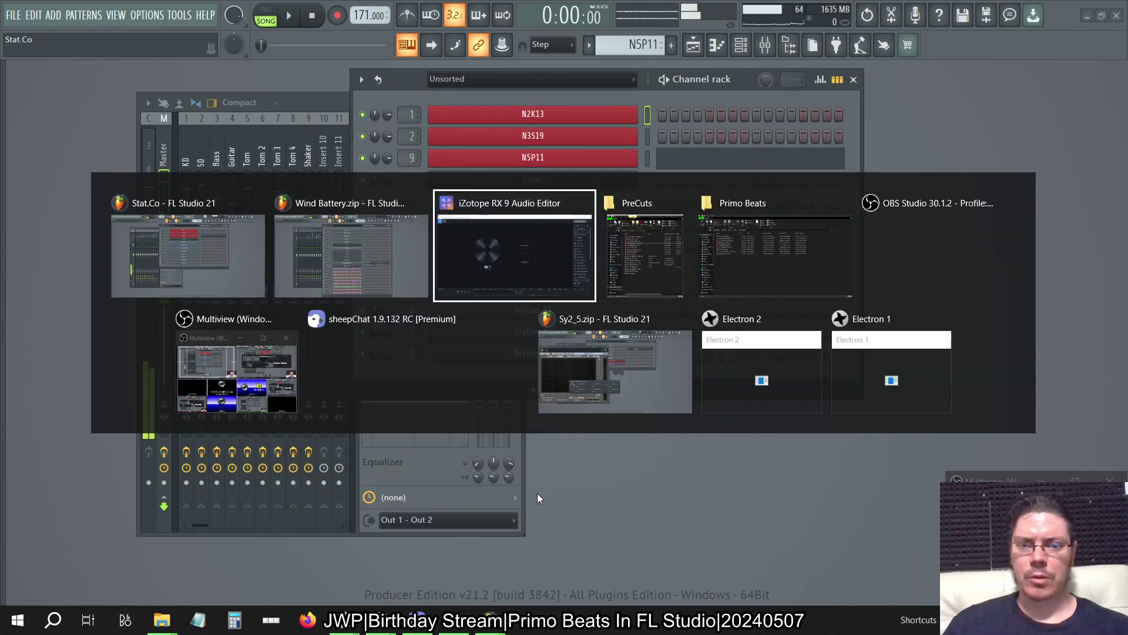
{"action": "key", "text": "Tab"}
{"action": "key", "text": "Tab"}
{"action": "key", "text": "Tab"}
{"action": "key", "text": "Tab"}
{"action": "key", "text": "Tab"}
{"action": "key", "text": "Tab"}
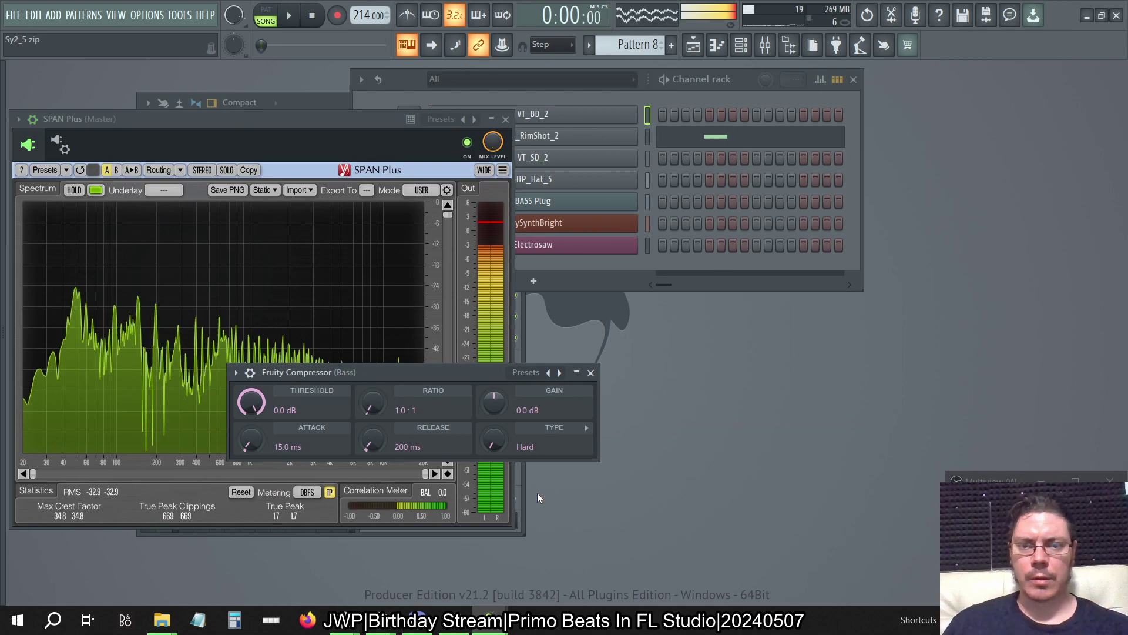
{"action": "key", "text": "alt+Tab"}
{"action": "key", "text": "alt+Tab"}
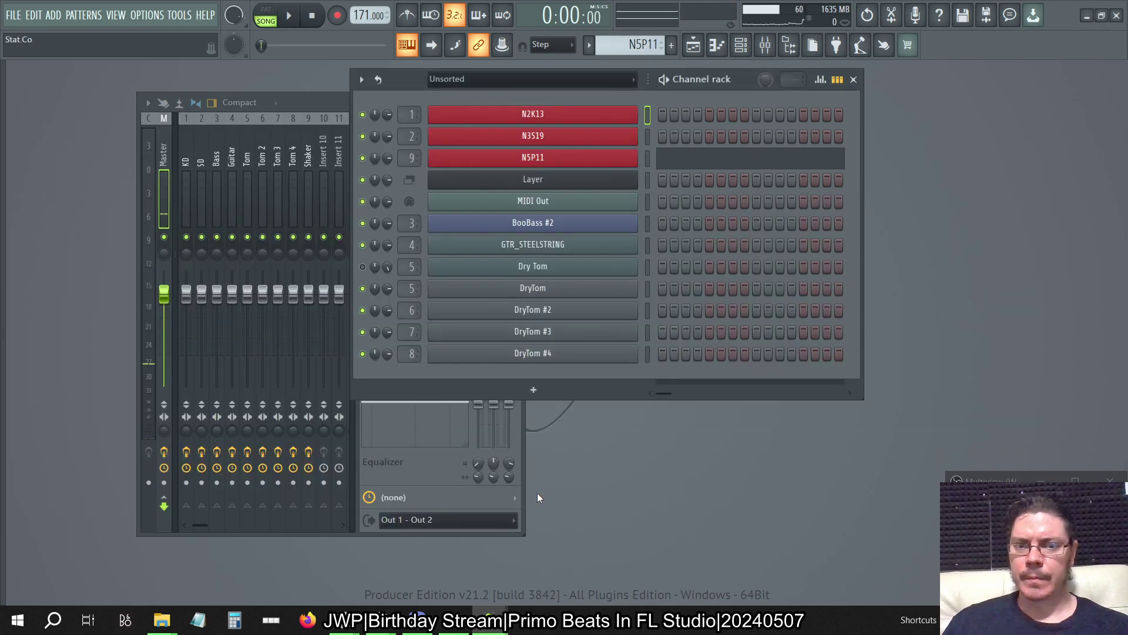
{"action": "key", "text": "alt+Tab"}
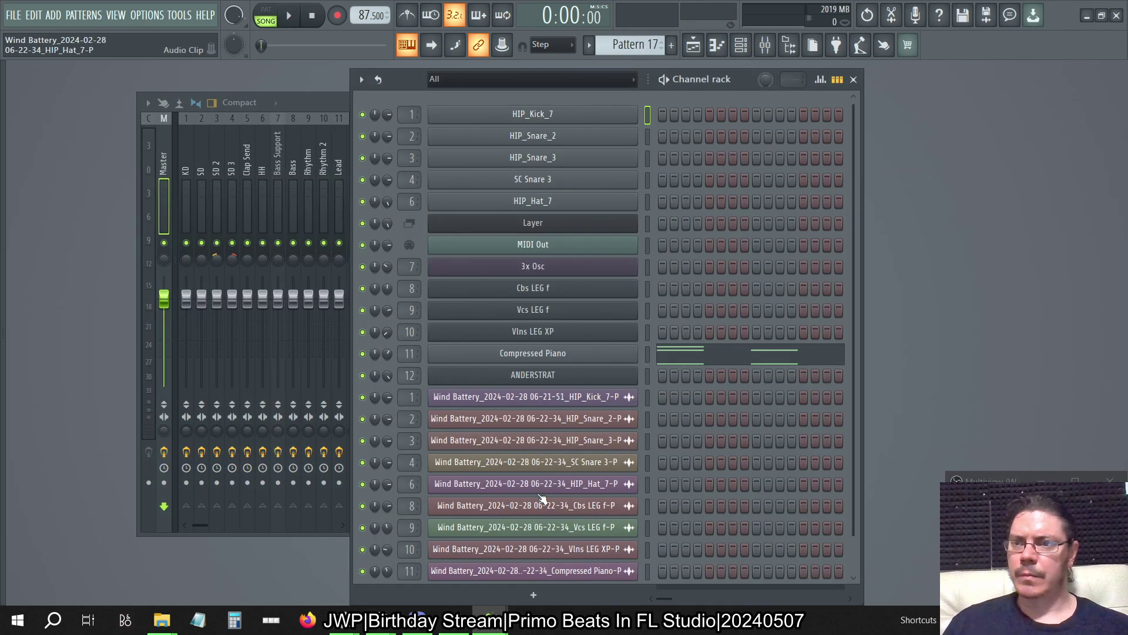
Show the KD mixer track's effects and open its two Fruity Parametric EQ 2 windows, closing one
{"action": "left_click", "coordinate": [229, 212]}
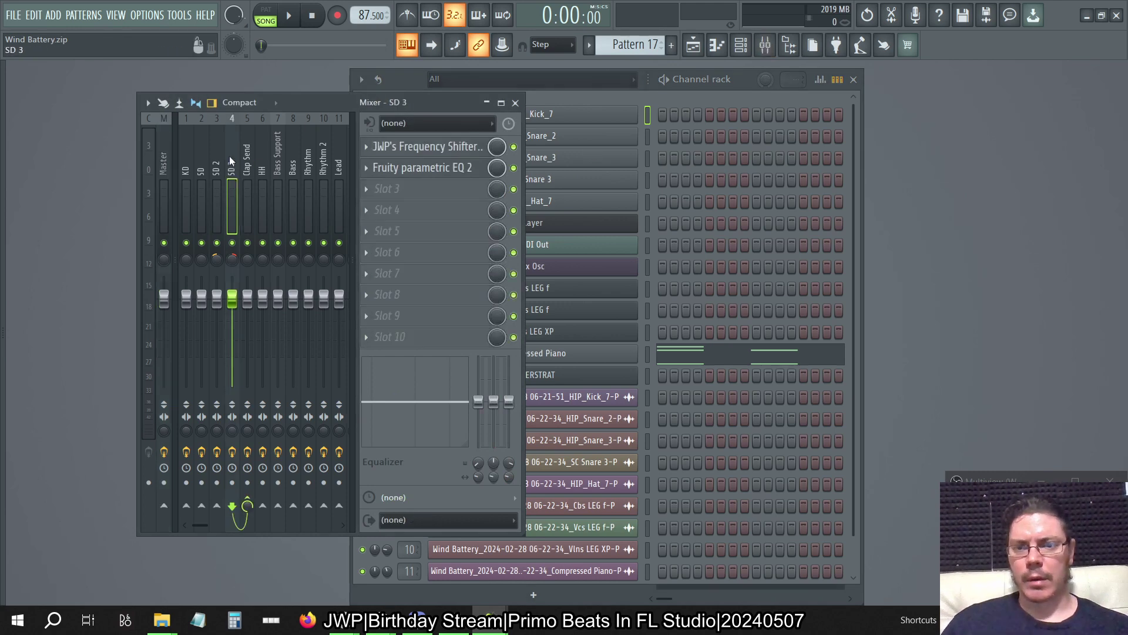
{"action": "left_click", "coordinate": [186, 213]}
{"action": "left_click", "coordinate": [423, 147]}
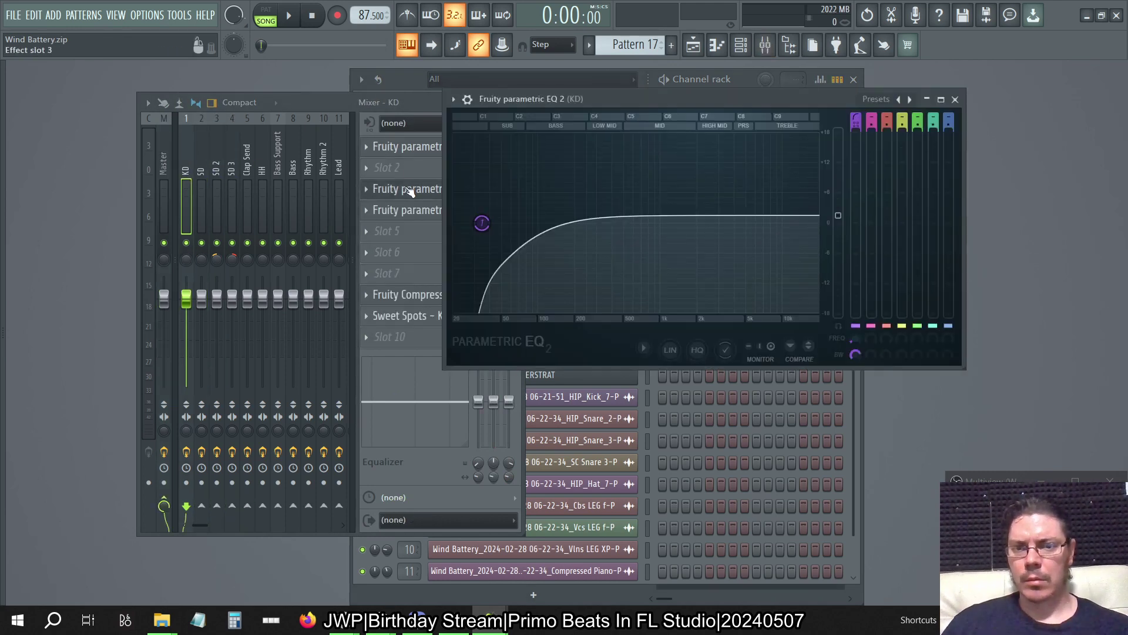
{"action": "left_click", "coordinate": [422, 190]}
{"action": "key", "text": "Escape"}
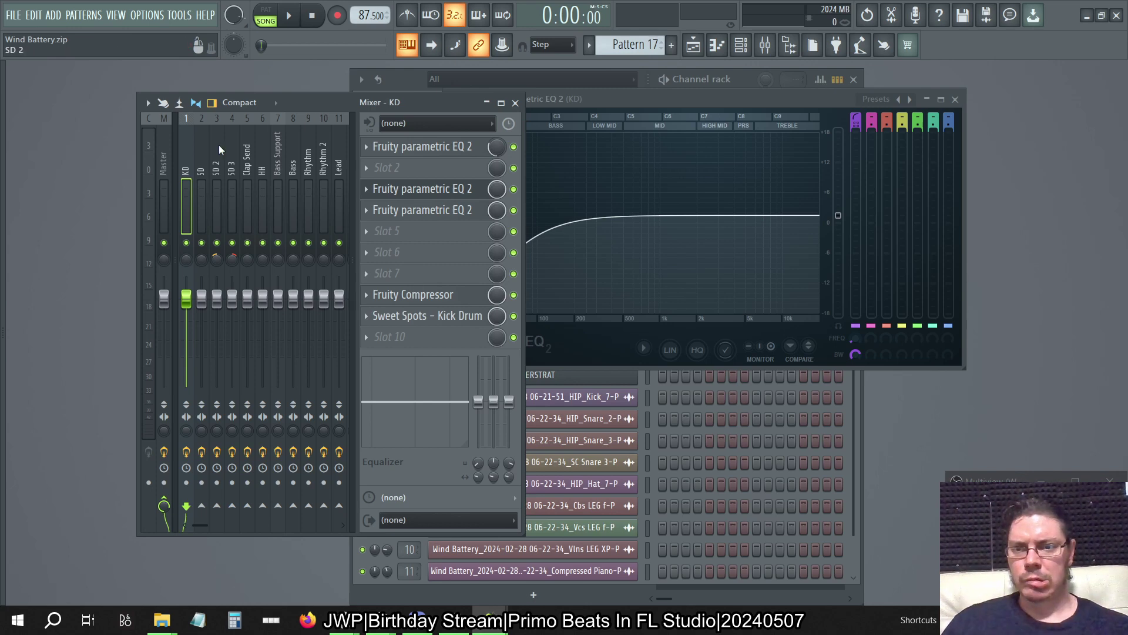
Select the SD track, open and close its parametric EQs, and open the File menu
{"action": "left_click", "coordinate": [204, 203]}
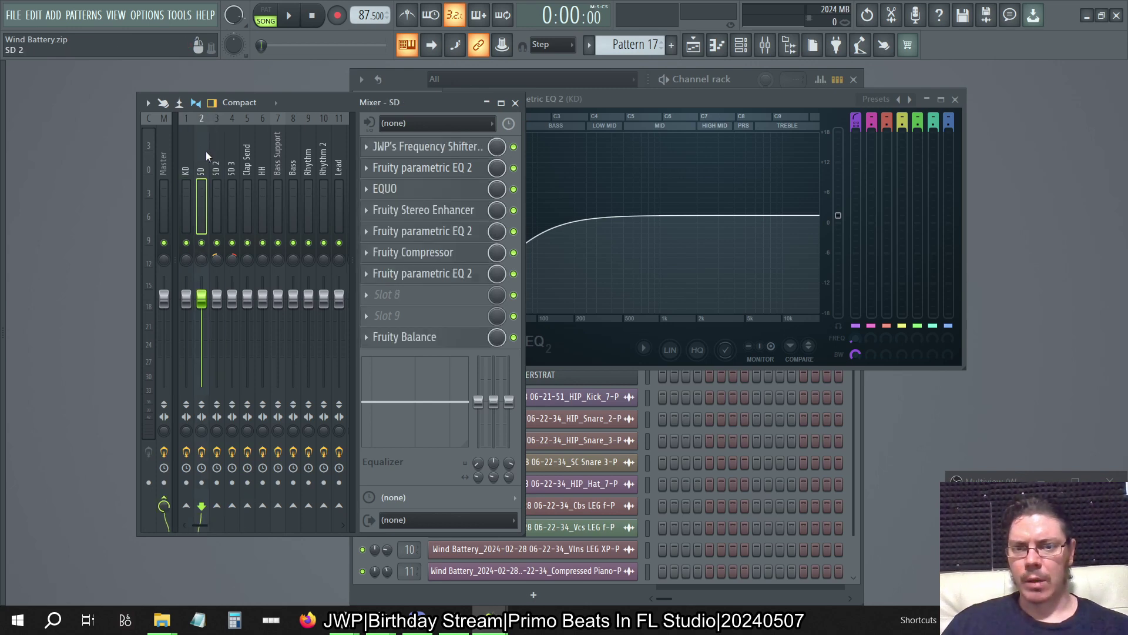
{"action": "left_click", "coordinate": [427, 231]}
{"action": "key", "text": "Escape"}
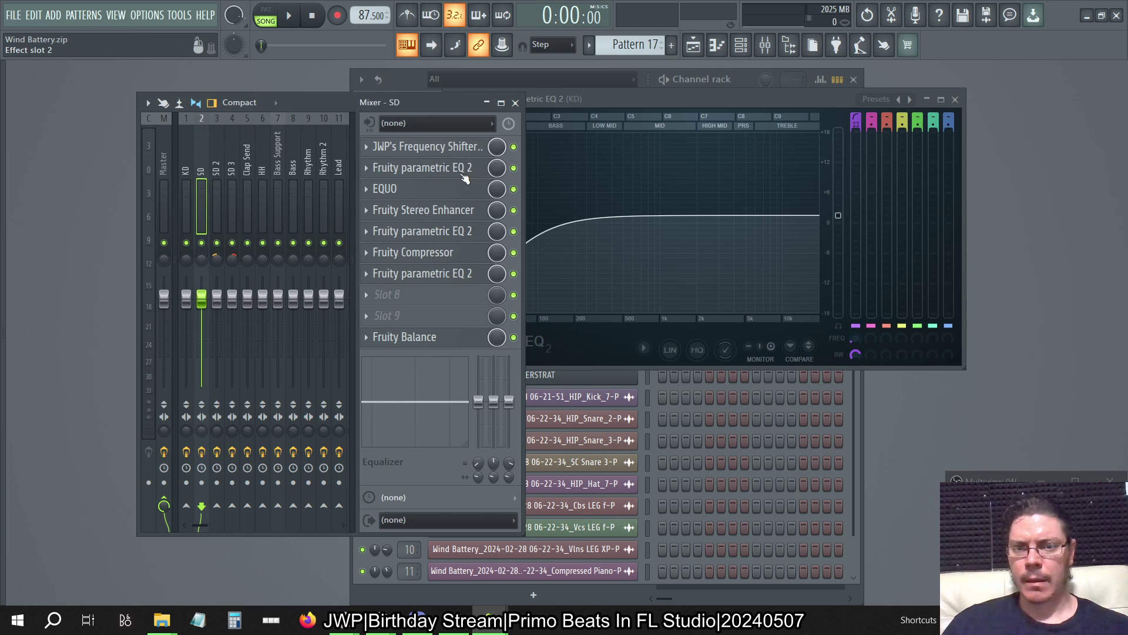
{"action": "left_click", "coordinate": [422, 167]}
{"action": "left_click", "coordinate": [636, 238]}
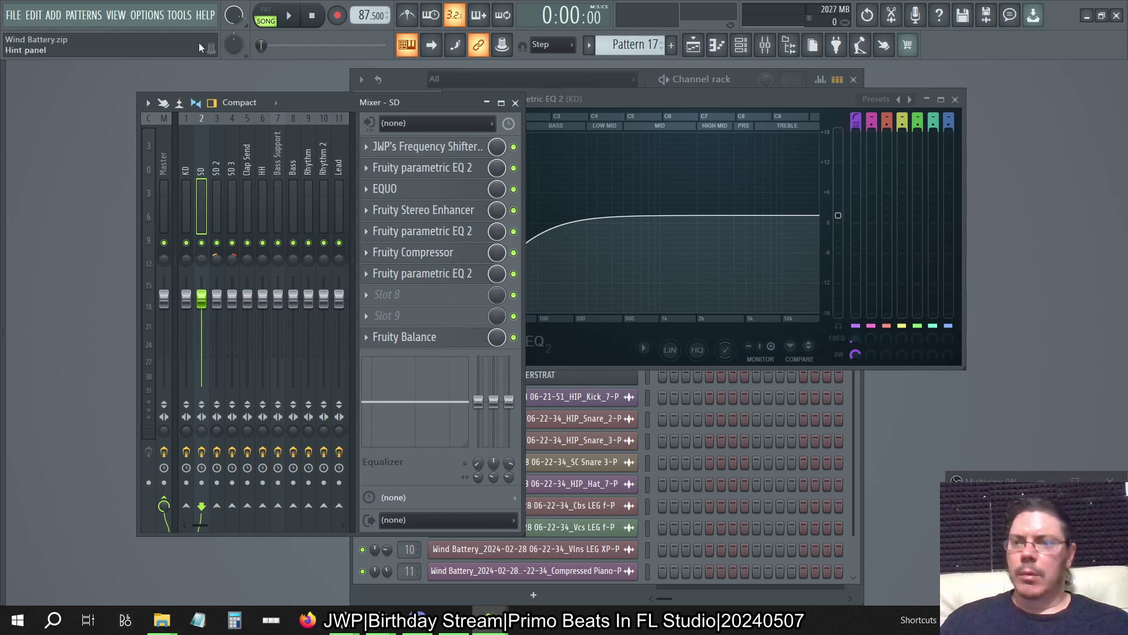
{"action": "left_click", "coordinate": [14, 15]}
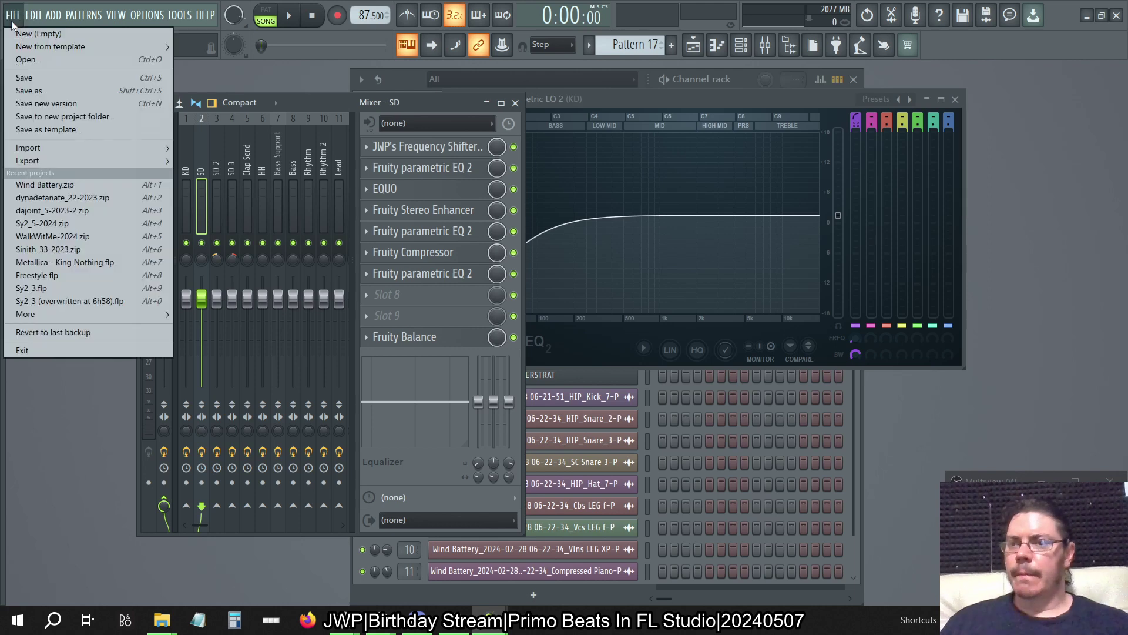
Close the Wind Battery project and switch to the Primo Beats Explorer window
{"action": "left_click", "coordinate": [33, 350]}
{"action": "key", "text": "alt+Tab"}
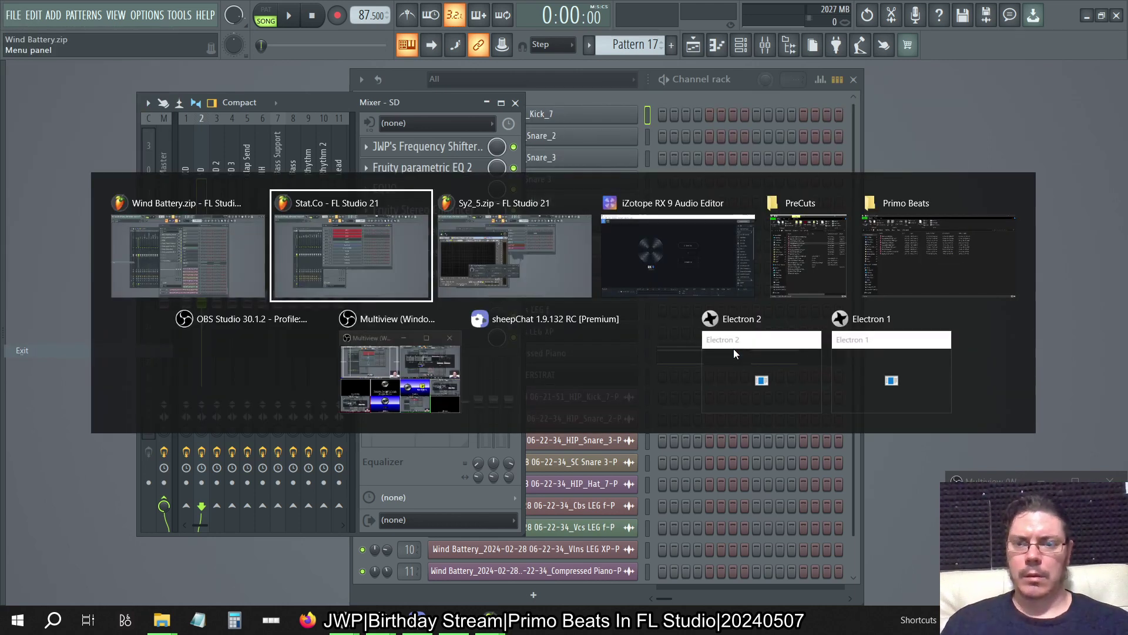
{"action": "key", "text": "Tab"}
{"action": "key", "text": "Tab"}
{"action": "key", "text": "Tab"}
{"action": "key", "text": "alt"}
{"action": "key", "text": "alt+Tab"}
{"action": "key", "text": "Tab"}
{"action": "key", "text": "Tab"}
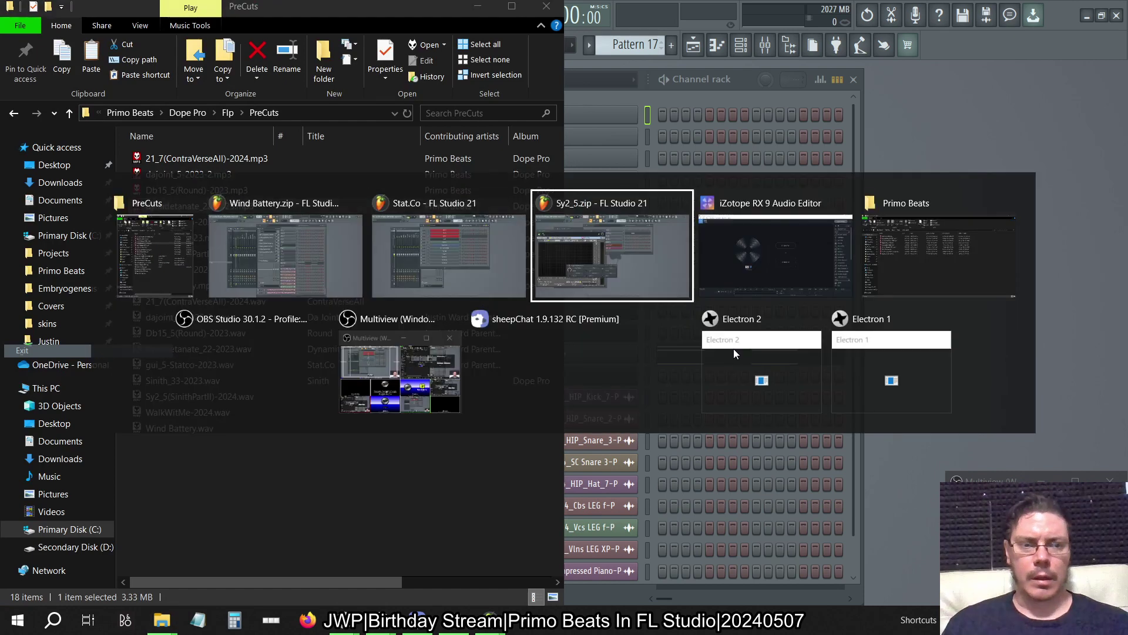
{"action": "key", "text": "Tab"}
{"action": "key", "text": "Tab"}
{"action": "key", "text": "Tab"}
{"action": "key", "text": "Tab"}
{"action": "key", "text": "alt"}
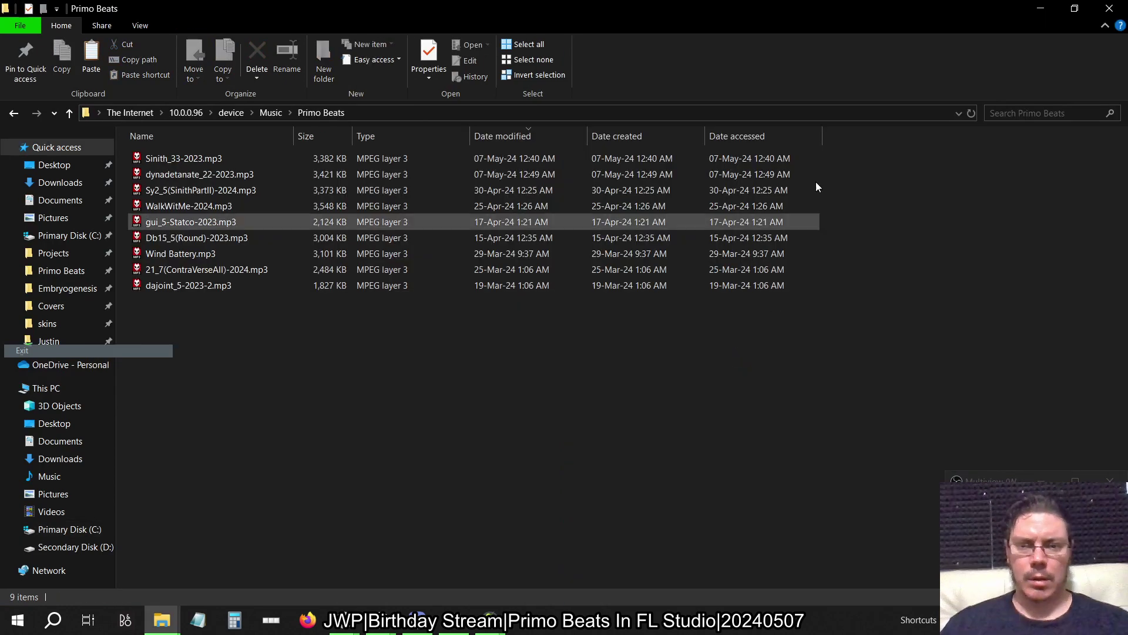
Browse to Primo Beats > Dope Pro > Flp and select WalkWitMe-2024.zip
{"action": "left_click", "coordinate": [61, 271]}
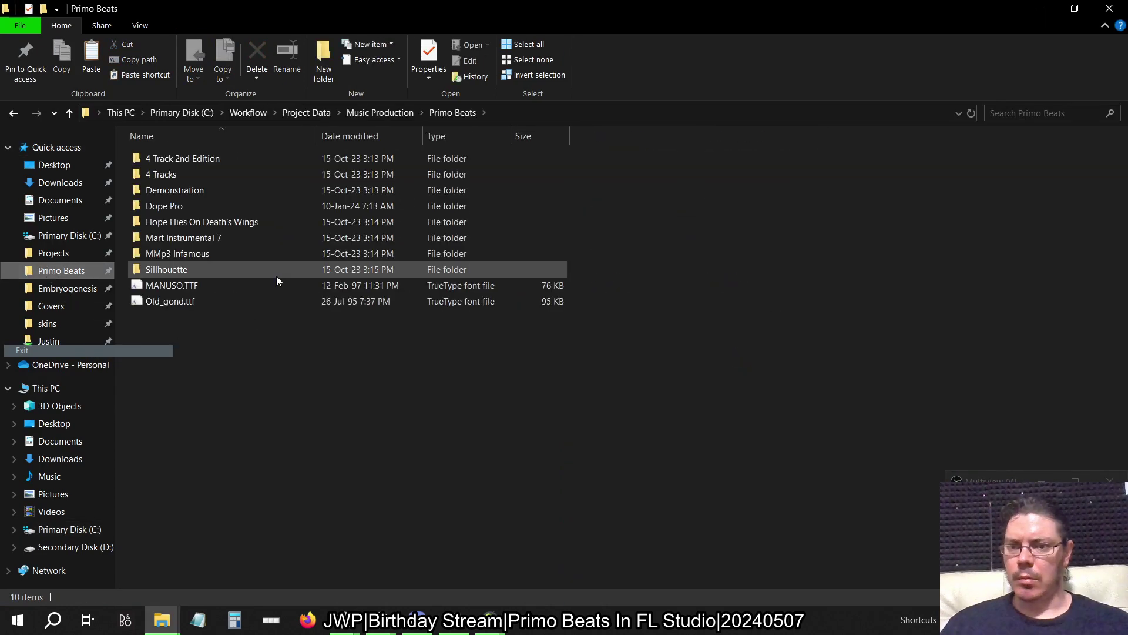
{"action": "double_click", "coordinate": [193, 206]}
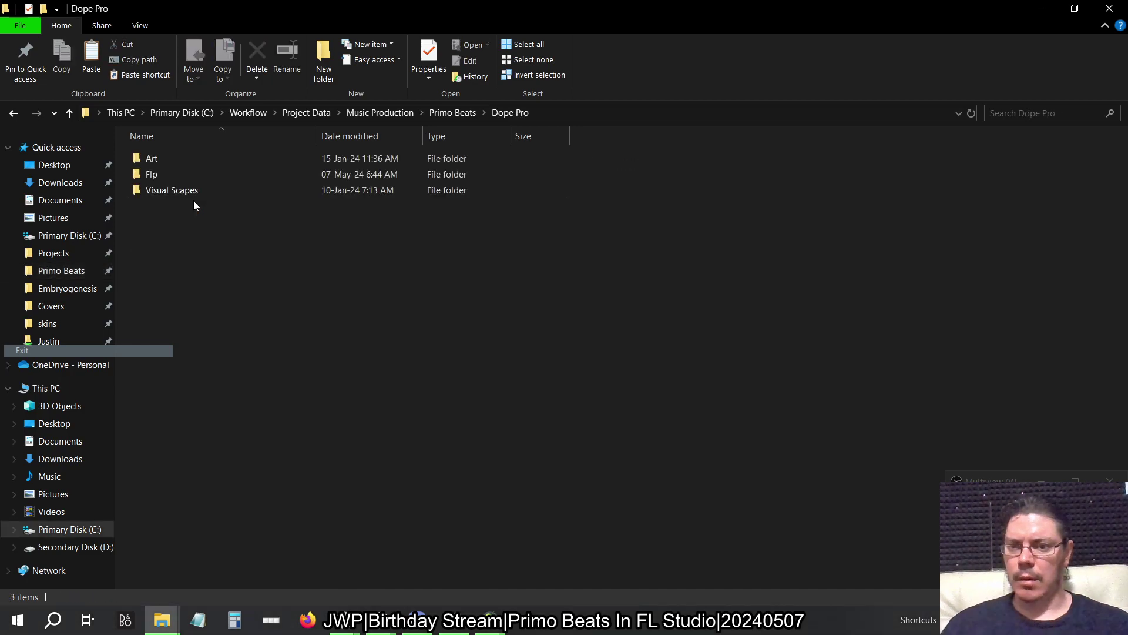
{"action": "key", "text": "alt+Tab"}
{"action": "key", "text": "alt+Tab"}
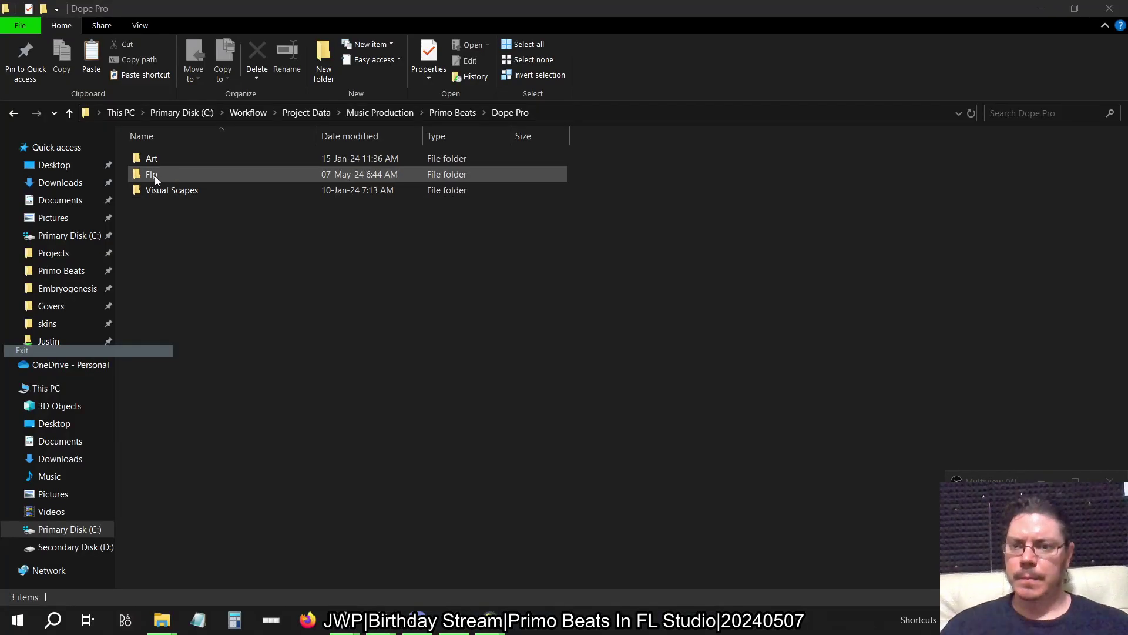
{"action": "double_click", "coordinate": [155, 176]}
{"action": "left_click", "coordinate": [191, 190]}
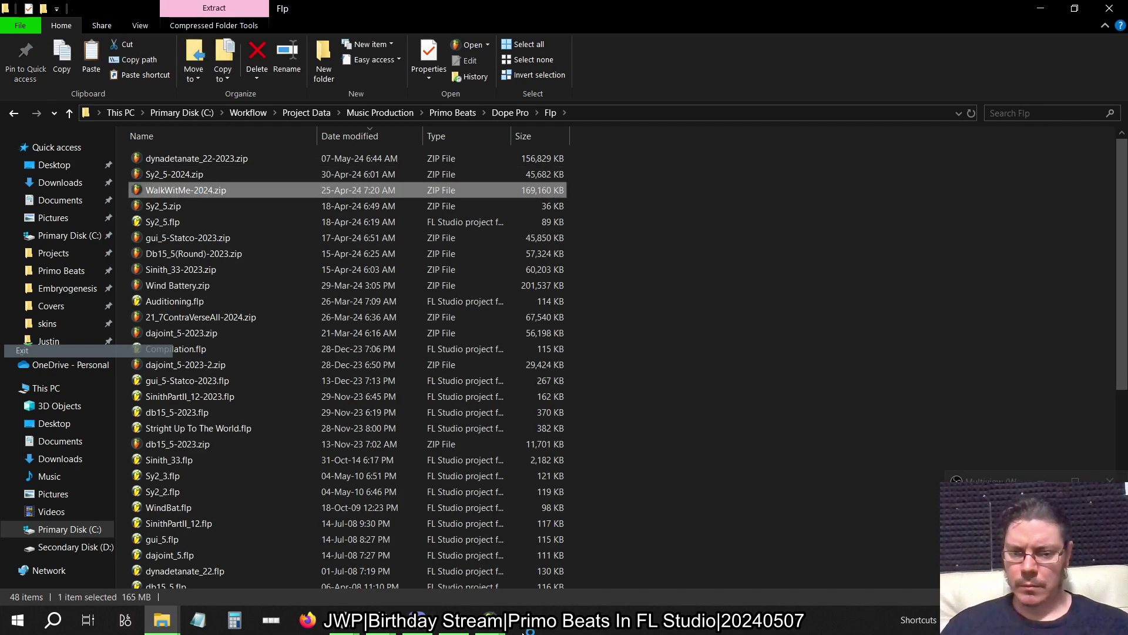
{"action": "mouse_move", "coordinate": [307, 619]}
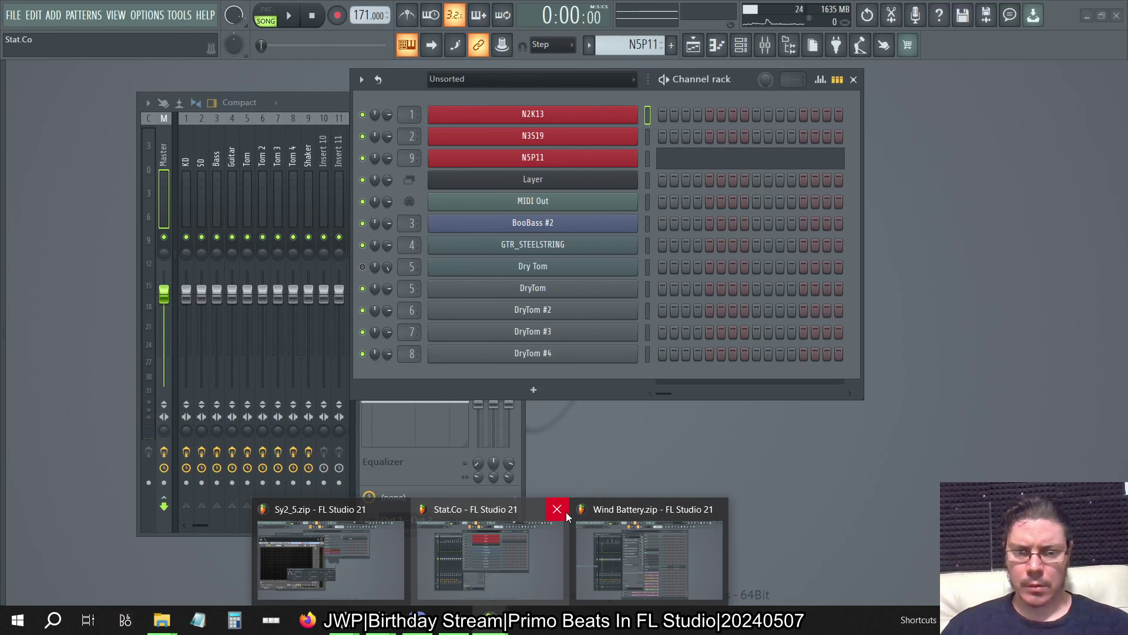
Close Stat.Co and show the Sy2_5 project's mixer with its Master effect chain
{"action": "left_click", "coordinate": [715, 510]}
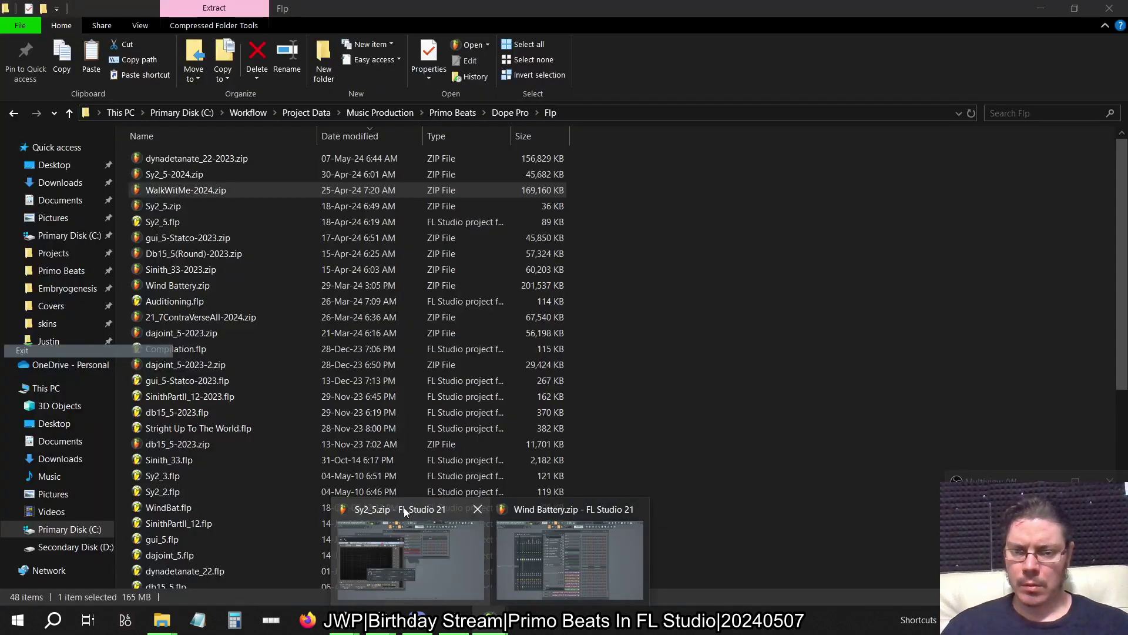
{"action": "left_click", "coordinate": [404, 507]}
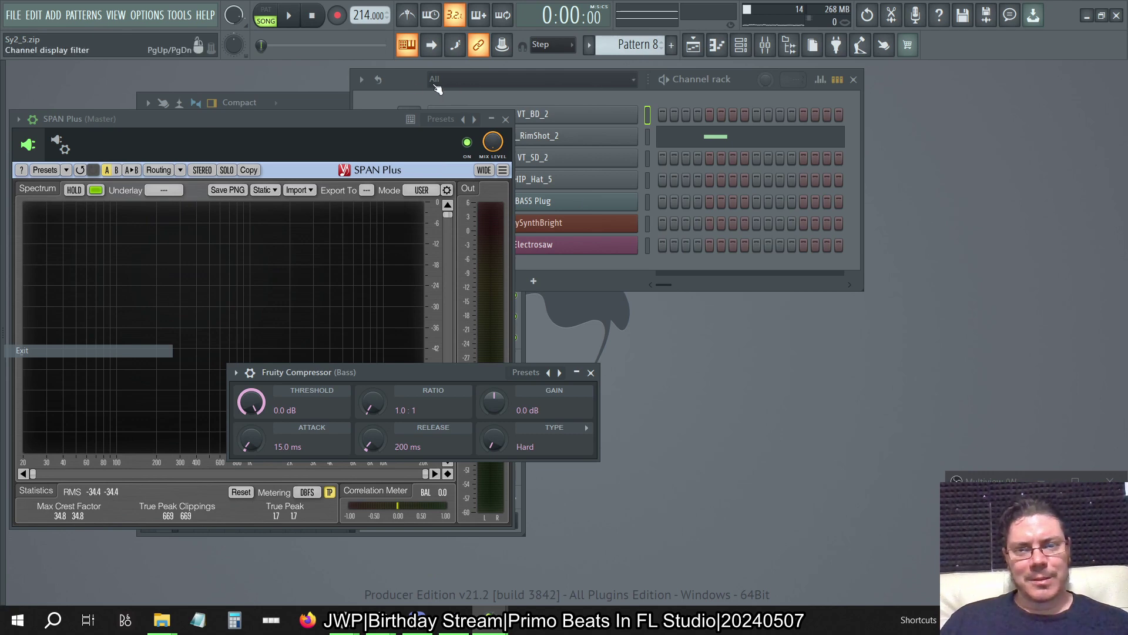
{"action": "left_click", "coordinate": [529, 79]}
{"action": "left_click", "coordinate": [767, 44]}
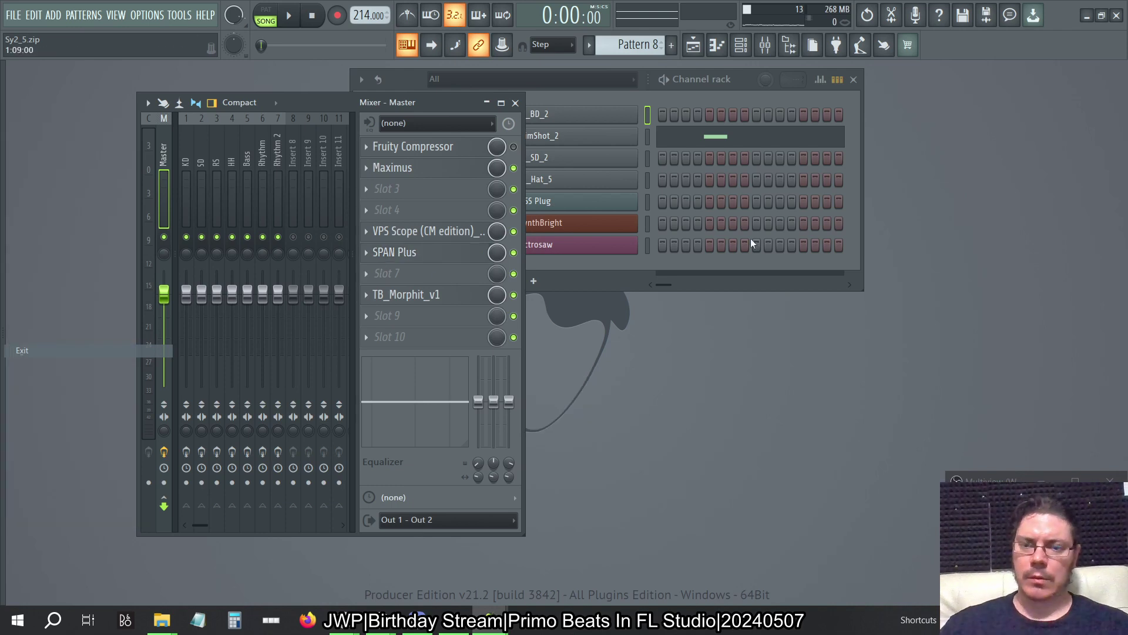
Check the Flp Explorer window, then return to FL Studio's Wind Battery project
{"action": "key", "text": "alt+Tab"}
{"action": "key", "text": "Tab"}
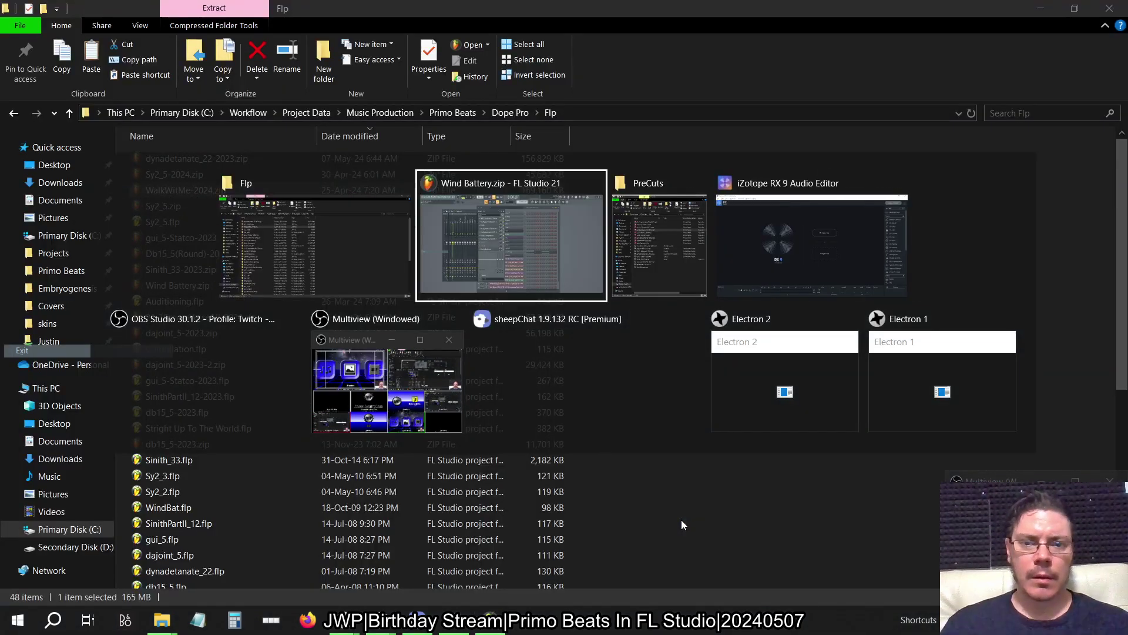
{"action": "key", "text": "alt+Tab"}
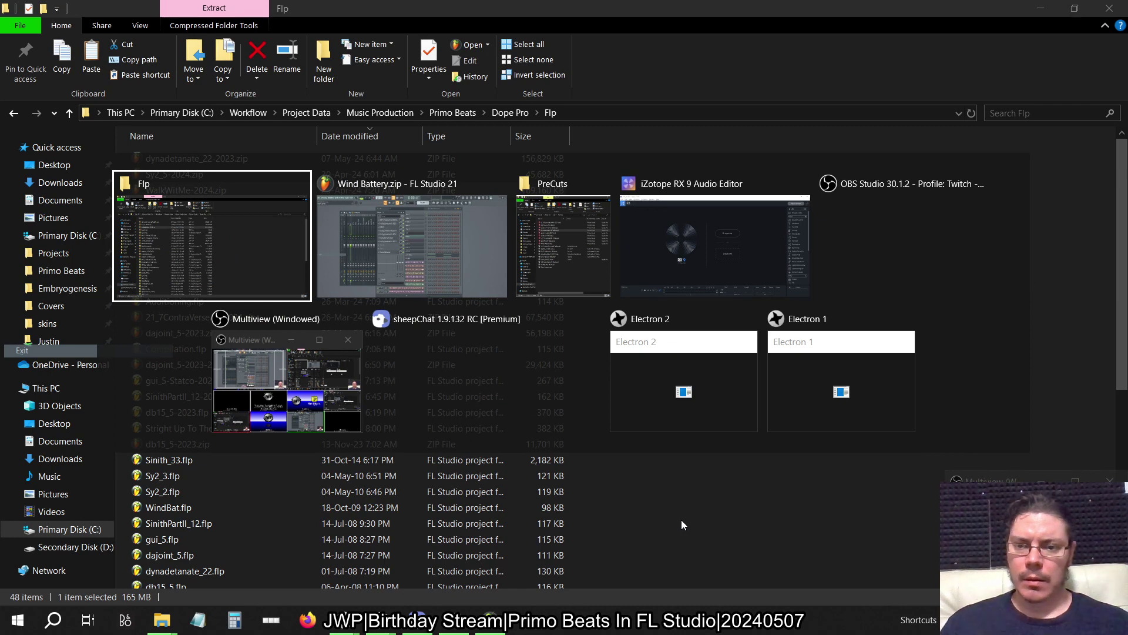
{"action": "key", "text": "alt+Tab"}
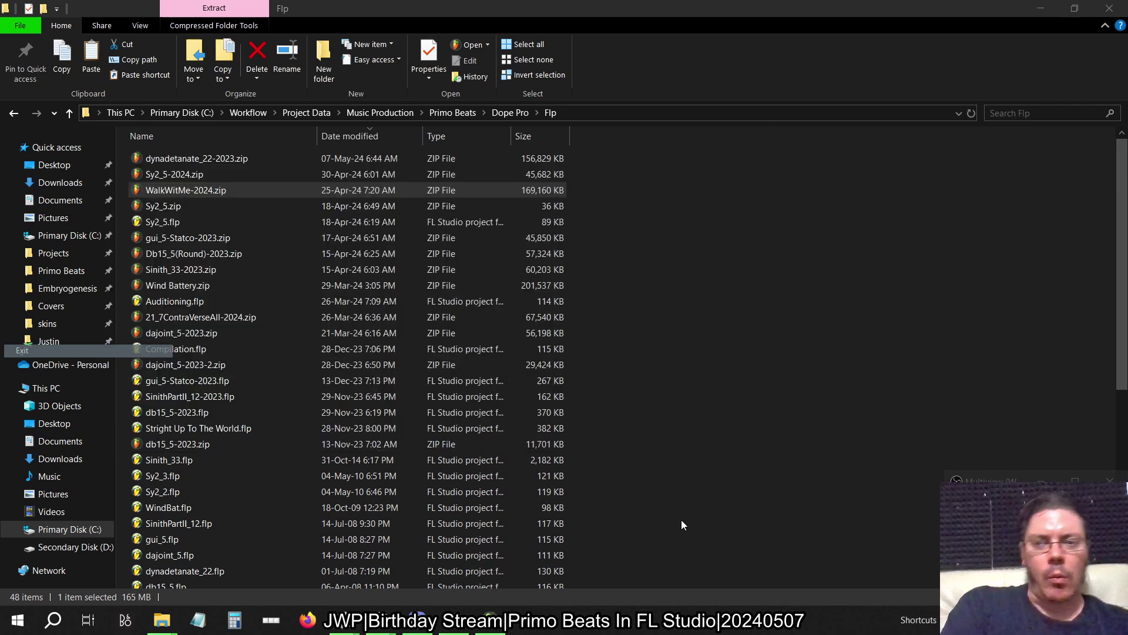
{"action": "key", "text": "alt+Tab"}
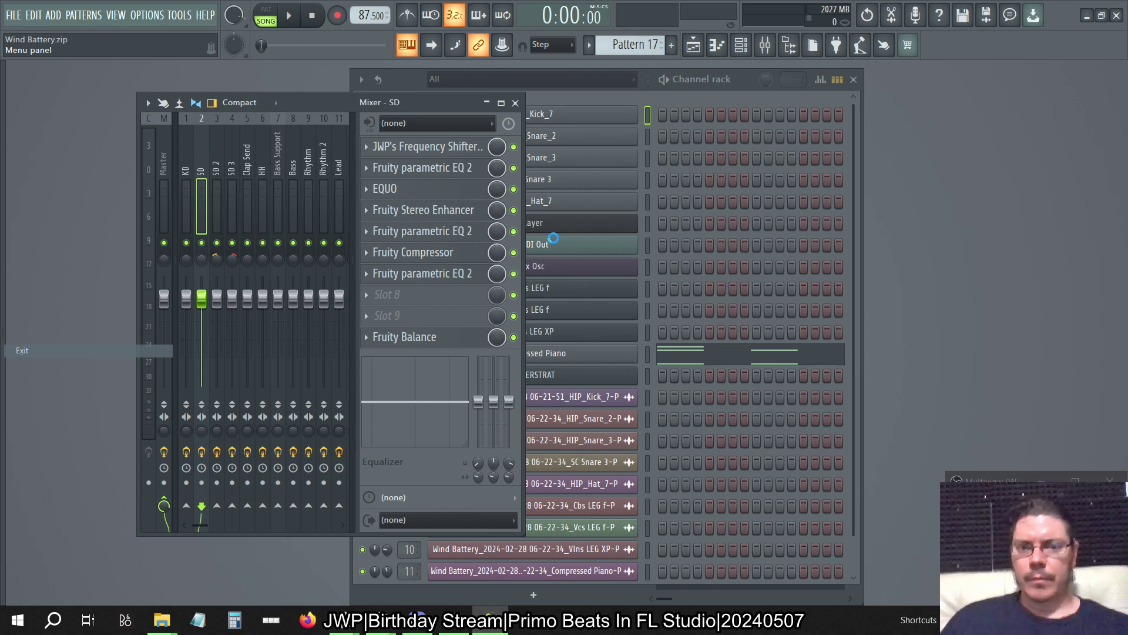
Force-quit FL Studio from Task Manager, then close Task Manager
{"action": "right_click", "coordinate": [595, 624]}
{"action": "right_click", "coordinate": [584, 624]}
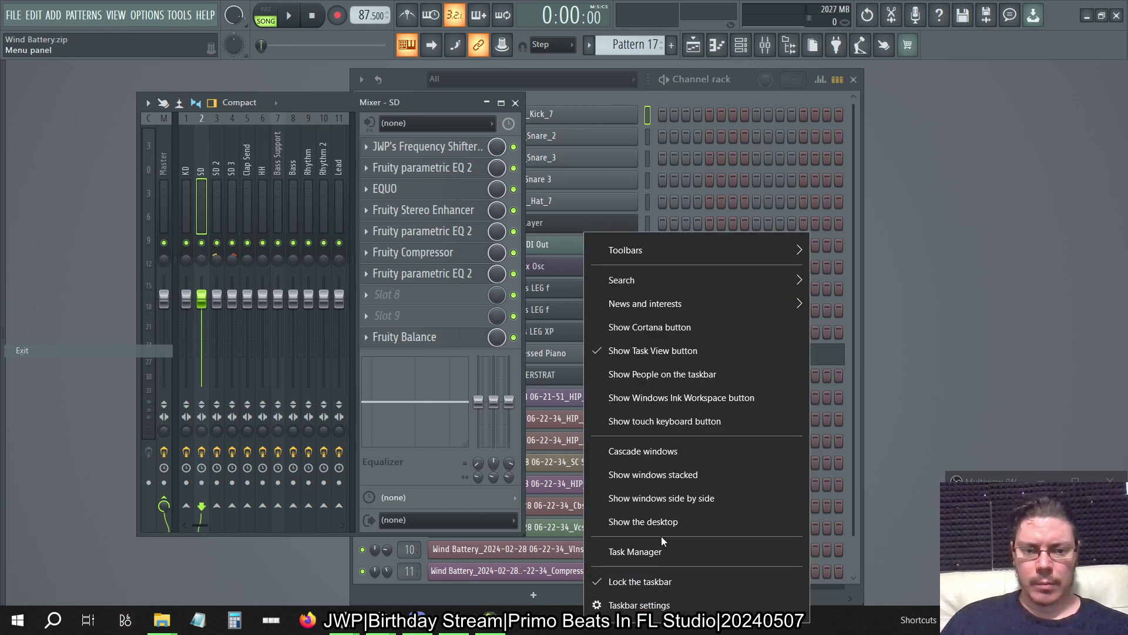
{"action": "left_click", "coordinate": [635, 551]}
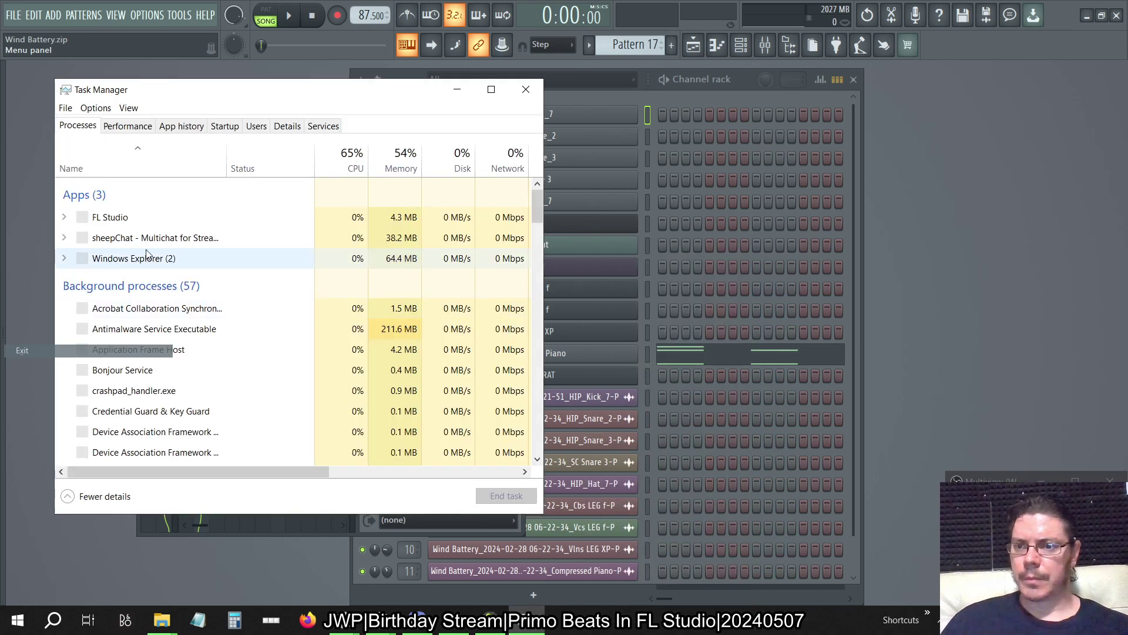
{"action": "left_click", "coordinate": [109, 237]}
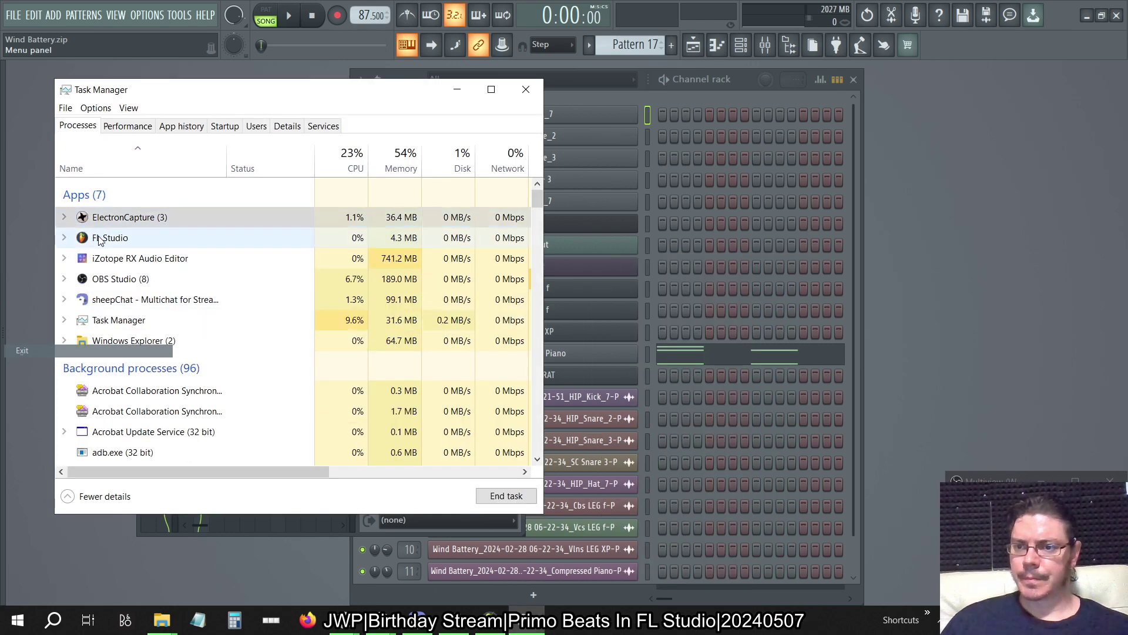
{"action": "left_click", "coordinate": [506, 496]}
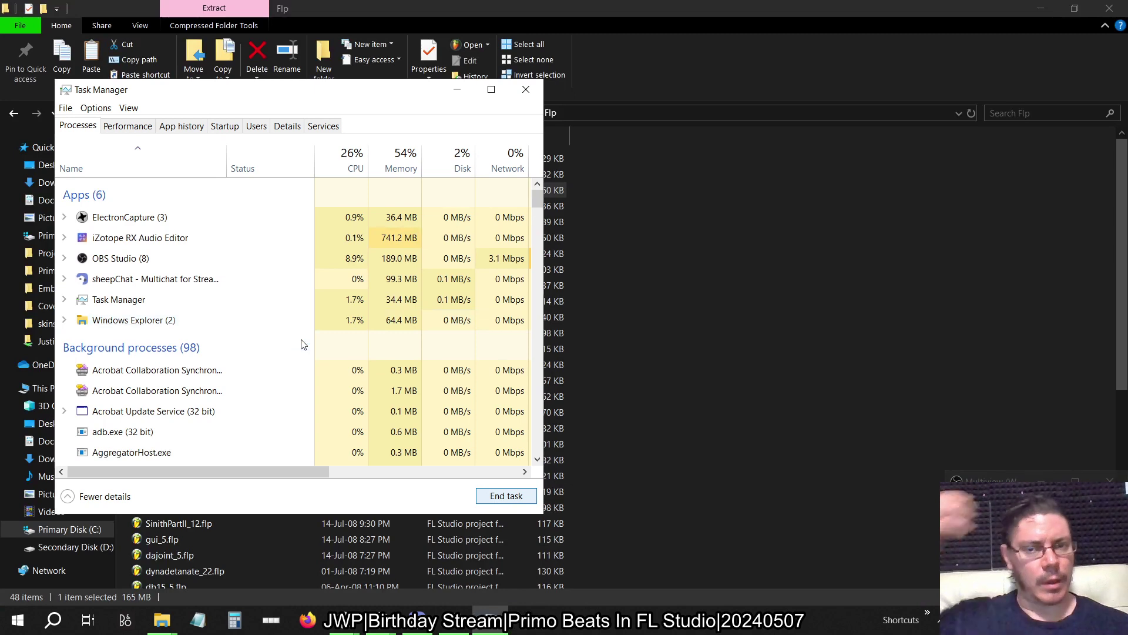
{"action": "left_click", "coordinate": [527, 90]}
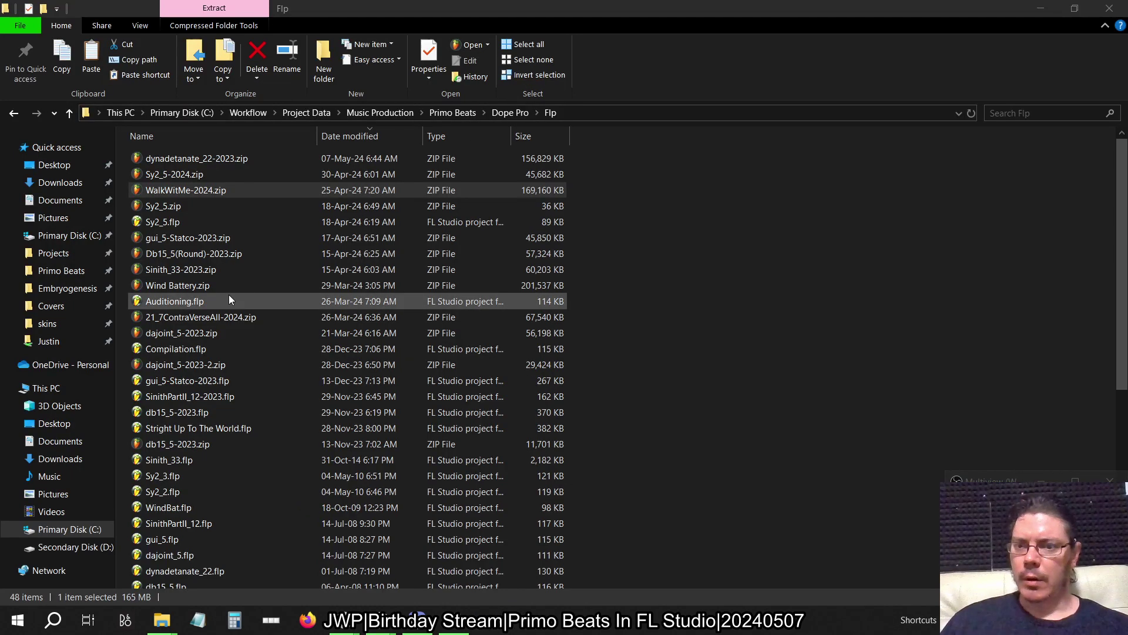
Load WalkWitMe-2024.zip from the Flp folder into FL Studio
{"action": "double_click", "coordinate": [214, 191]}
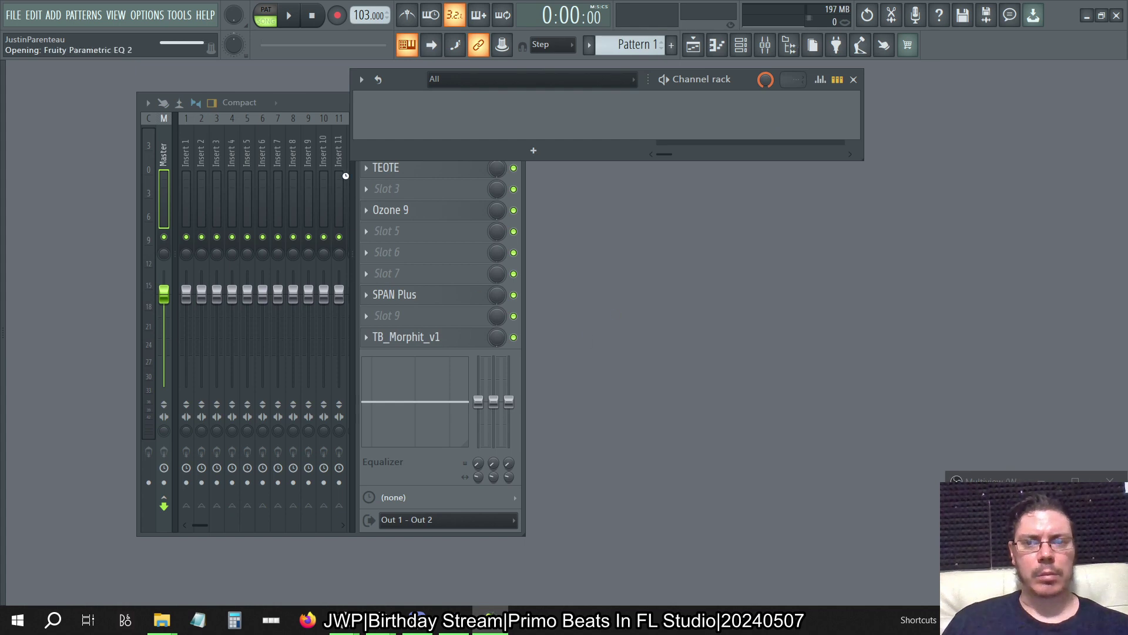
{"action": "left_click", "coordinate": [232, 179]}
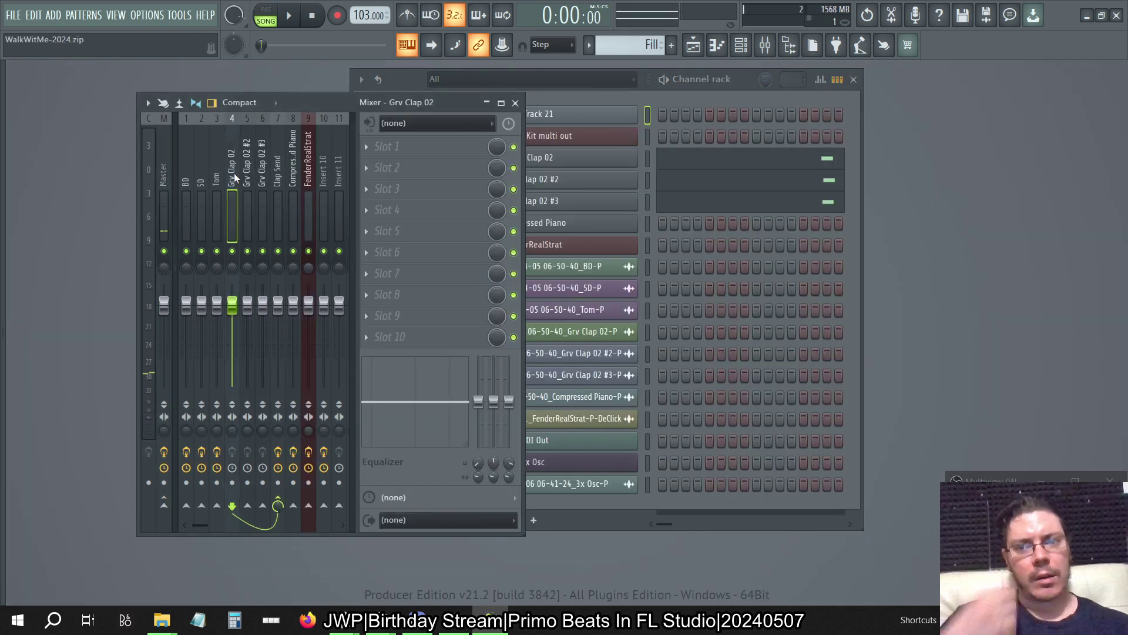
{"action": "left_click", "coordinate": [186, 176]}
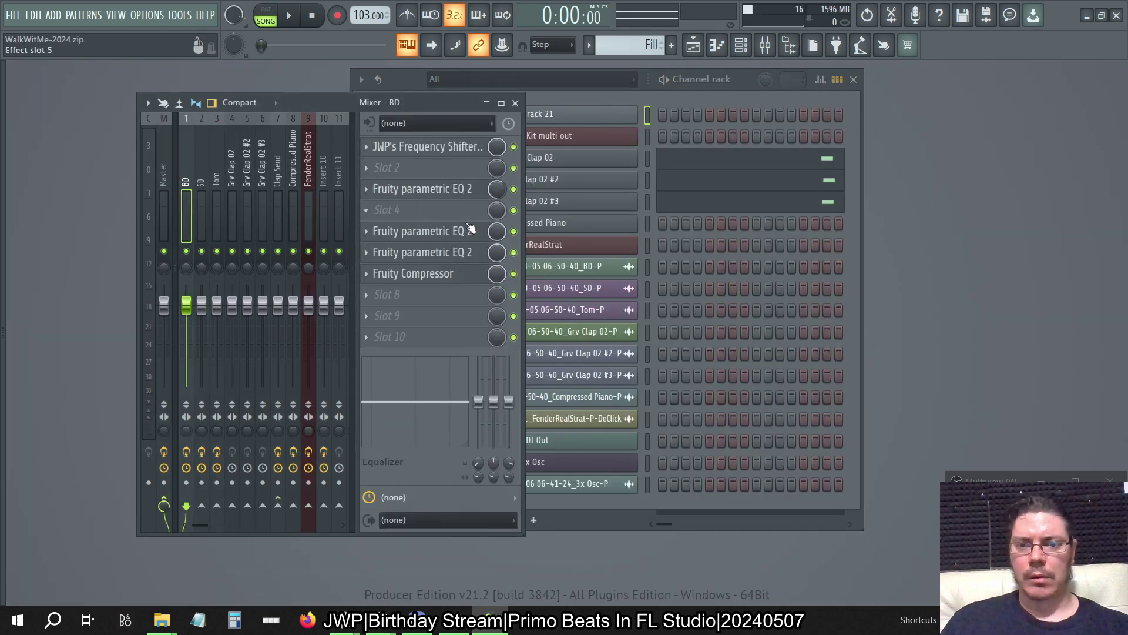
{"action": "left_click", "coordinate": [423, 230]}
{"action": "key", "text": "Escape"}
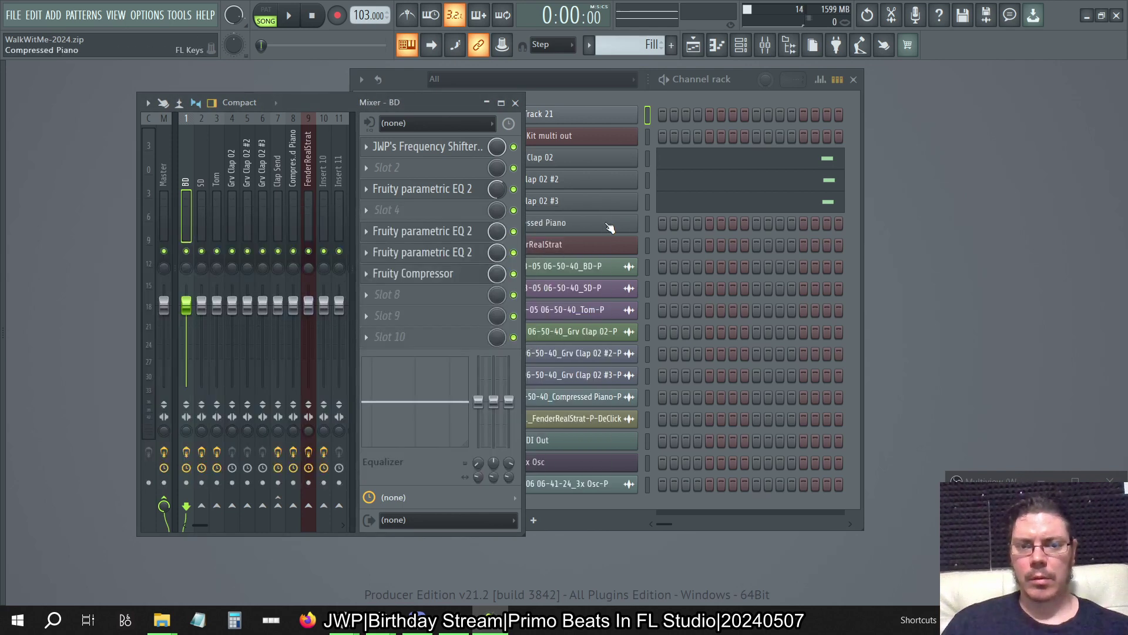
{"action": "left_click", "coordinate": [423, 252]}
{"action": "left_click", "coordinate": [544, 153]}
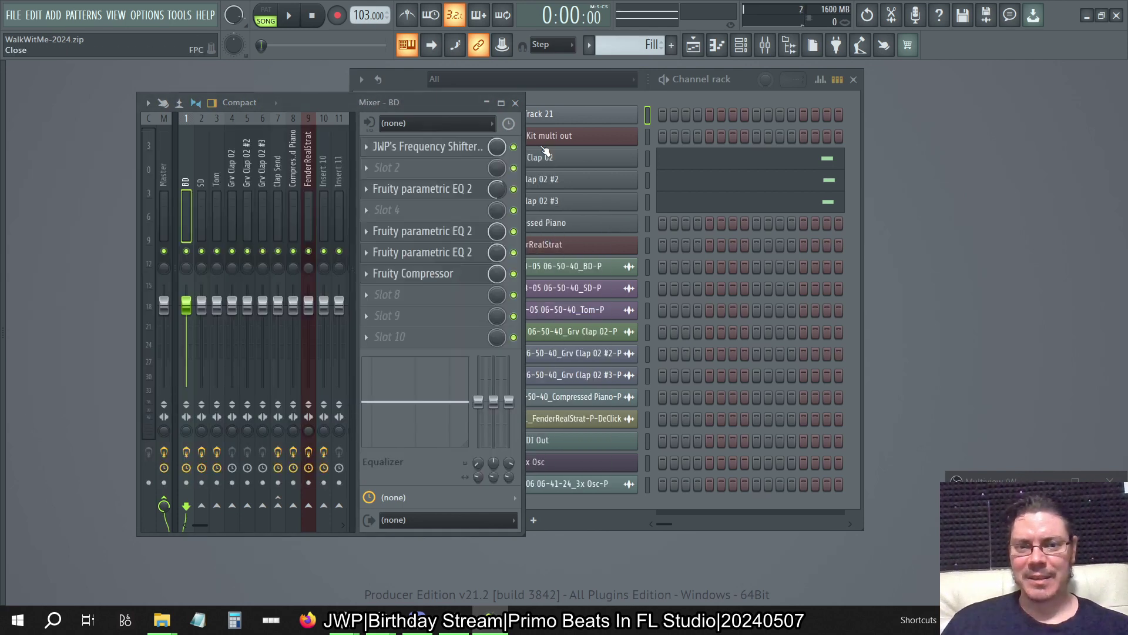
{"action": "left_click", "coordinate": [423, 188]}
{"action": "key", "text": "Escape"}
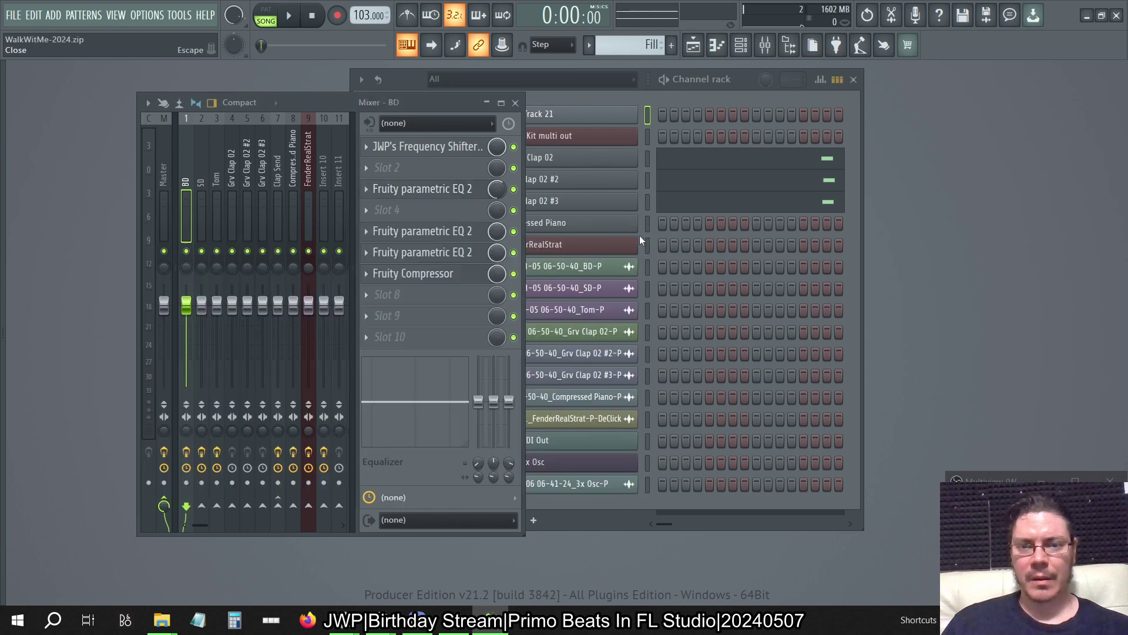
{"action": "left_click", "coordinate": [203, 155]}
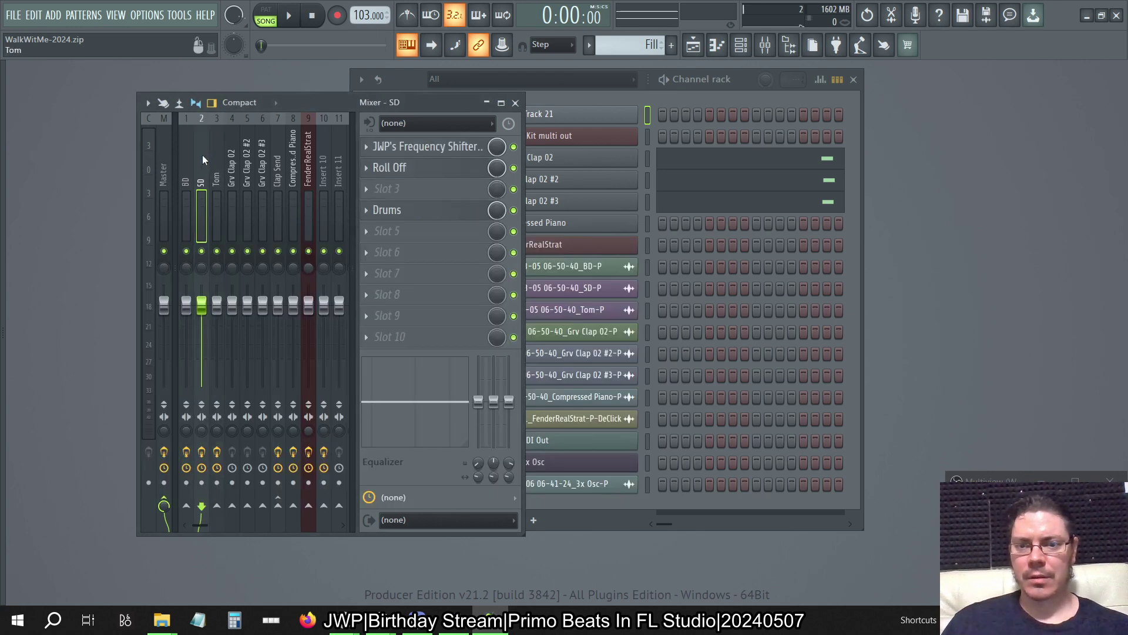
{"action": "left_click", "coordinate": [401, 210]}
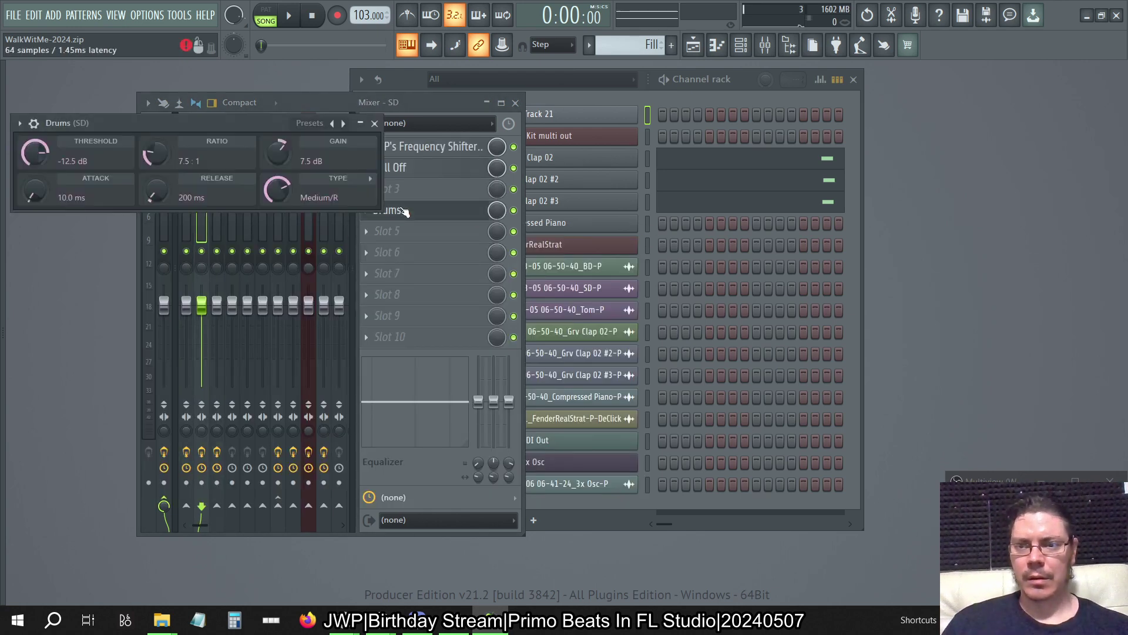
{"action": "key", "text": "Escape"}
{"action": "left_click", "coordinate": [214, 162]}
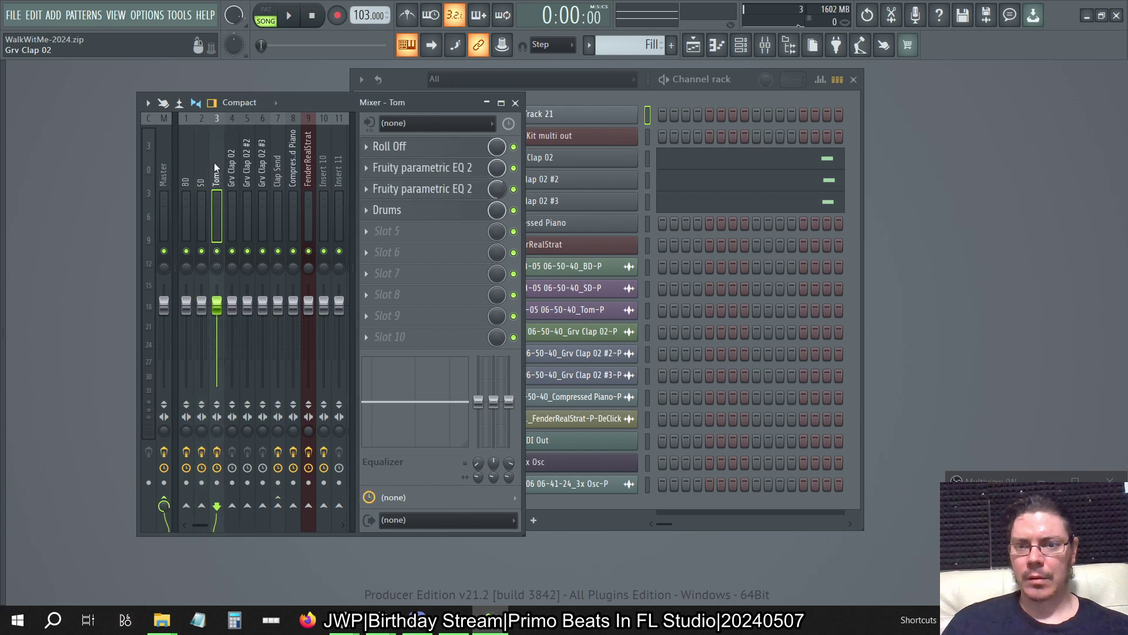
{"action": "mouse_move", "coordinate": [214, 162]}
{"action": "left_mouse_down"}
{"action": "mouse_move", "coordinate": [342, 176]}
{"action": "mouse_move", "coordinate": [311, 187]}
{"action": "mouse_move", "coordinate": [248, 157]}
{"action": "left_mouse_up"}
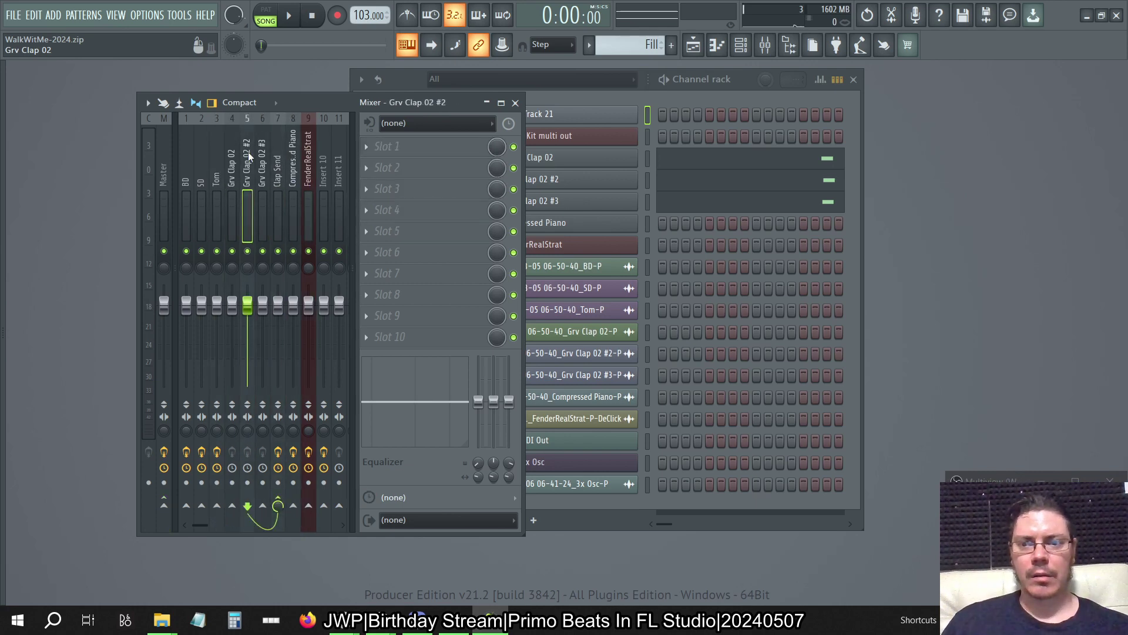
{"action": "left_click", "coordinate": [187, 162]}
{"action": "left_click", "coordinate": [413, 273]}
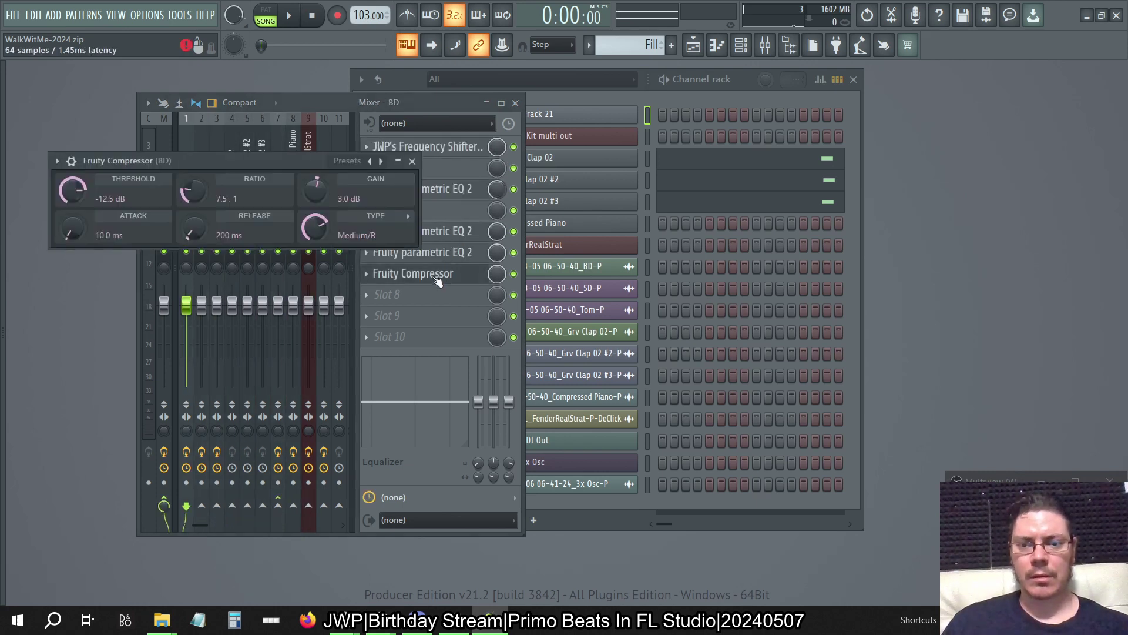
{"action": "mouse_move", "coordinate": [315, 190]}
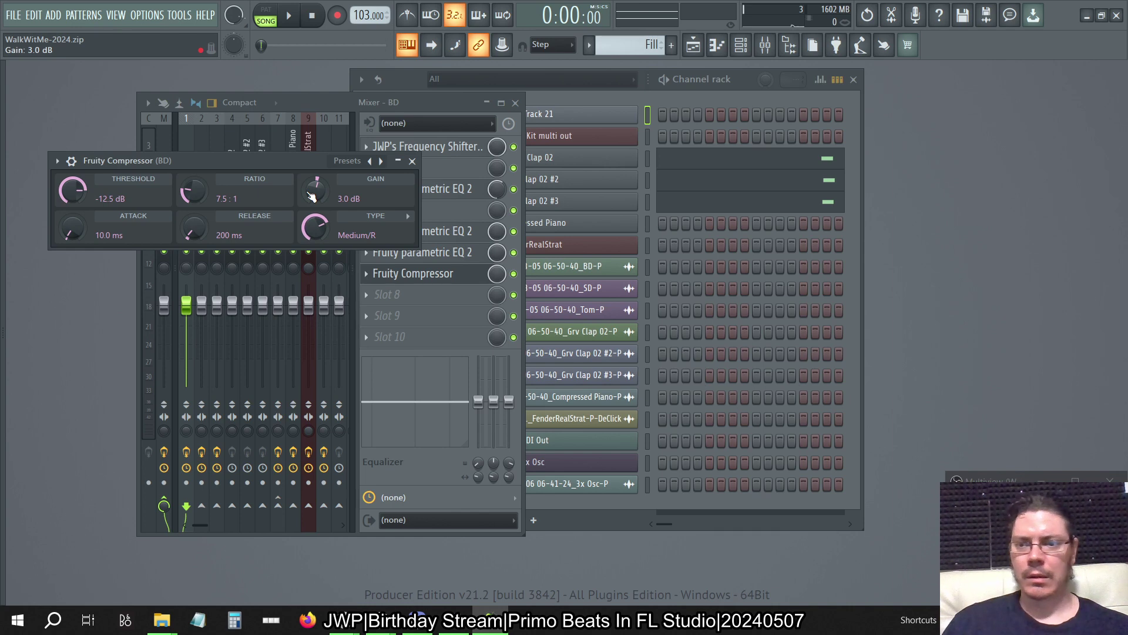
{"action": "left_click", "coordinate": [412, 163]}
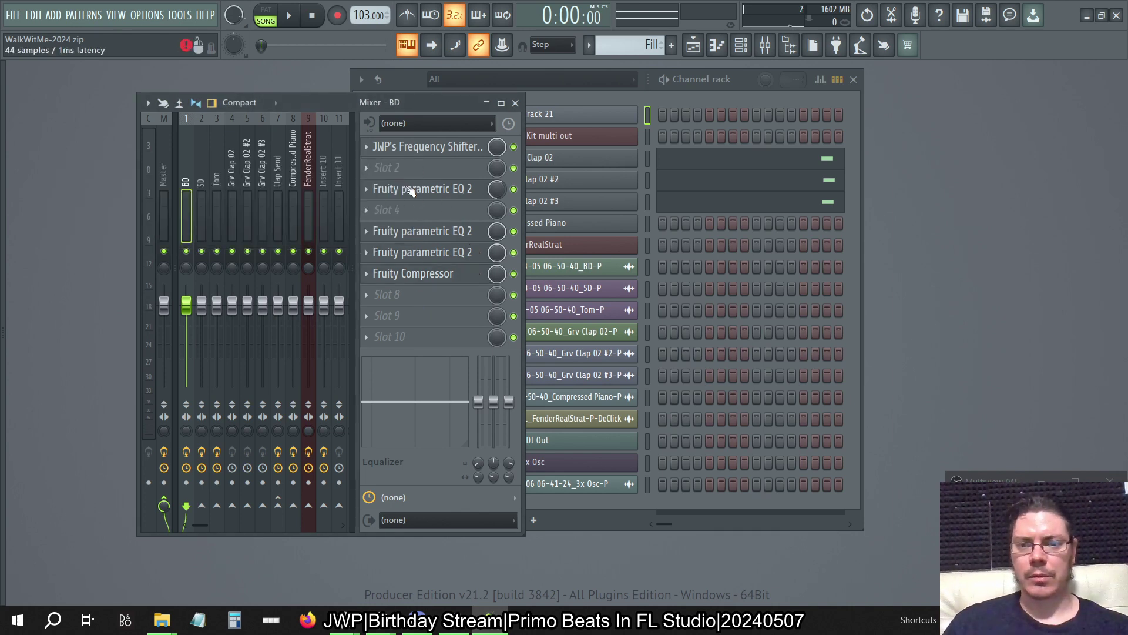
{"action": "left_click", "coordinate": [417, 190]}
{"action": "key", "text": "Escape"}
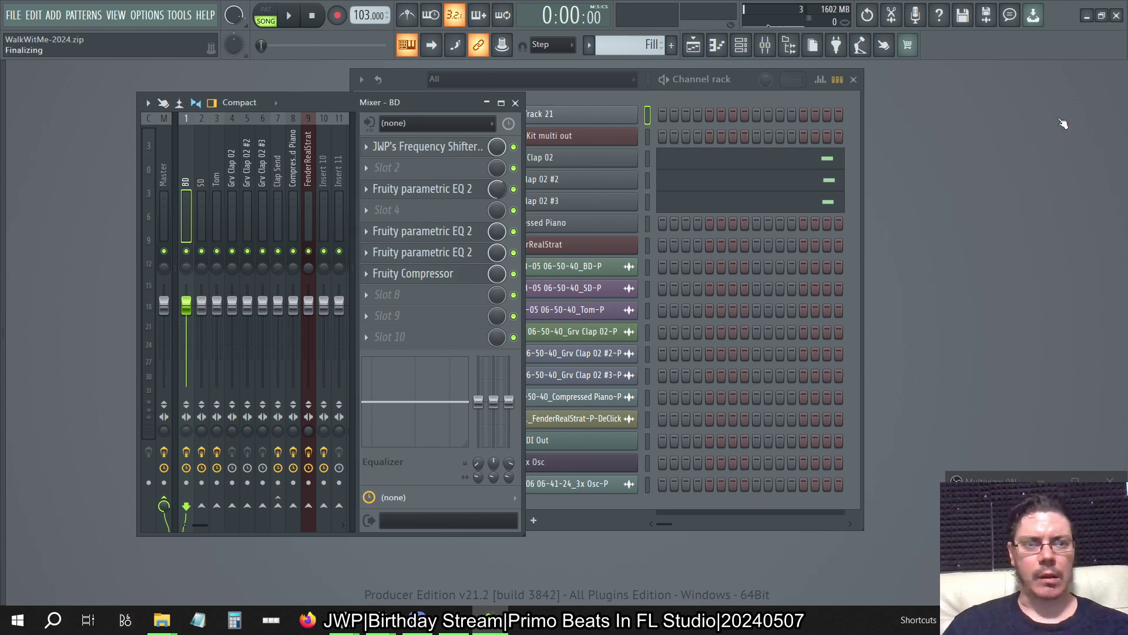
Minimize FL Studio so the Flp project folder is in front
{"action": "left_click", "coordinate": [161, 620]}
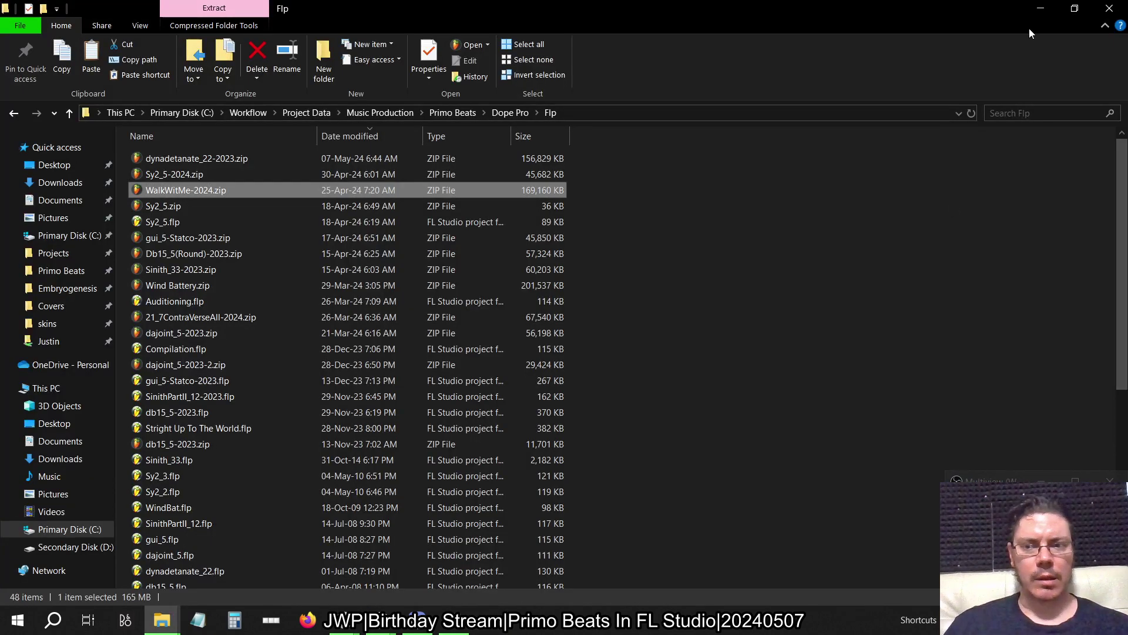